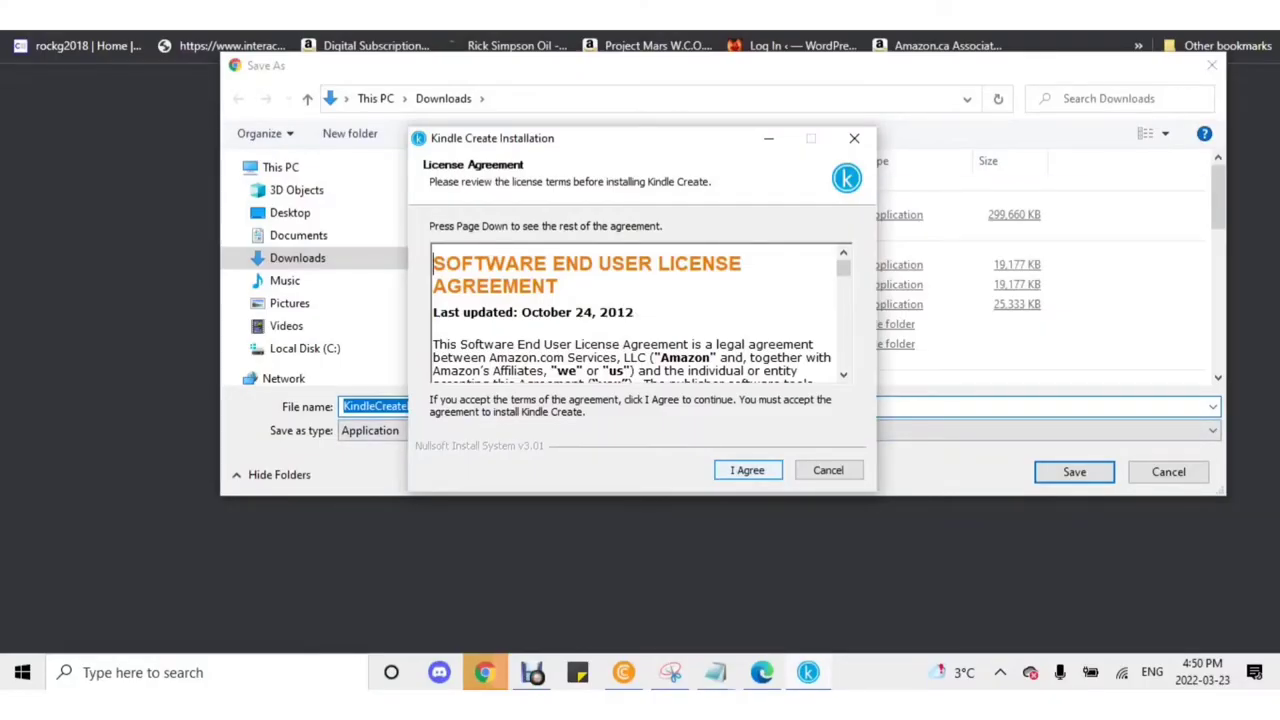
# Review the Kindle Create license agreement, accept its terms and run the installation.
pyautogui.scroll(-15, 632, 312)
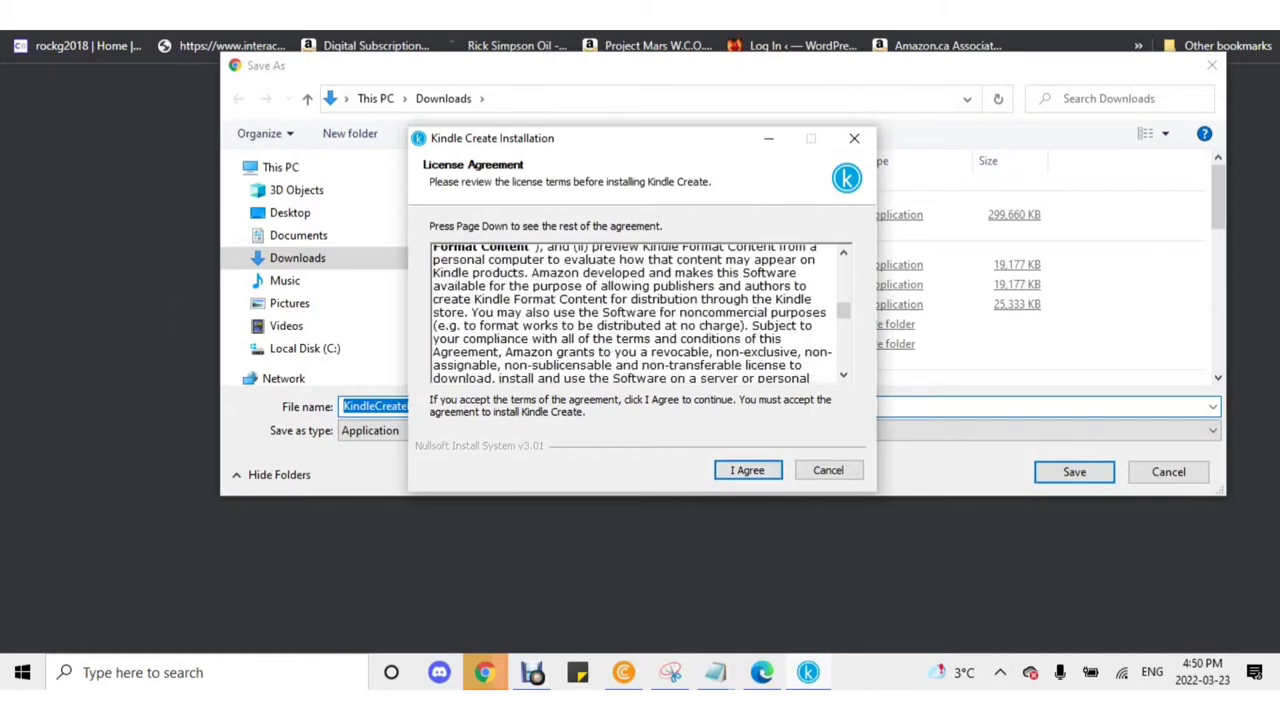
pyautogui.click(747, 469)
pyautogui.press('Return')
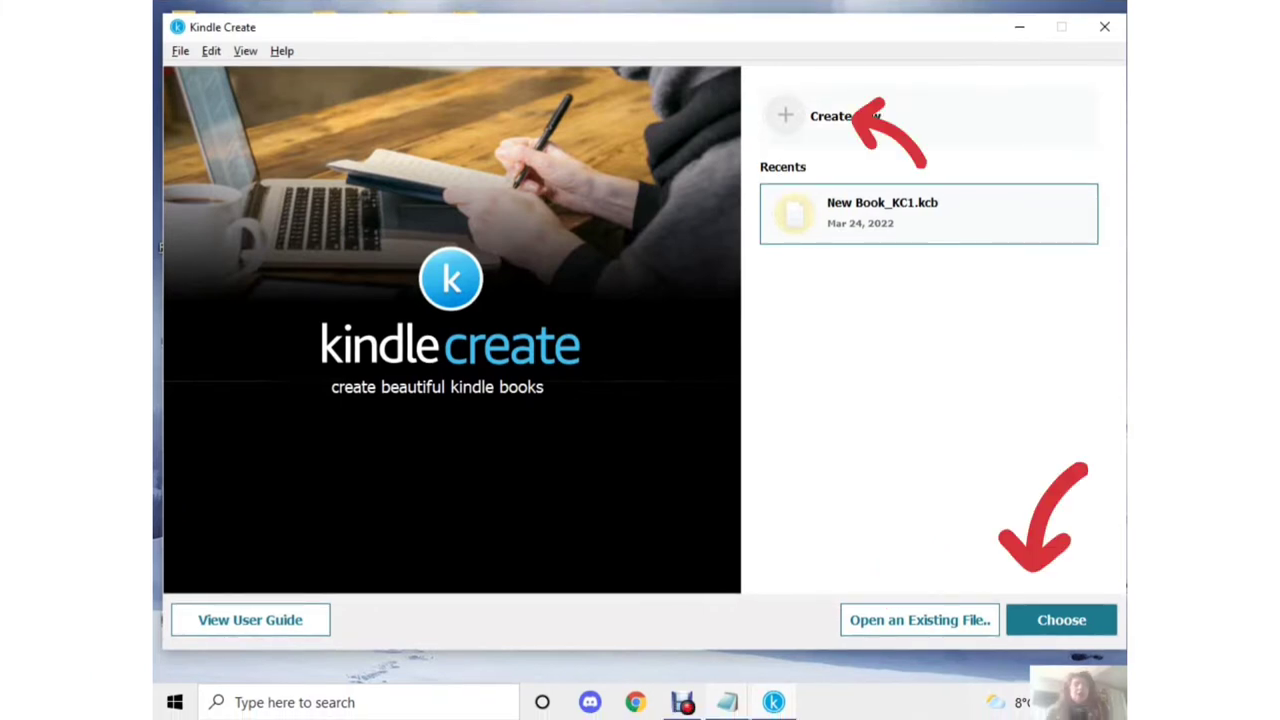
# Create a new reflowable book from the imported manuscript file and start the automatic chapter title detection.
pyautogui.click(868, 116)
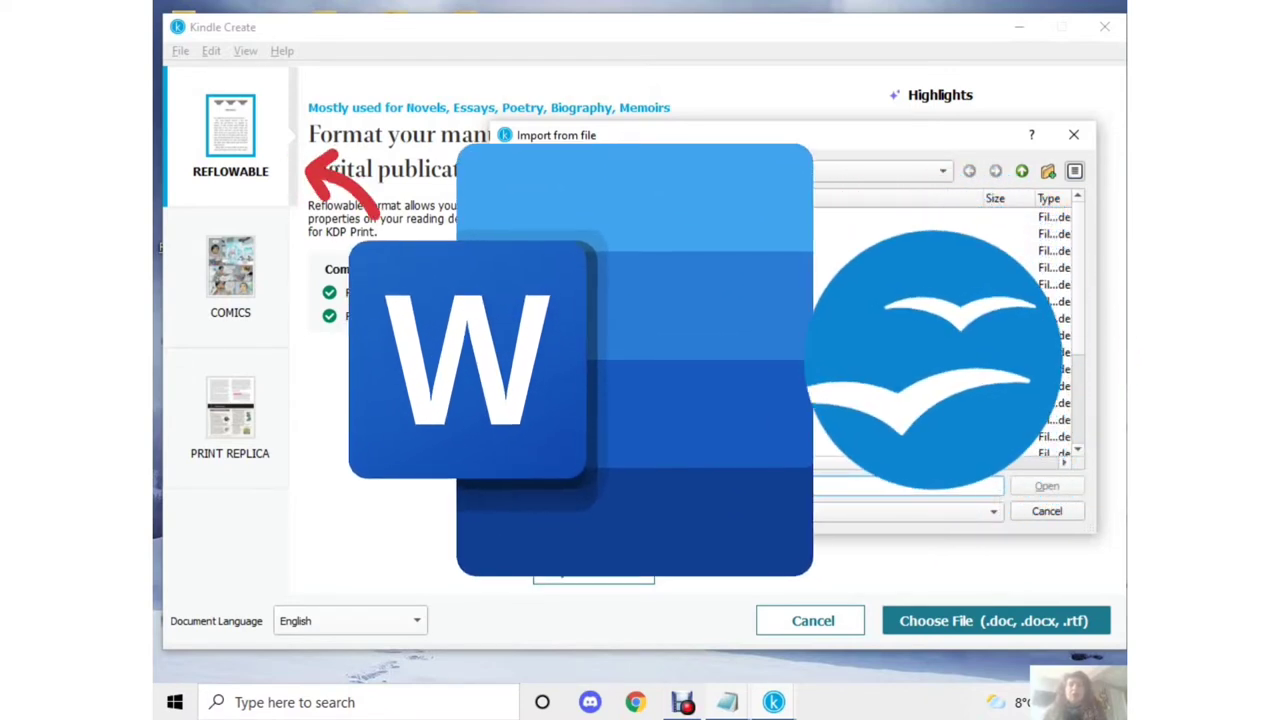
pyautogui.click(700, 402)
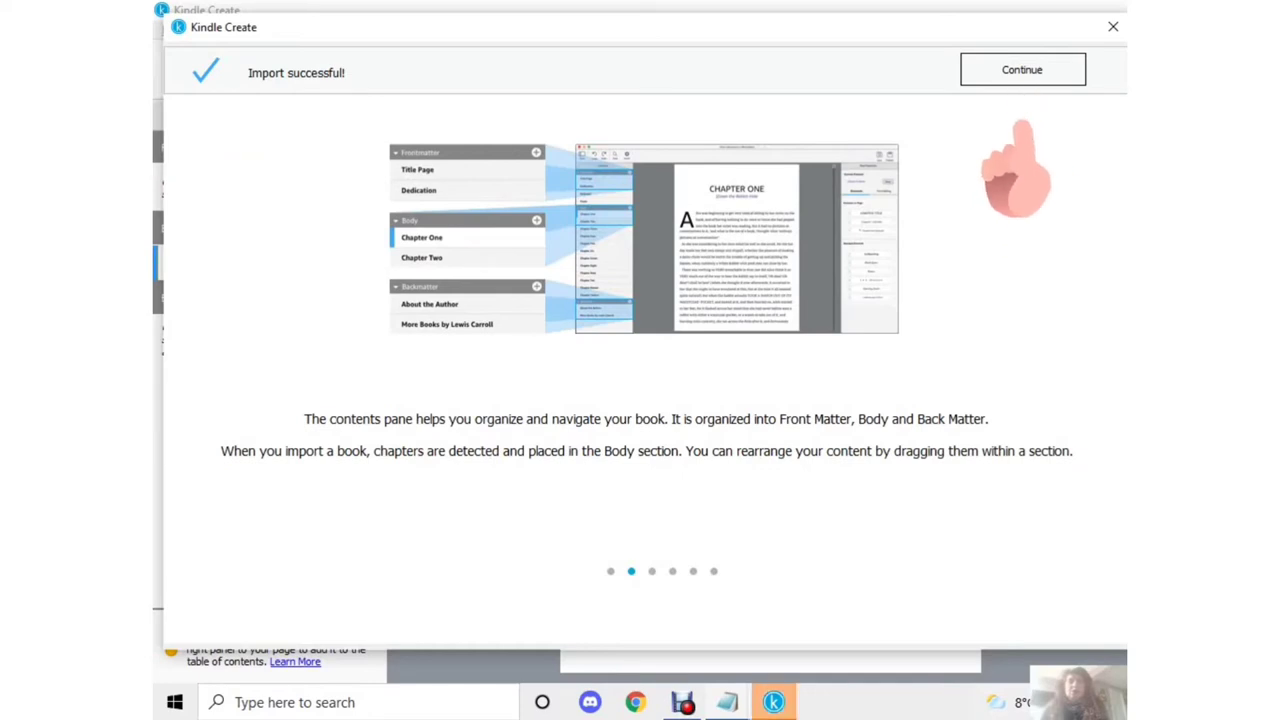
pyautogui.click(1022, 66)
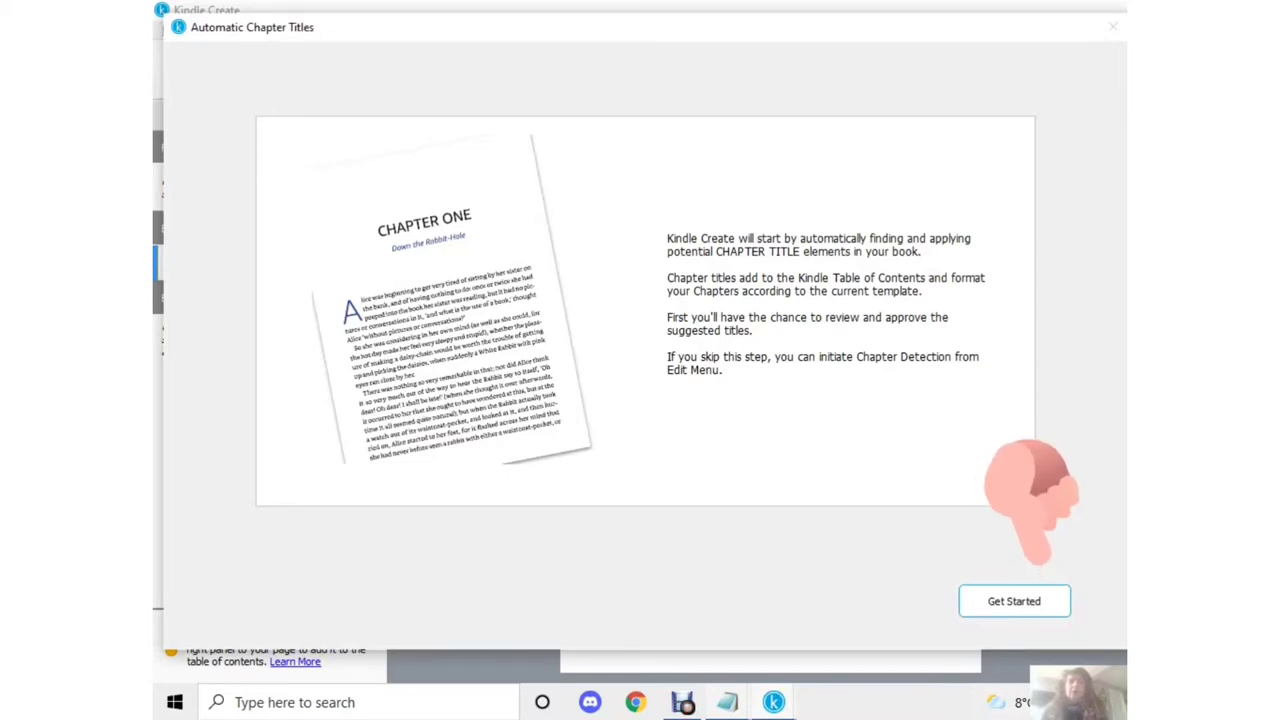
pyautogui.click(1014, 601)
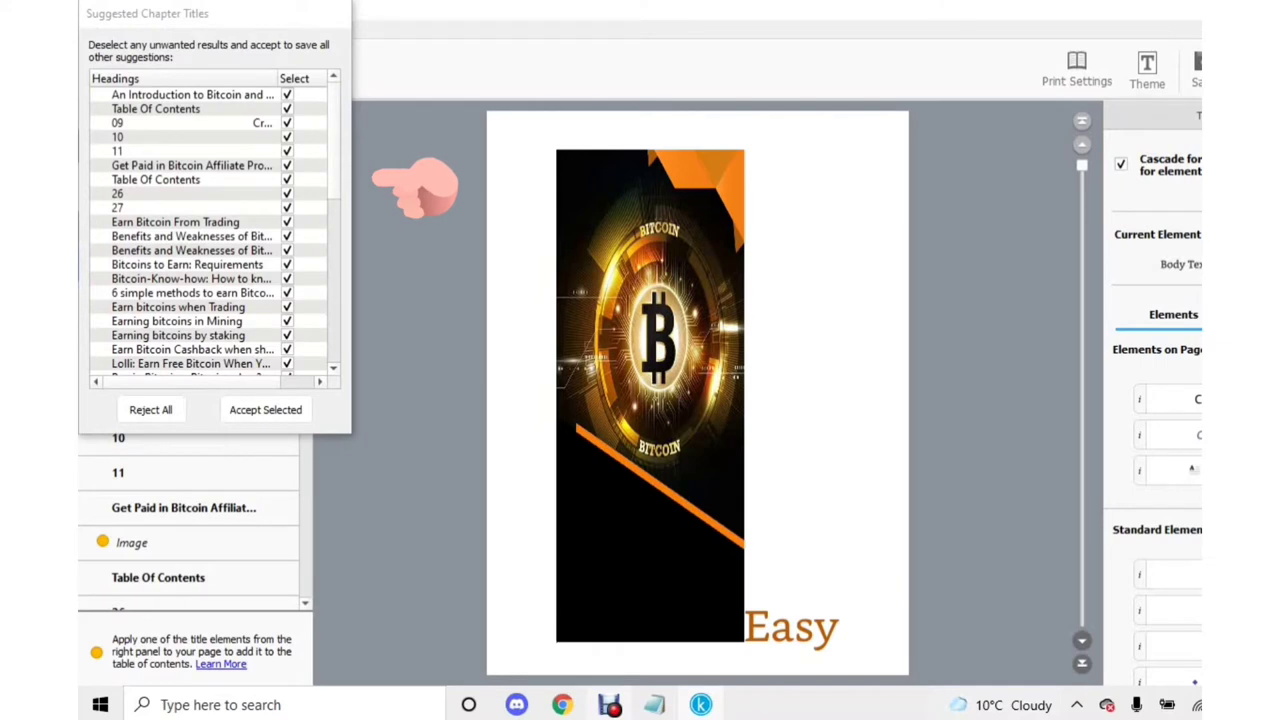
# Look through the suggested chapter titles and deselect the heading "26".
pyautogui.scroll(-1, 215, 230)
pyautogui.scroll(-4, 215, 230)
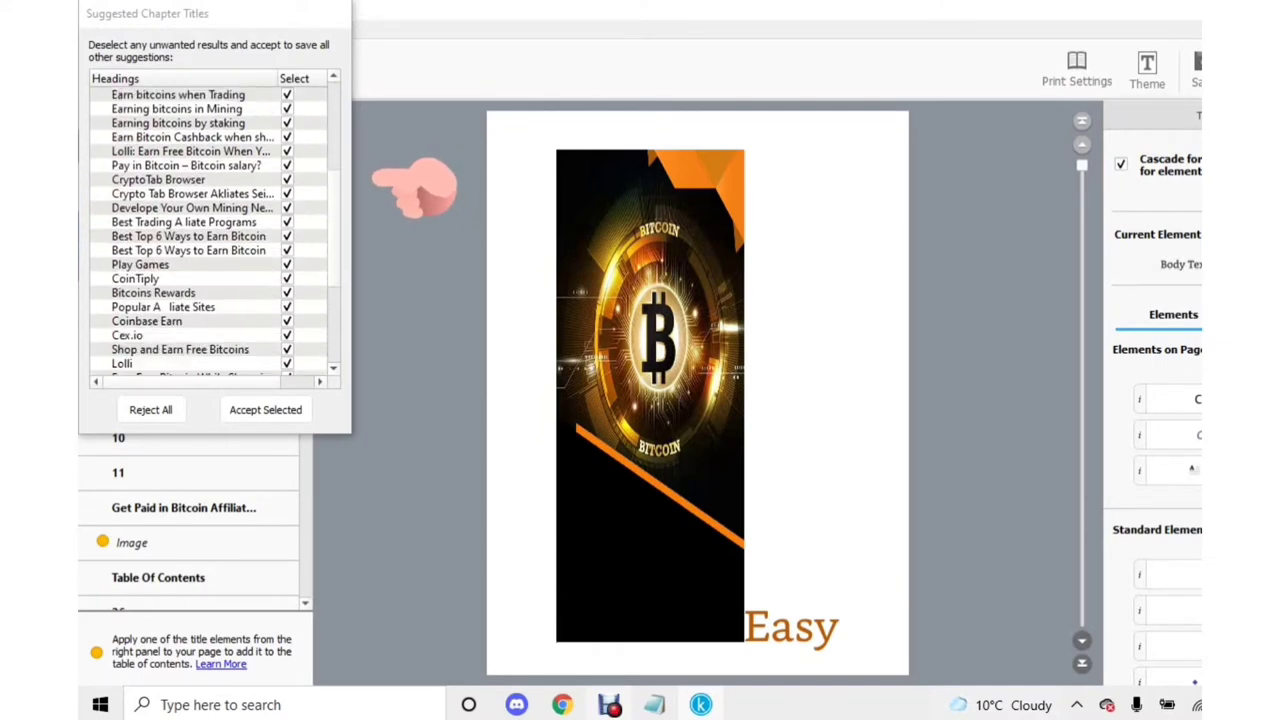
pyautogui.scroll(3, 215, 230)
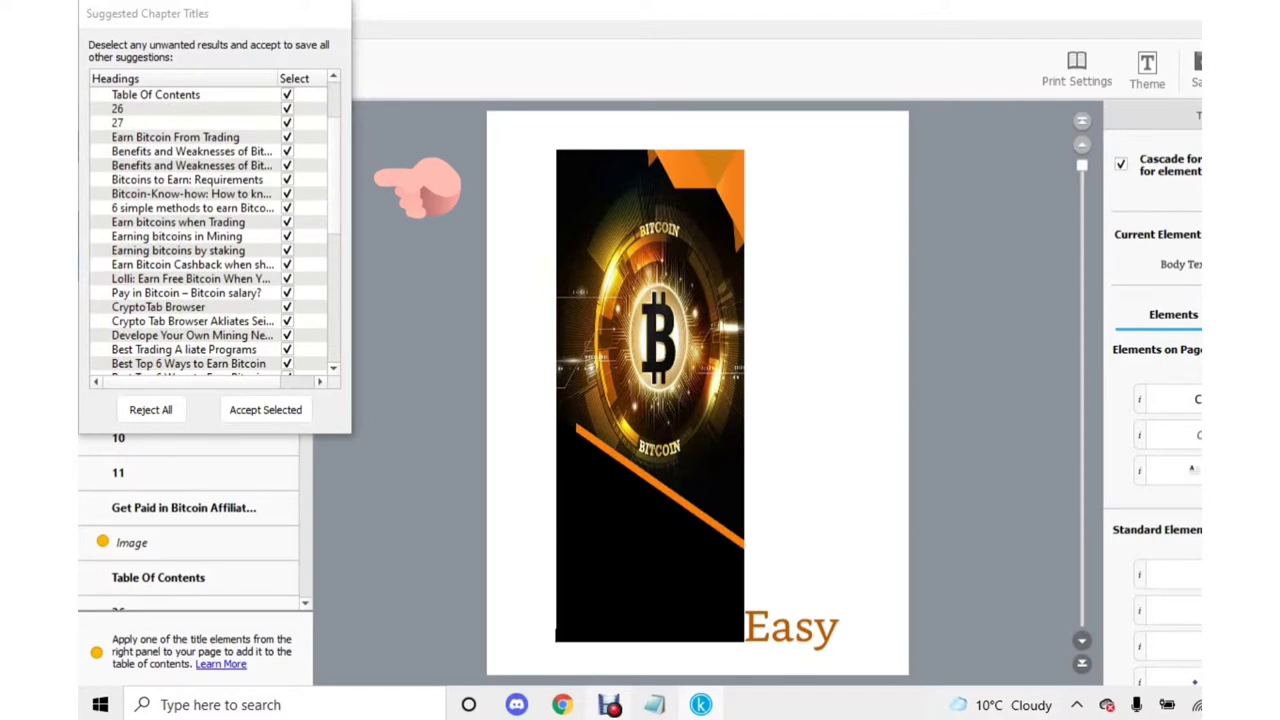
pyautogui.click(300, 108)
pyautogui.click(242, 108)
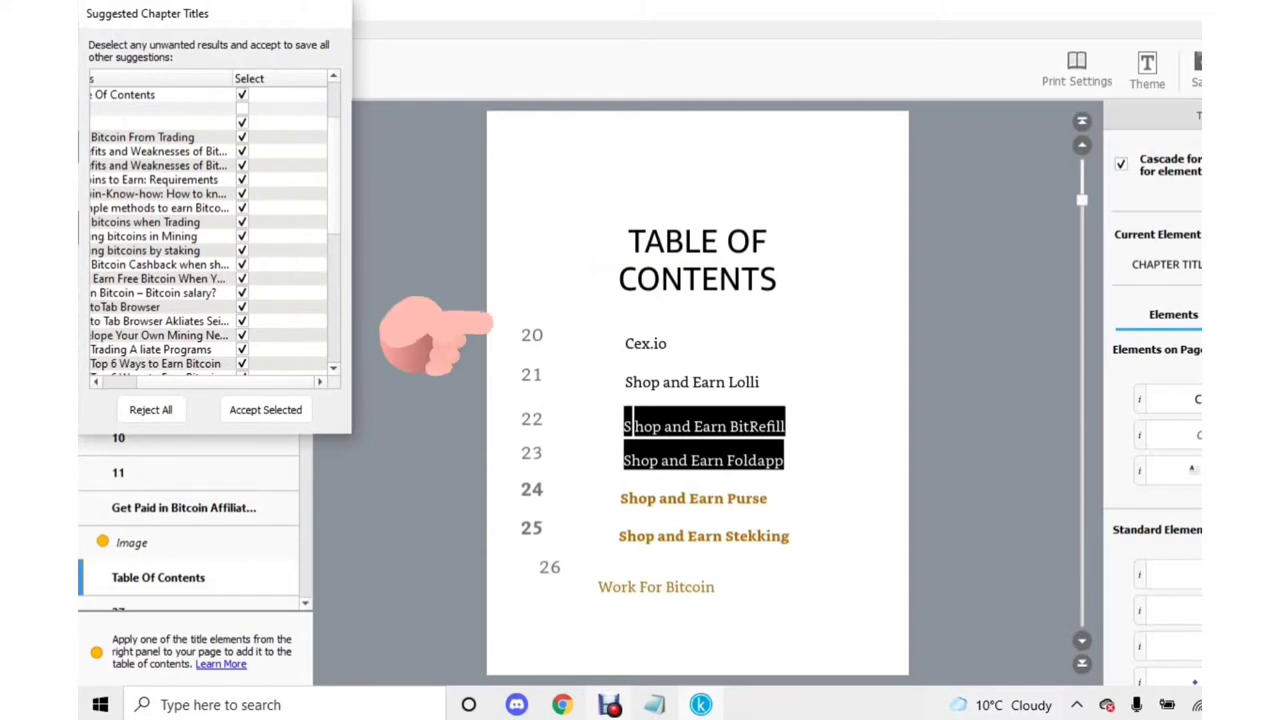
# Check the "Earn bitcoins when Trading" and "CryptoTab Browser" headings on their pages, and accept the selected chapter titles.
pyautogui.click(160, 222)
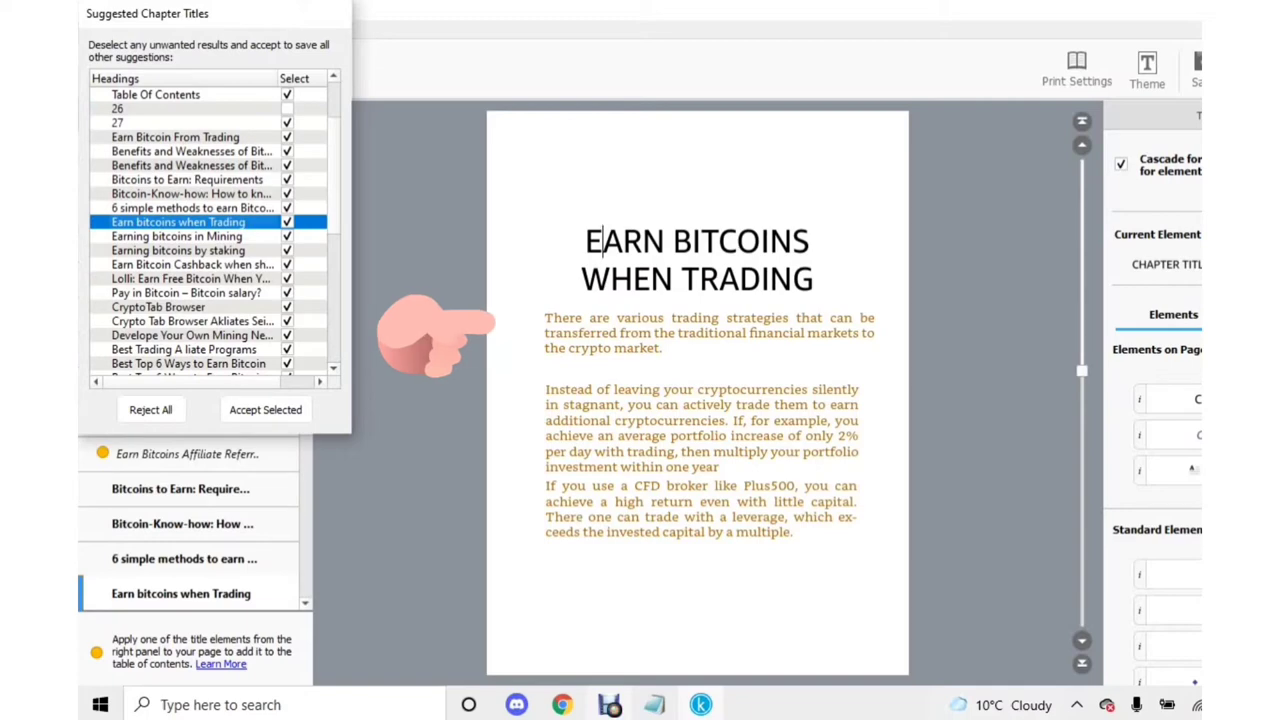
pyautogui.click(160, 307)
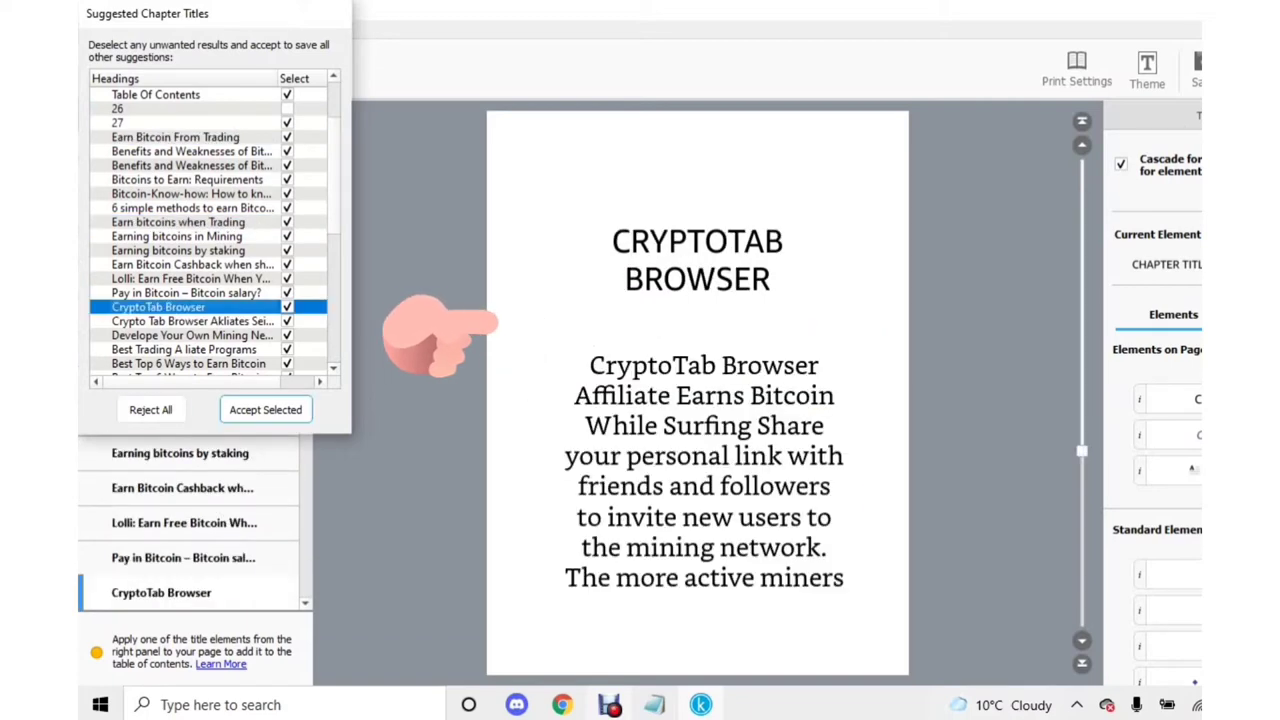
pyautogui.scroll(-4, 210, 230)
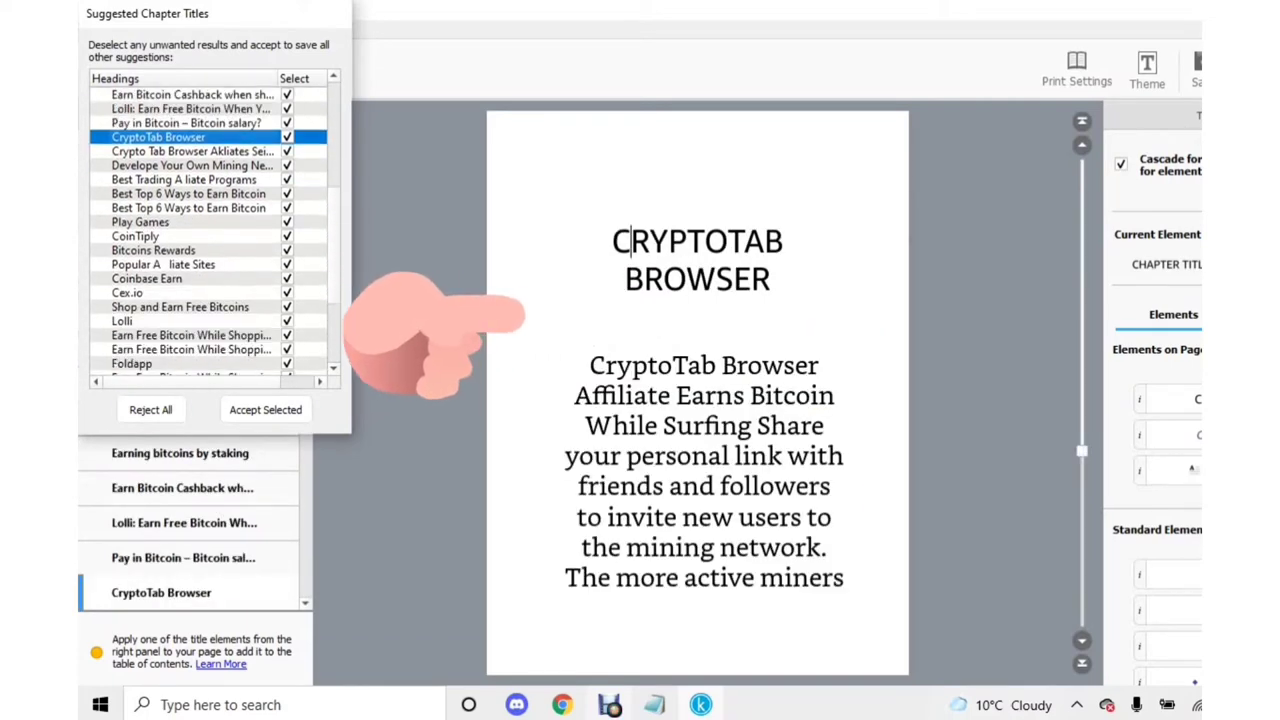
pyautogui.scroll(-4, 210, 230)
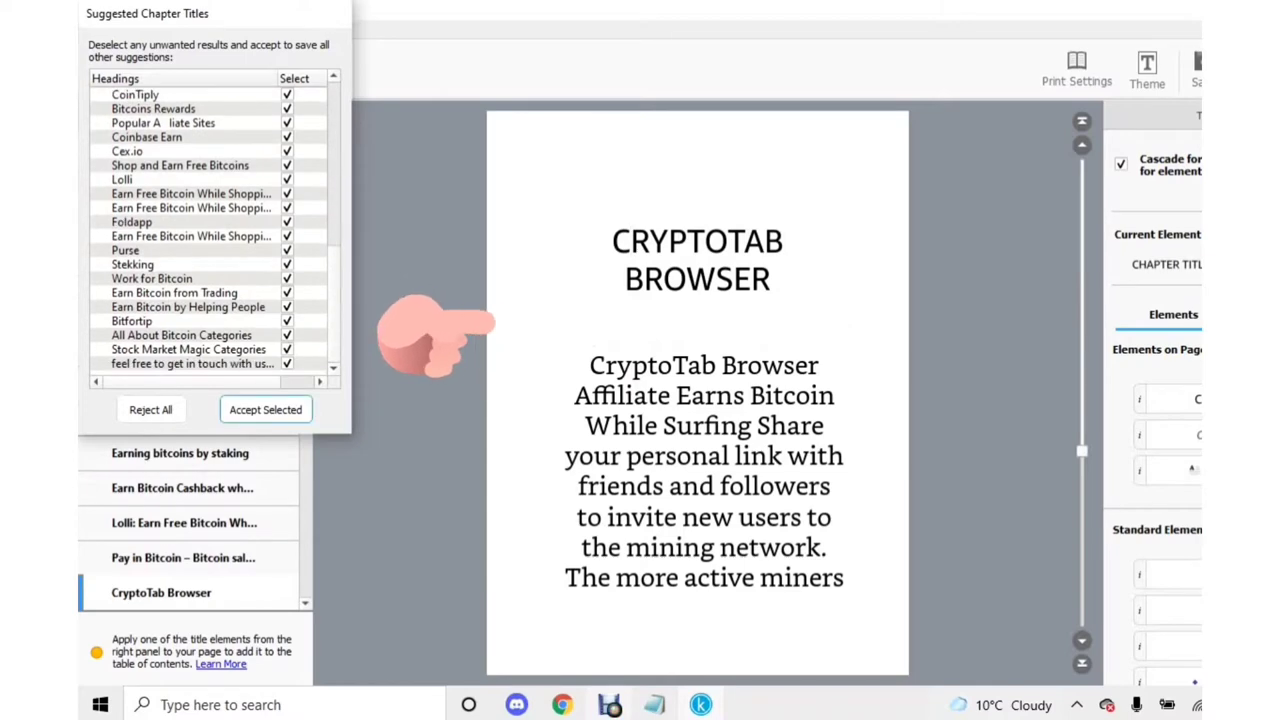
pyautogui.click(265, 409)
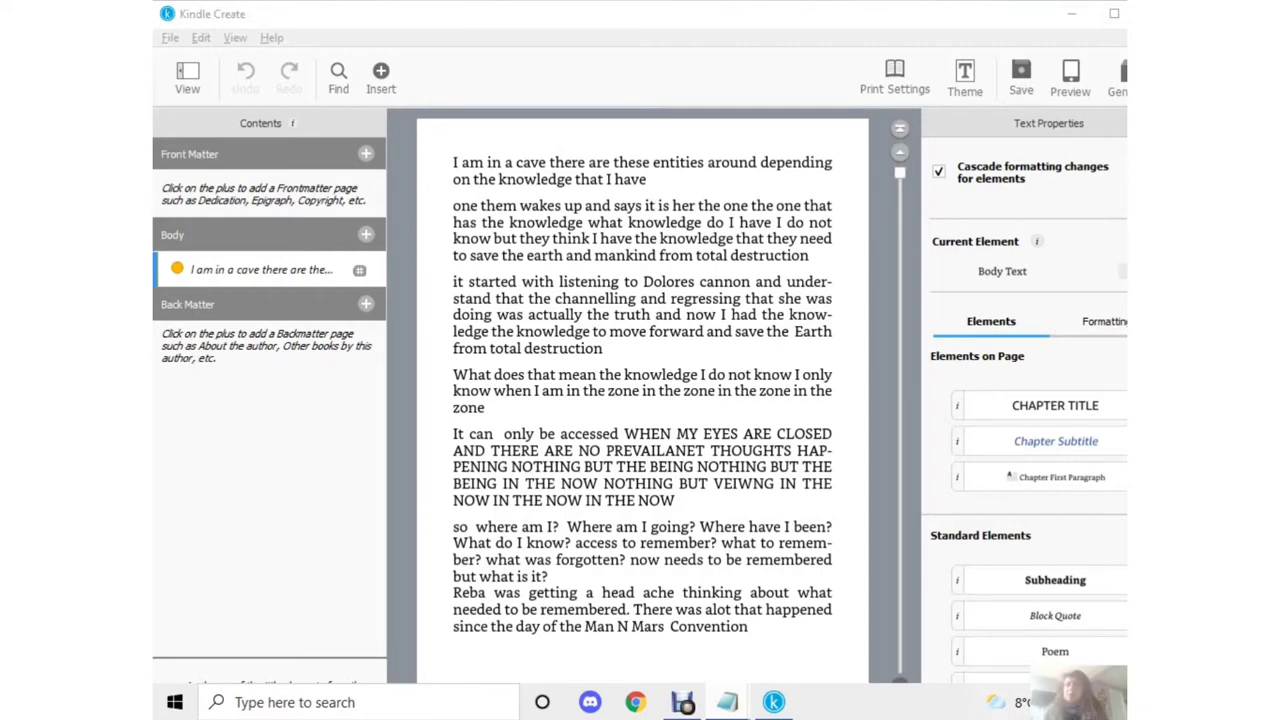
# Add a Foreword page to the book's front matter.
pyautogui.click(365, 154)
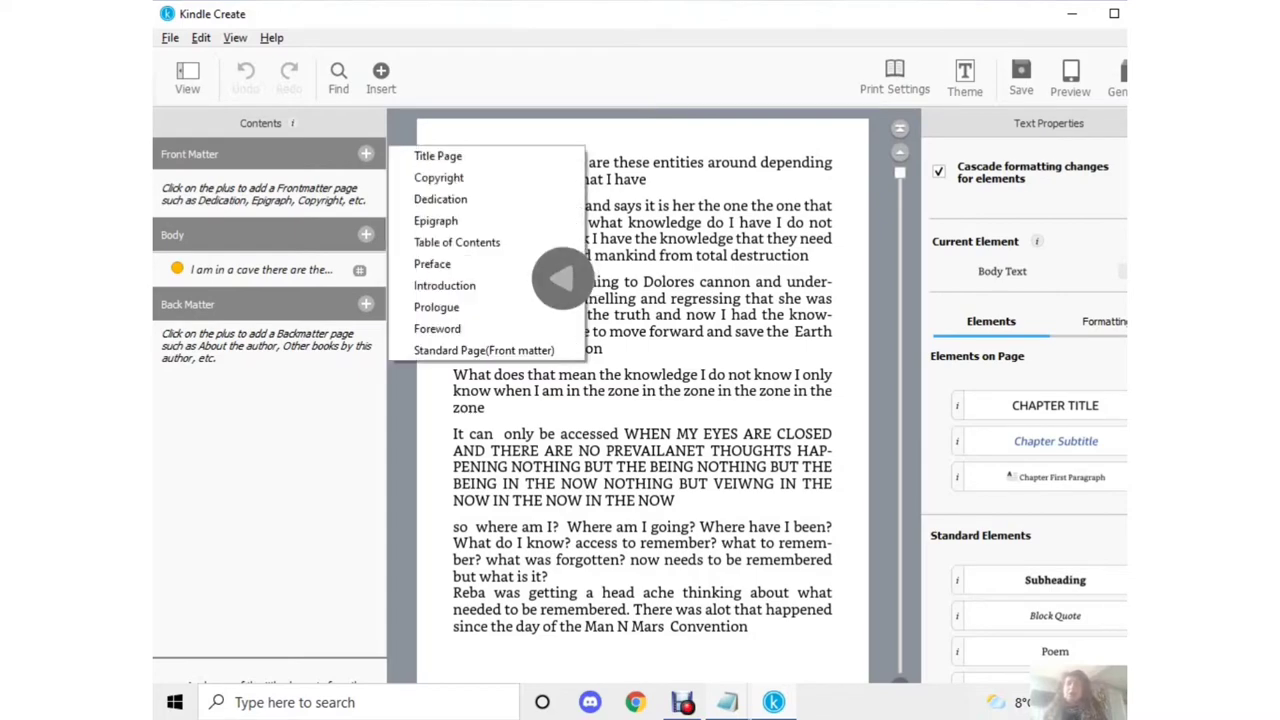
pyautogui.click(437, 328)
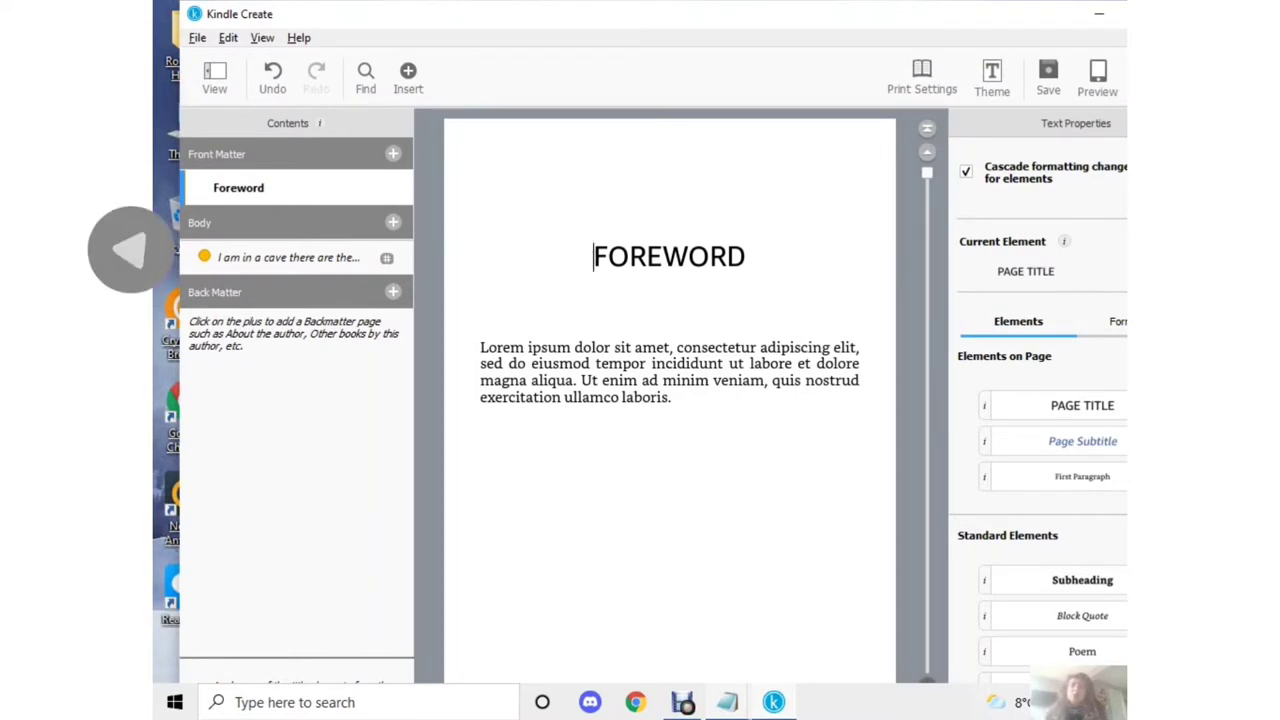
# Try adding a chapter page to the book's body and undo the addition.
pyautogui.moveTo(387, 259)
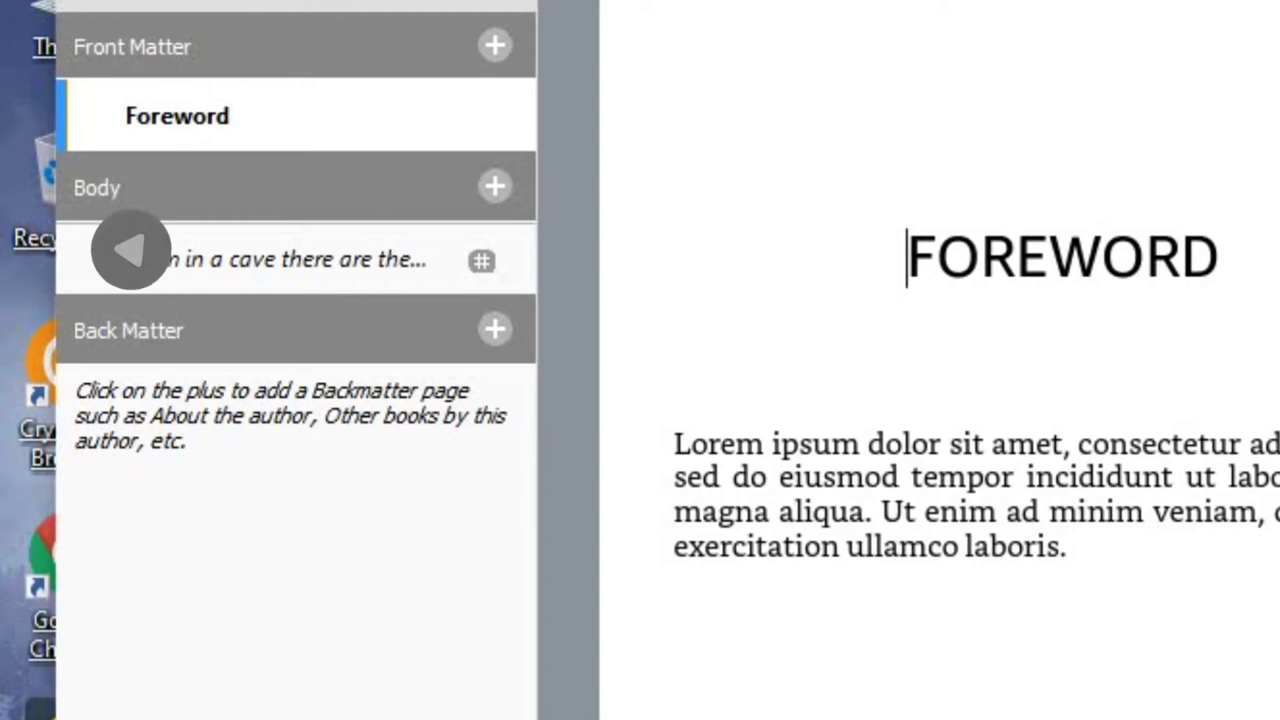
pyautogui.click(495, 186)
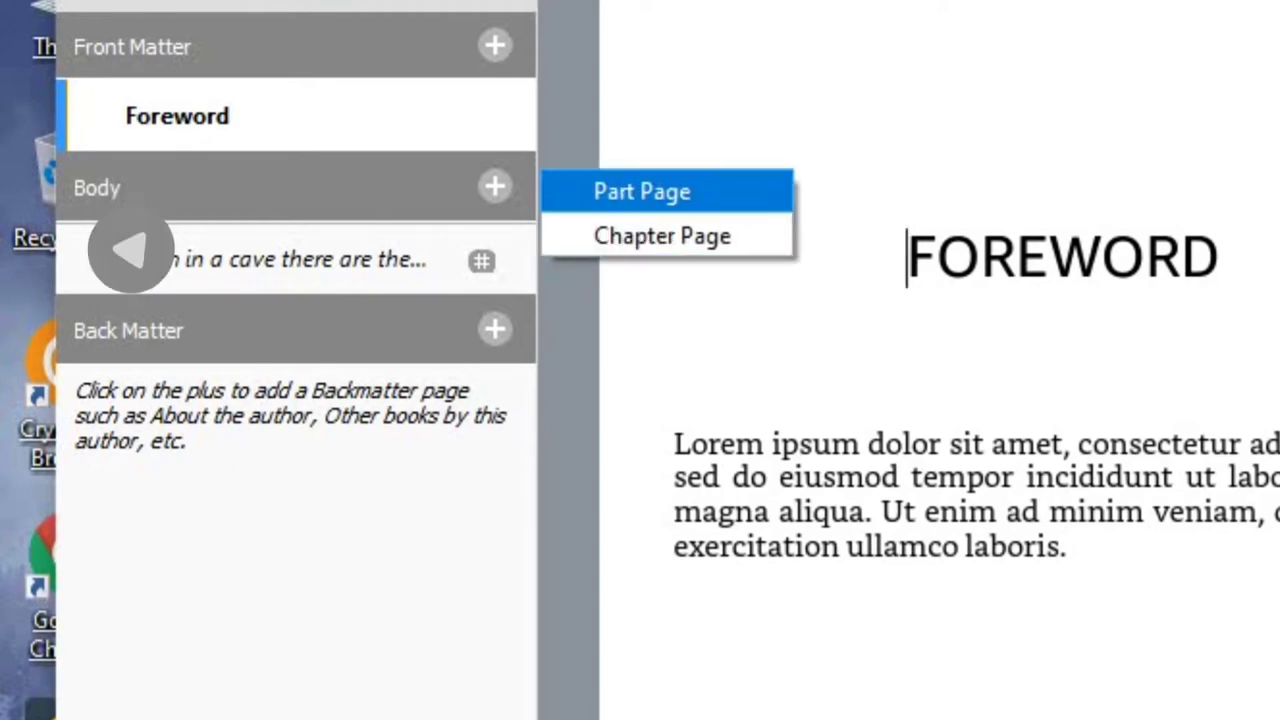
pyautogui.press('Escape')
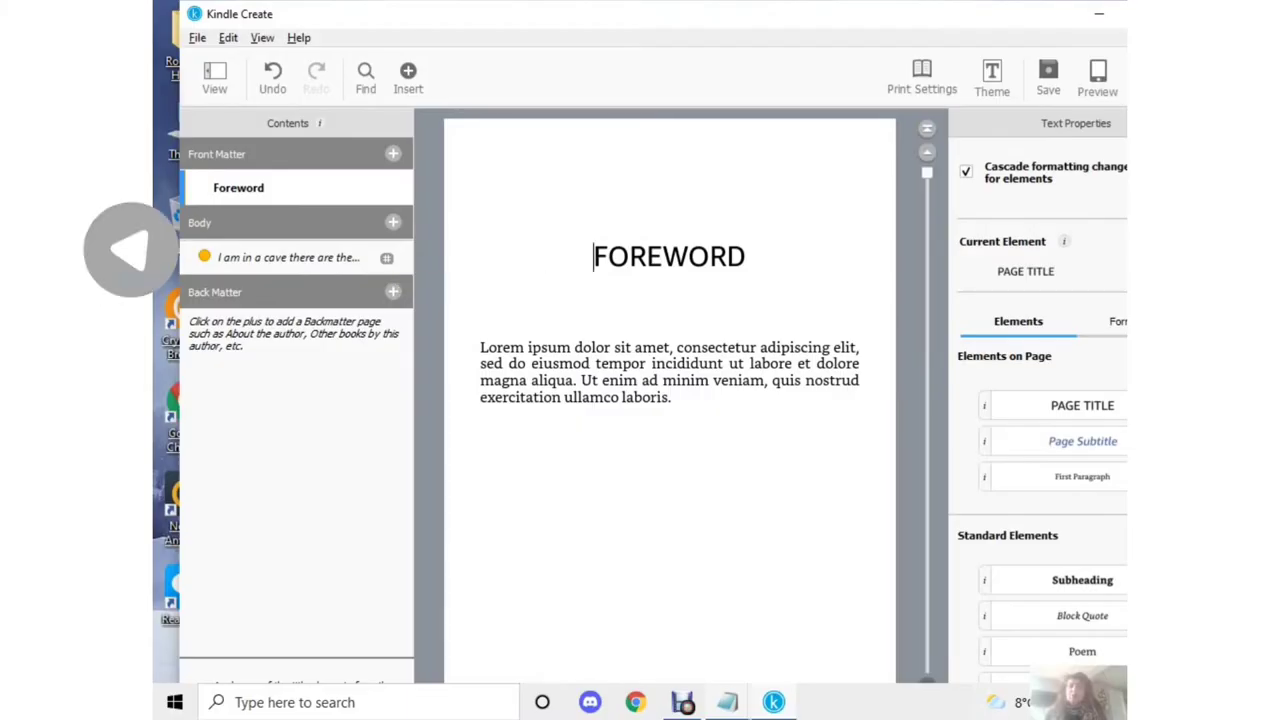
pyautogui.click(393, 222)
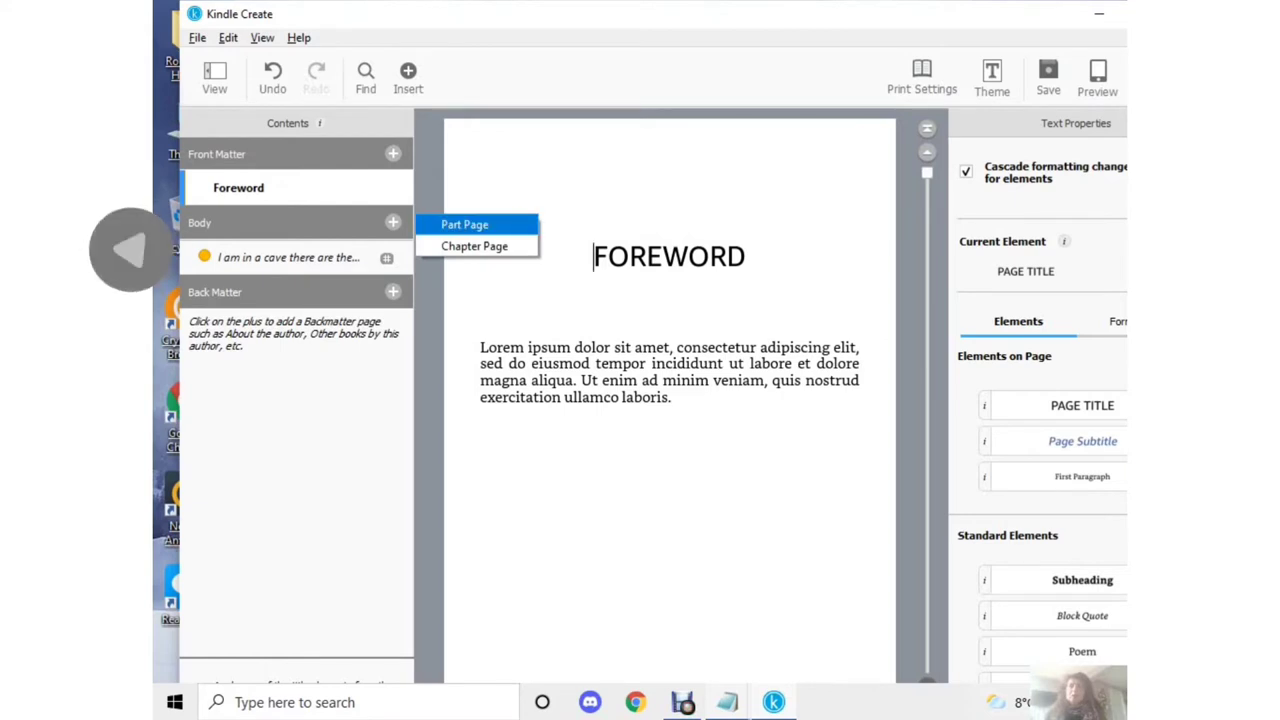
pyautogui.click(474, 246)
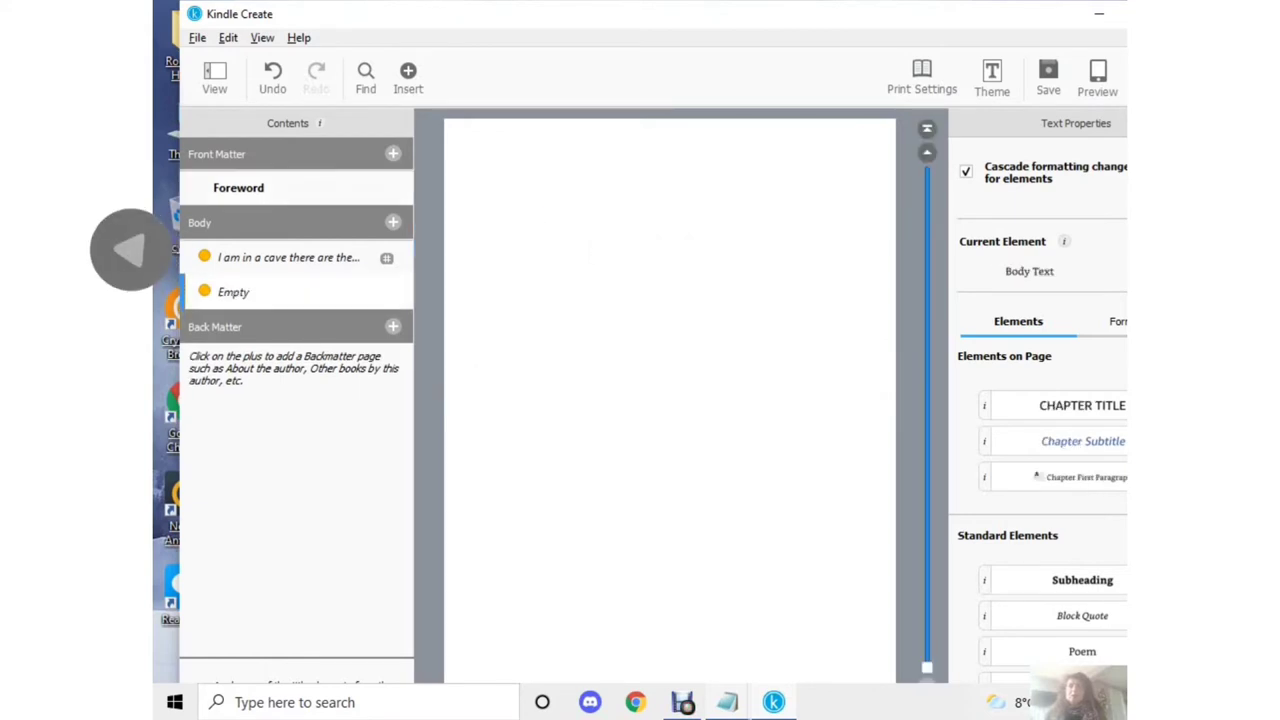
pyautogui.hotkey('ctrl', 'z')
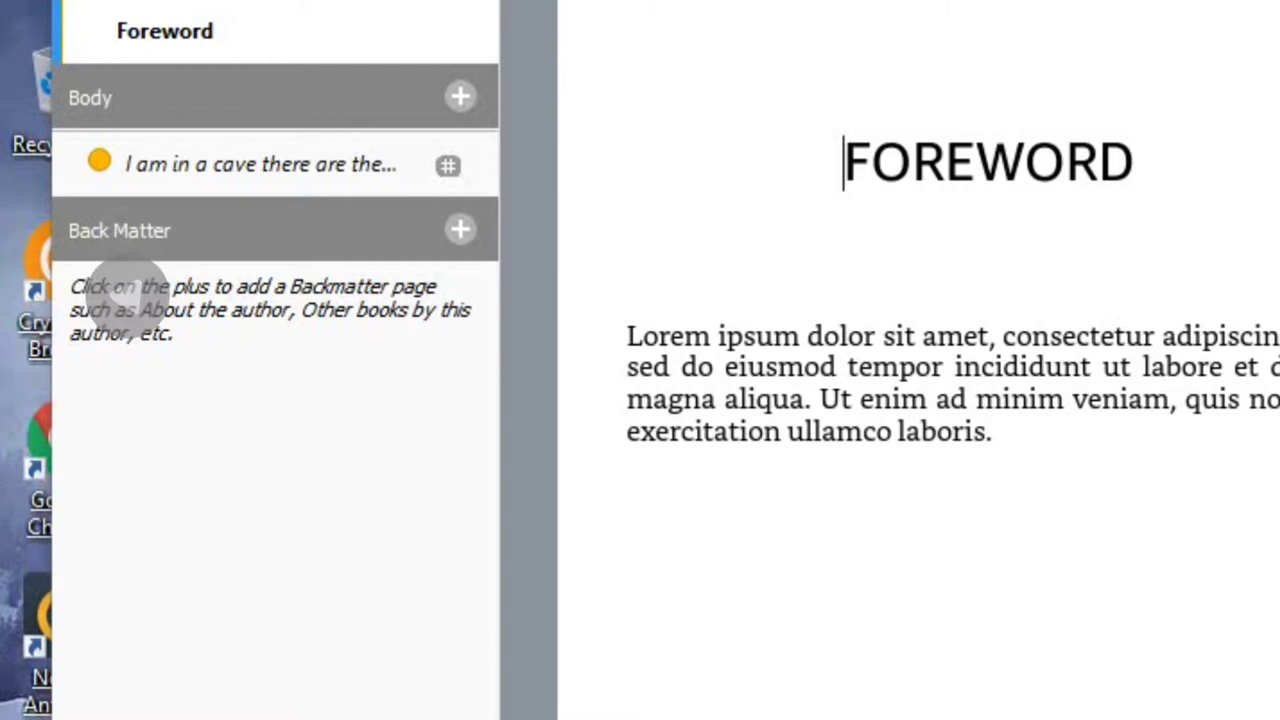
pyautogui.click(460, 229)
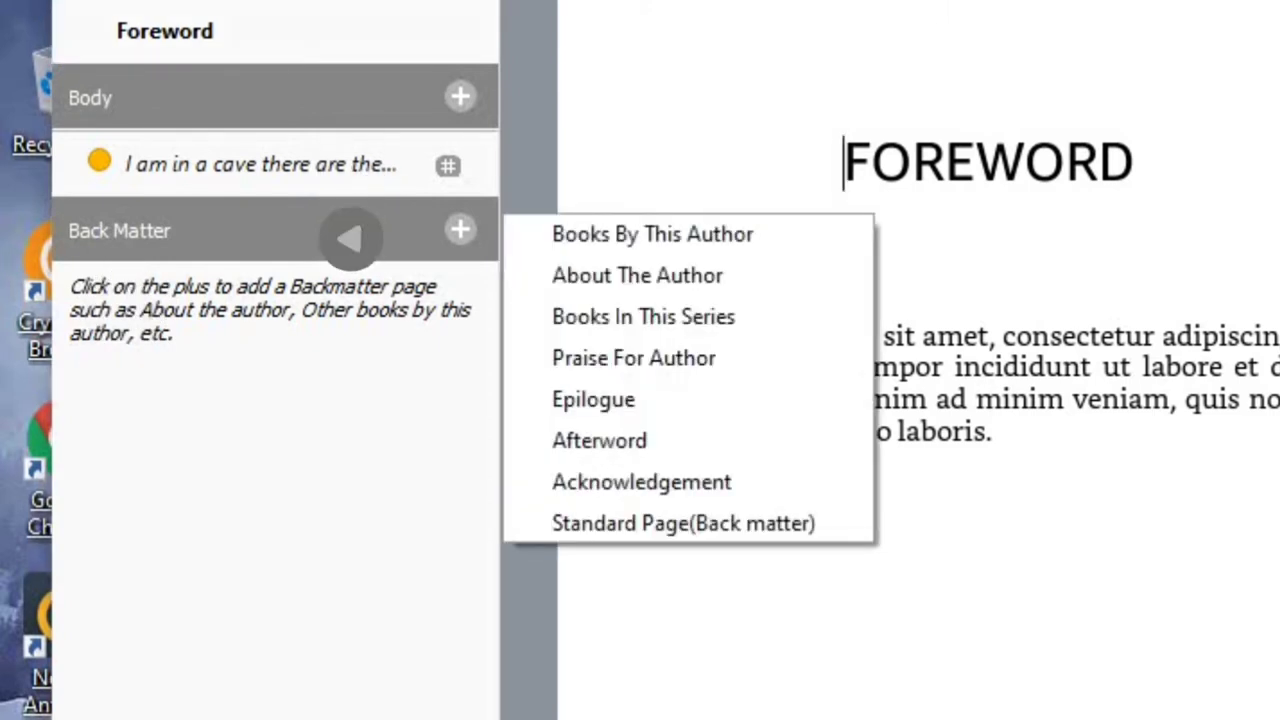
pyautogui.press('Down')
pyautogui.press('Down')
pyautogui.press('Down')
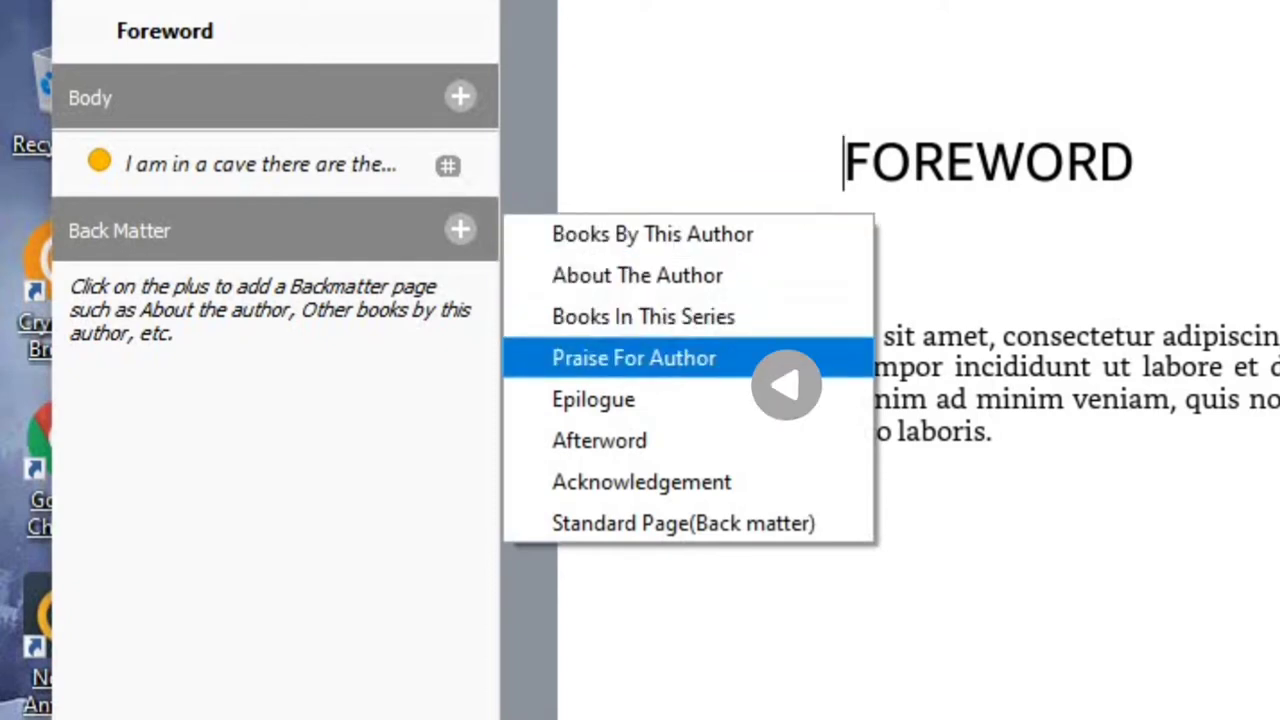
pyautogui.press('Down')
pyautogui.press('Down')
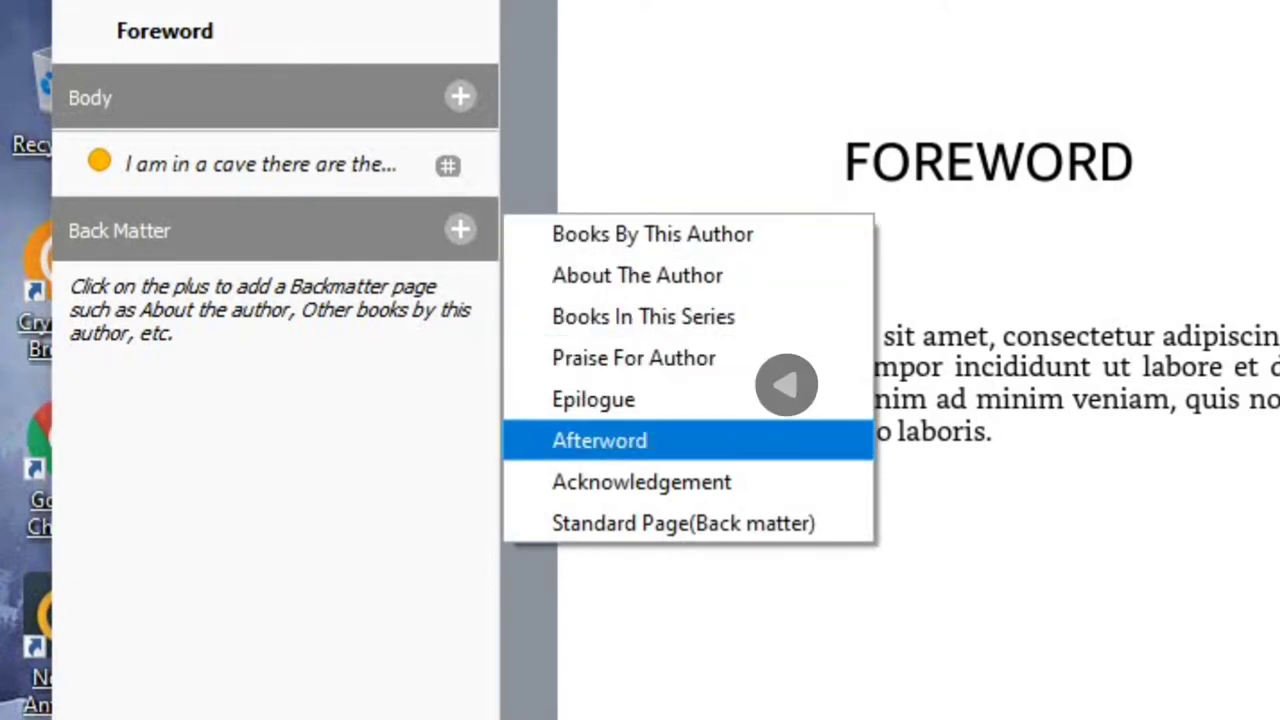
pyautogui.press('Escape')
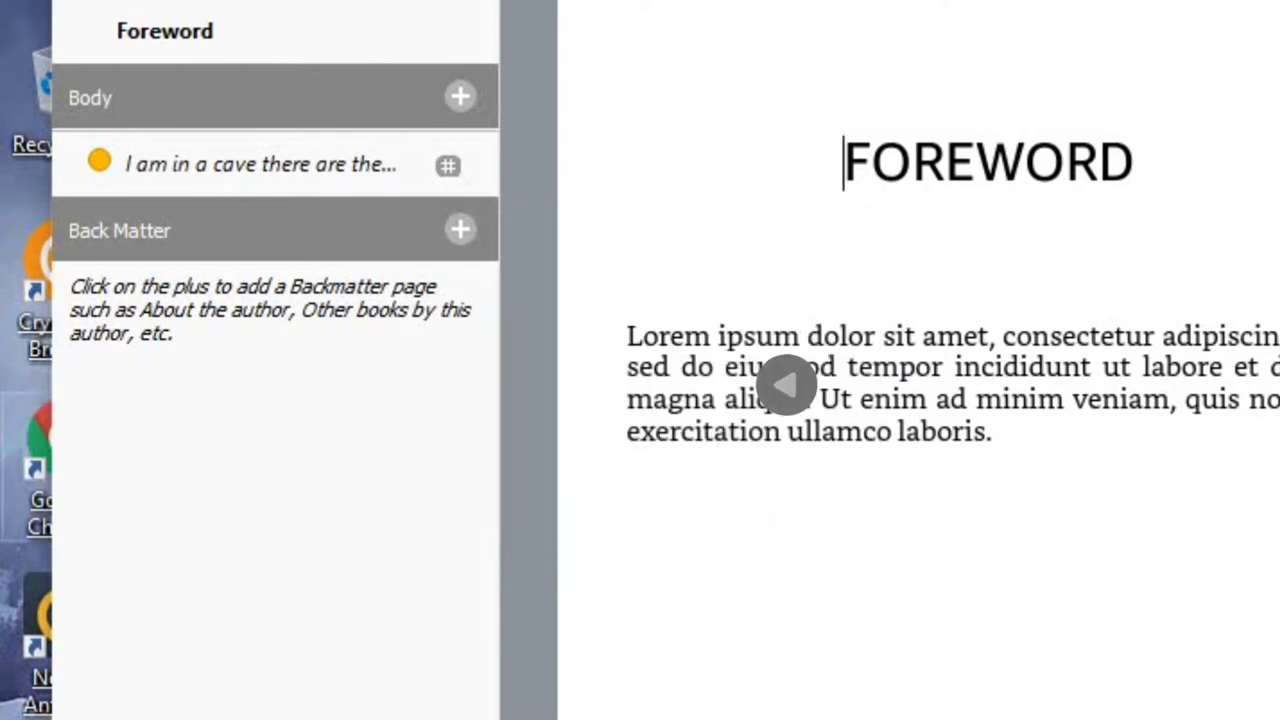
# Add an Epilogue page to the book's back matter.
pyautogui.press('Return')
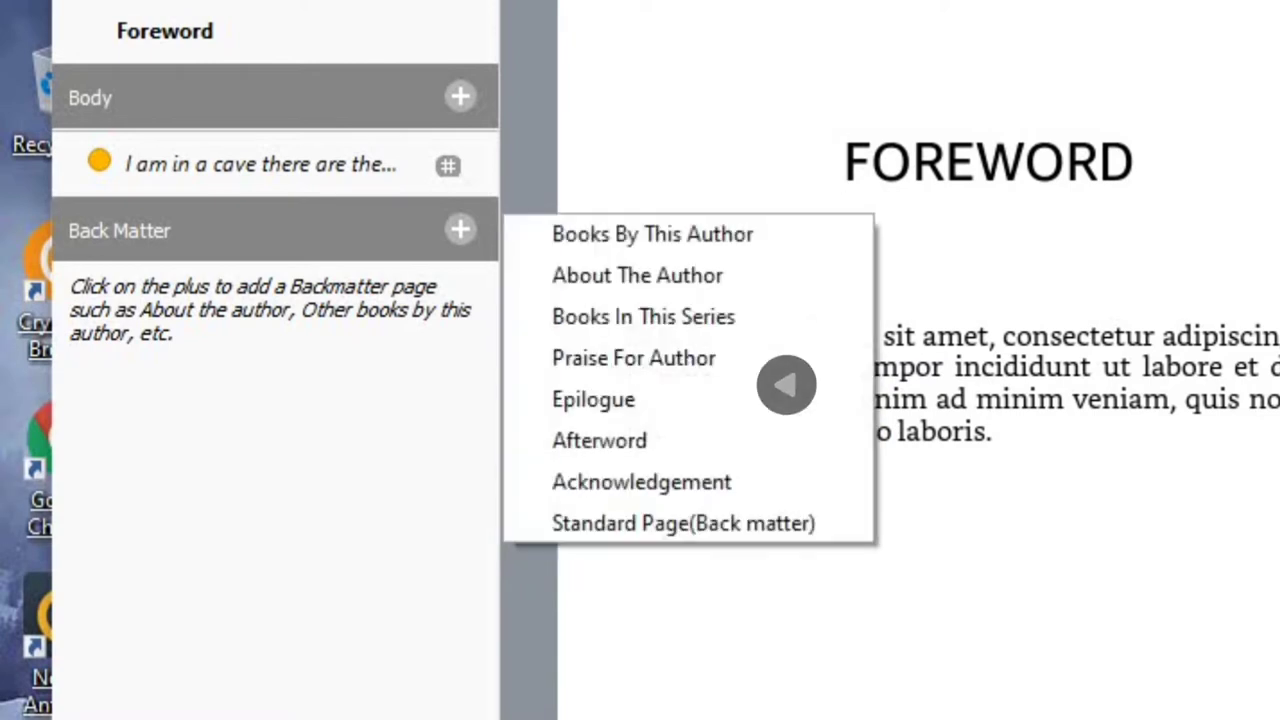
pyautogui.press('Down')
pyautogui.press('Down')
pyautogui.press('Down')
pyautogui.press('Down')
pyautogui.press('Down')
pyautogui.press('Return')
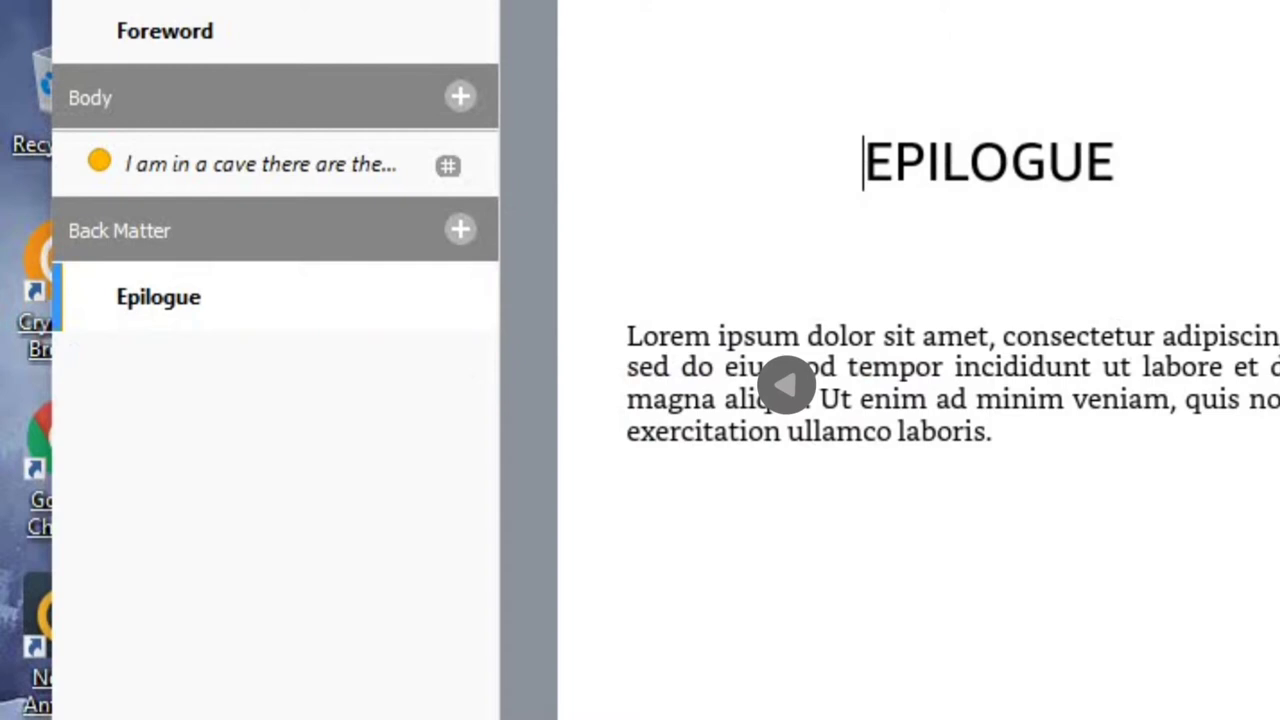
# Add an Afterword page to the back matter after the Epilogue.
pyautogui.press('Return')
pyautogui.press('Down')
pyautogui.press('Down')
pyautogui.press('Down')
pyautogui.press('Down')
pyautogui.press('Down')
pyautogui.press('Down')
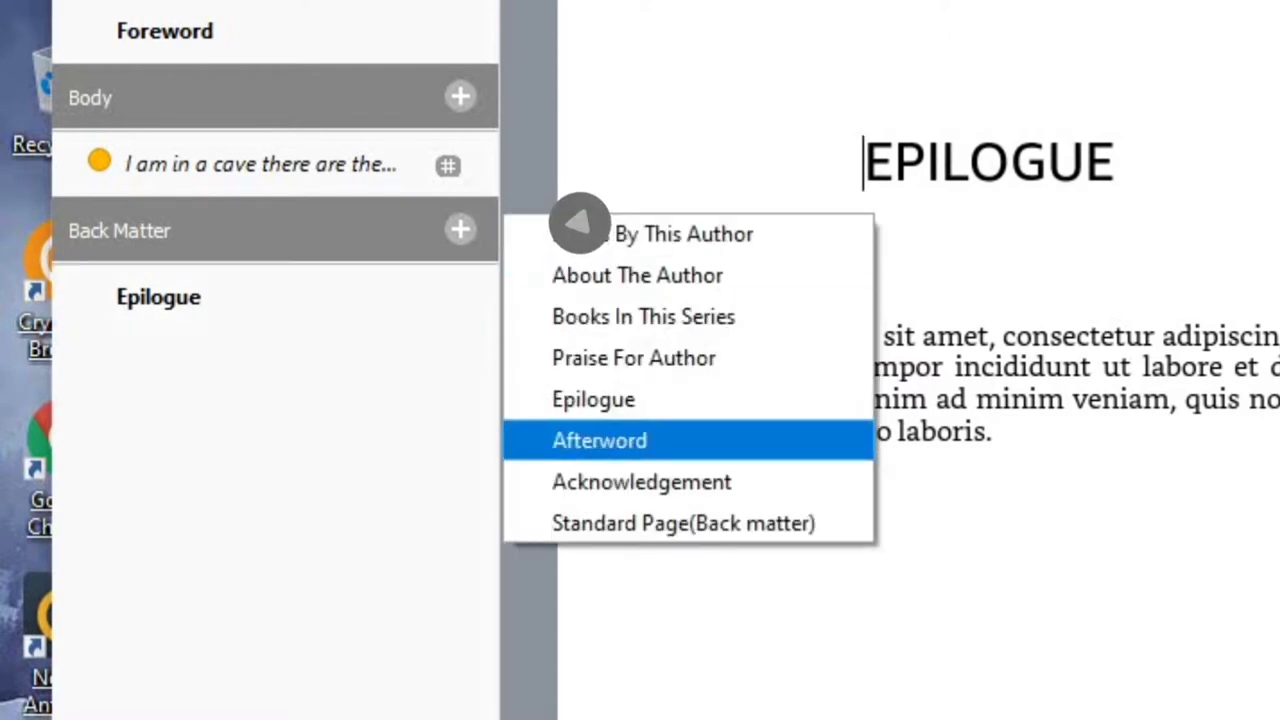
pyautogui.press('Return')
# Add an Acknowledgement page to the back matter after the Afterword.
pyautogui.press('Return')
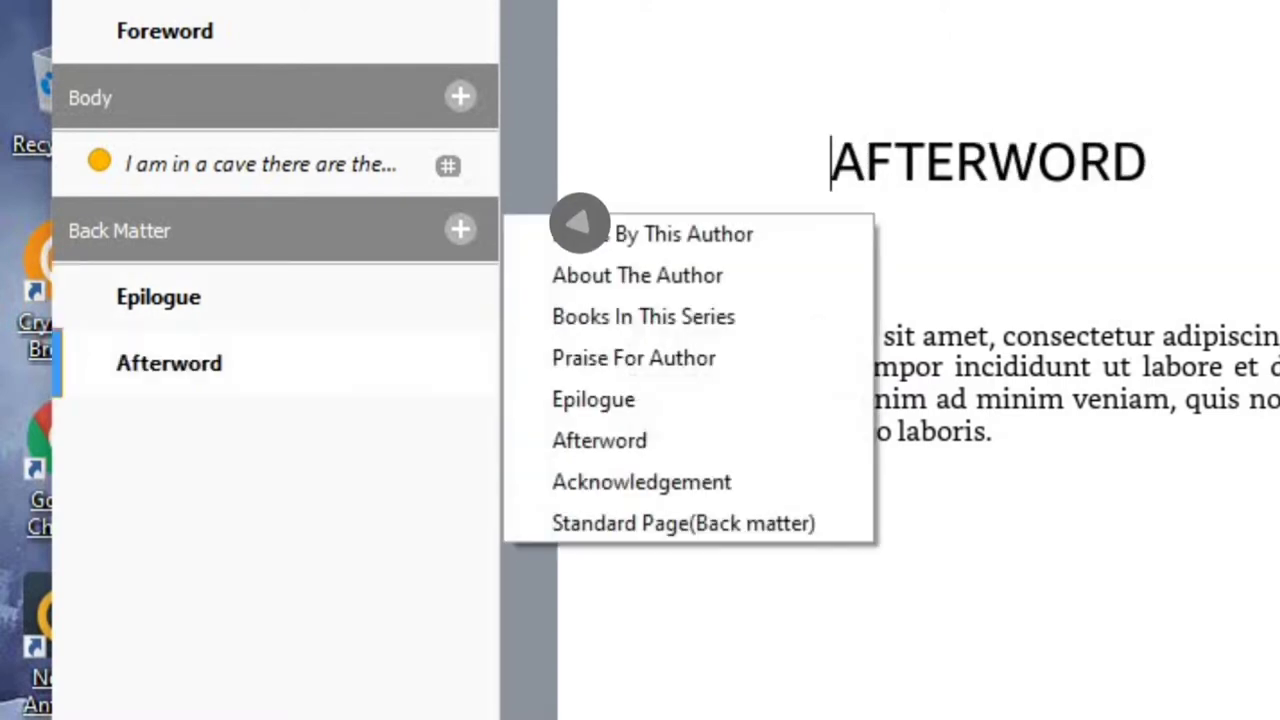
pyautogui.press('Down')
pyautogui.press('Down')
pyautogui.press('Down')
pyautogui.press('Down')
pyautogui.press('Down')
pyautogui.press('Down')
pyautogui.press('Down')
pyautogui.press('Return')
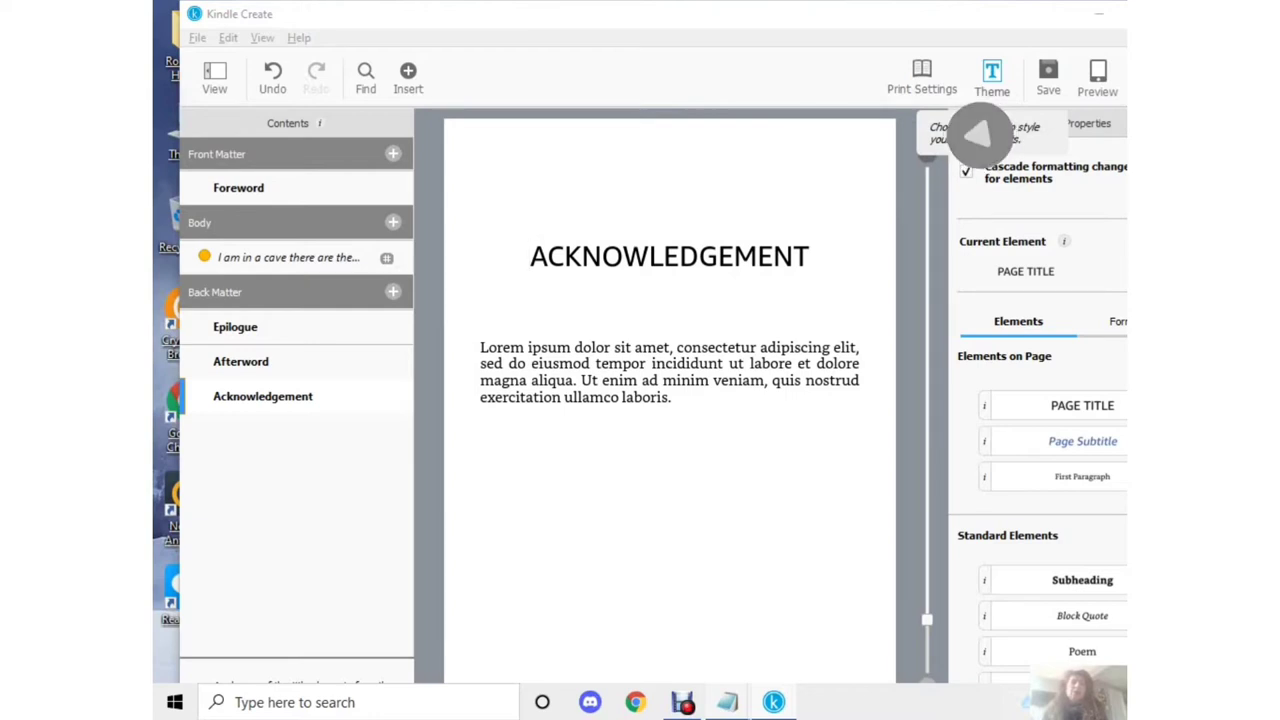
# Preview the Cosmos and Amour themes and apply the Classic theme to the book.
pyautogui.click(979, 132)
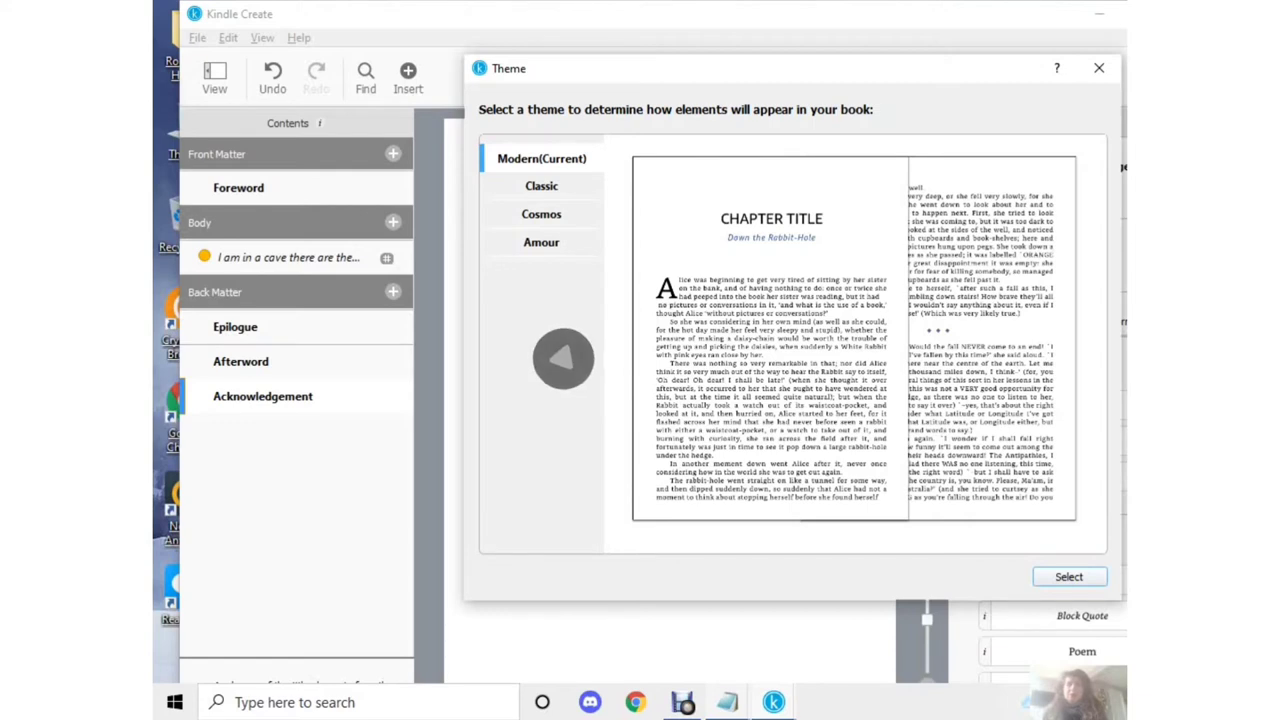
pyautogui.press('Down')
pyautogui.press('Down')
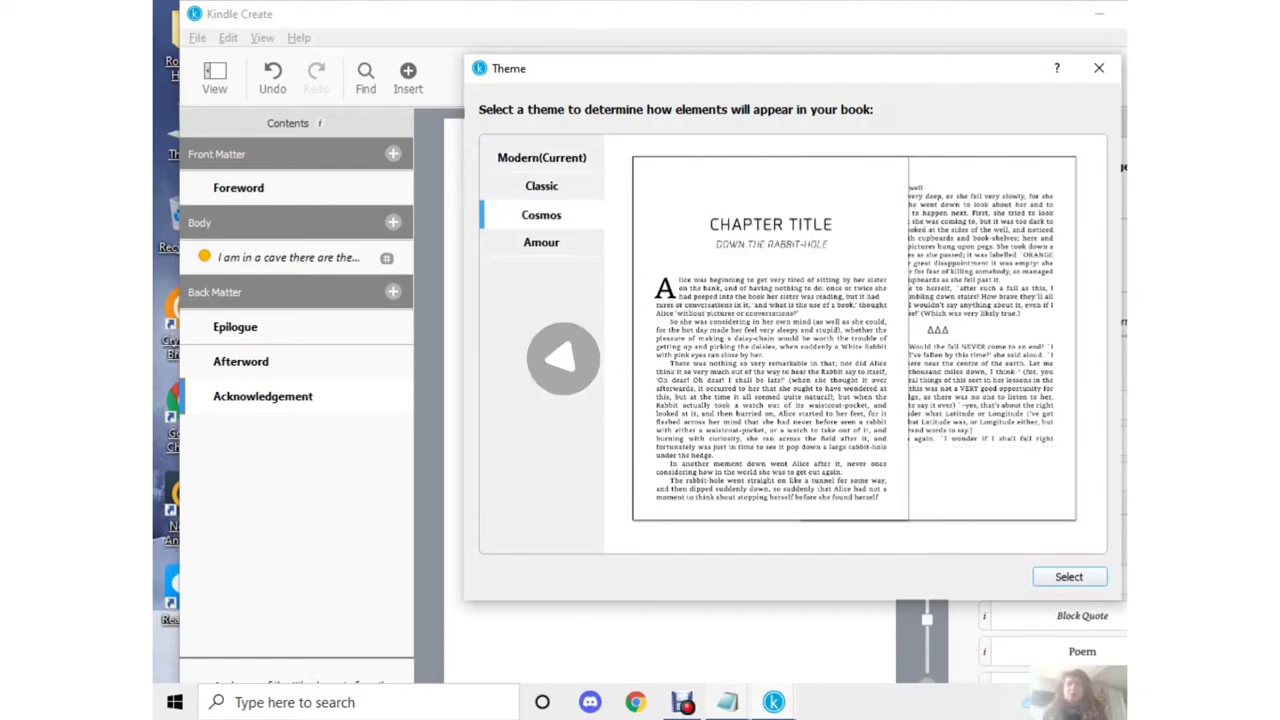
pyautogui.press('Down')
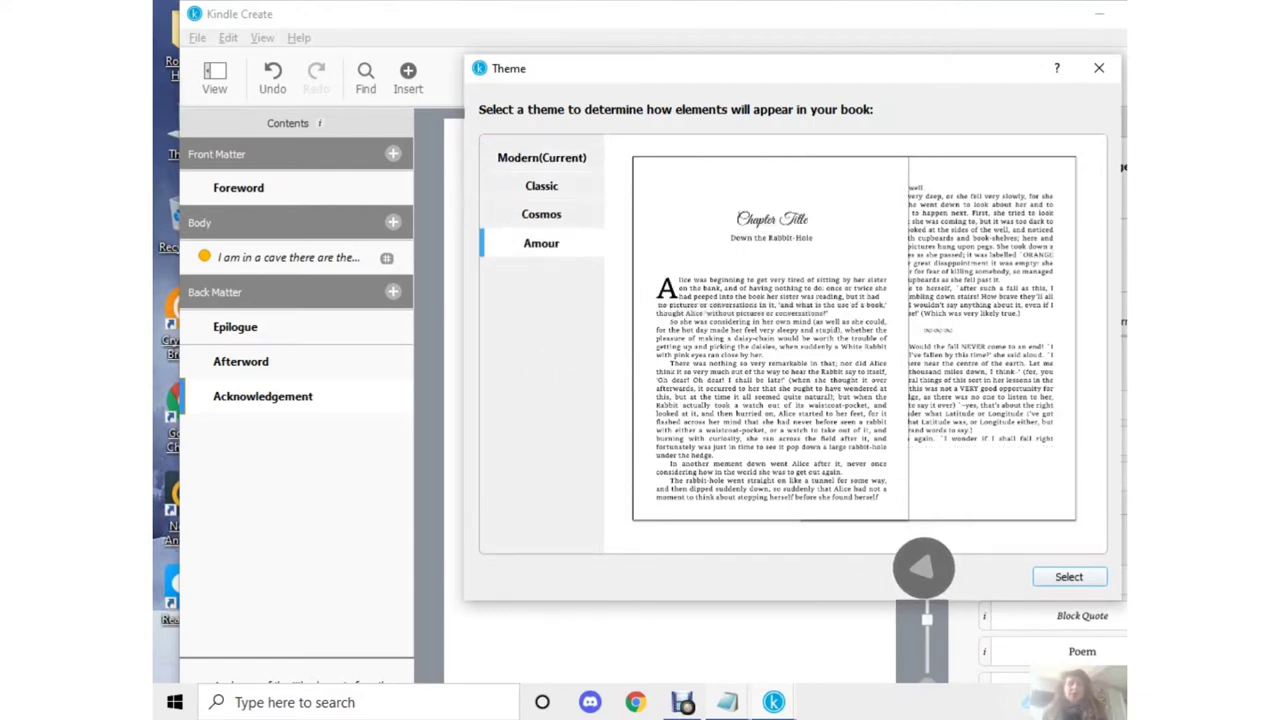
pyautogui.press('Up')
pyautogui.press('Up')
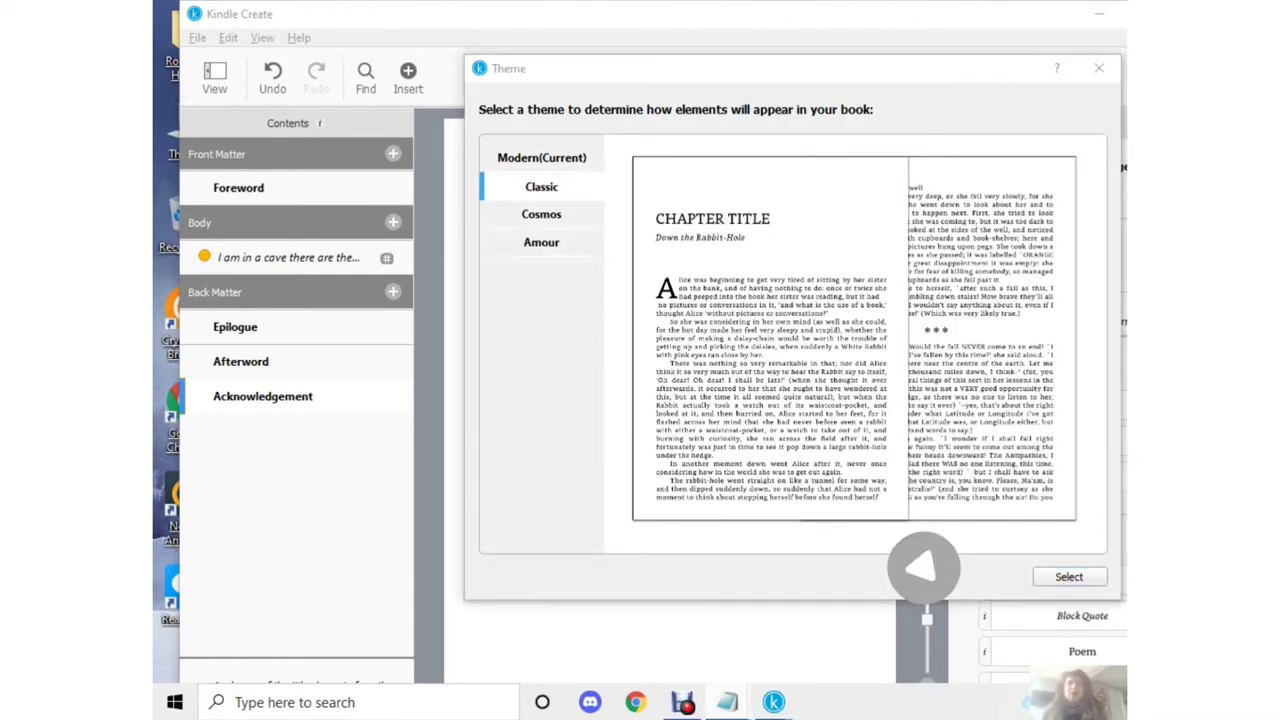
pyautogui.press('Down')
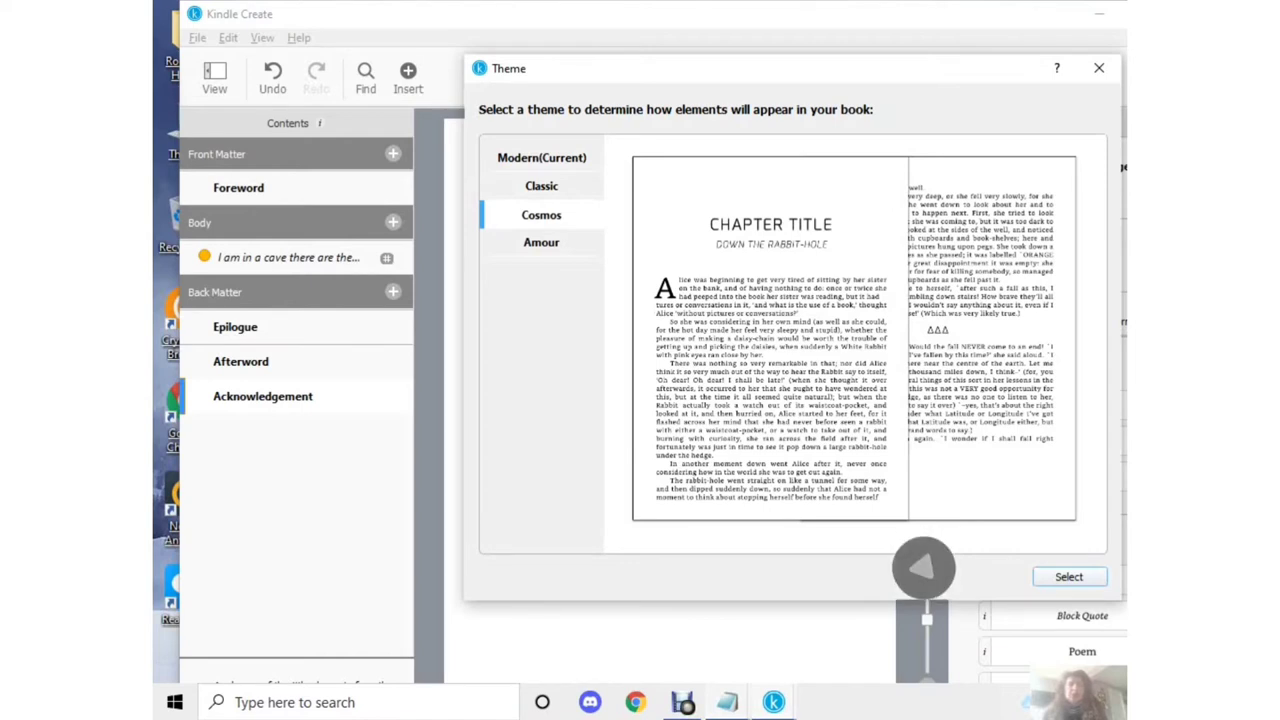
pyautogui.press('Down')
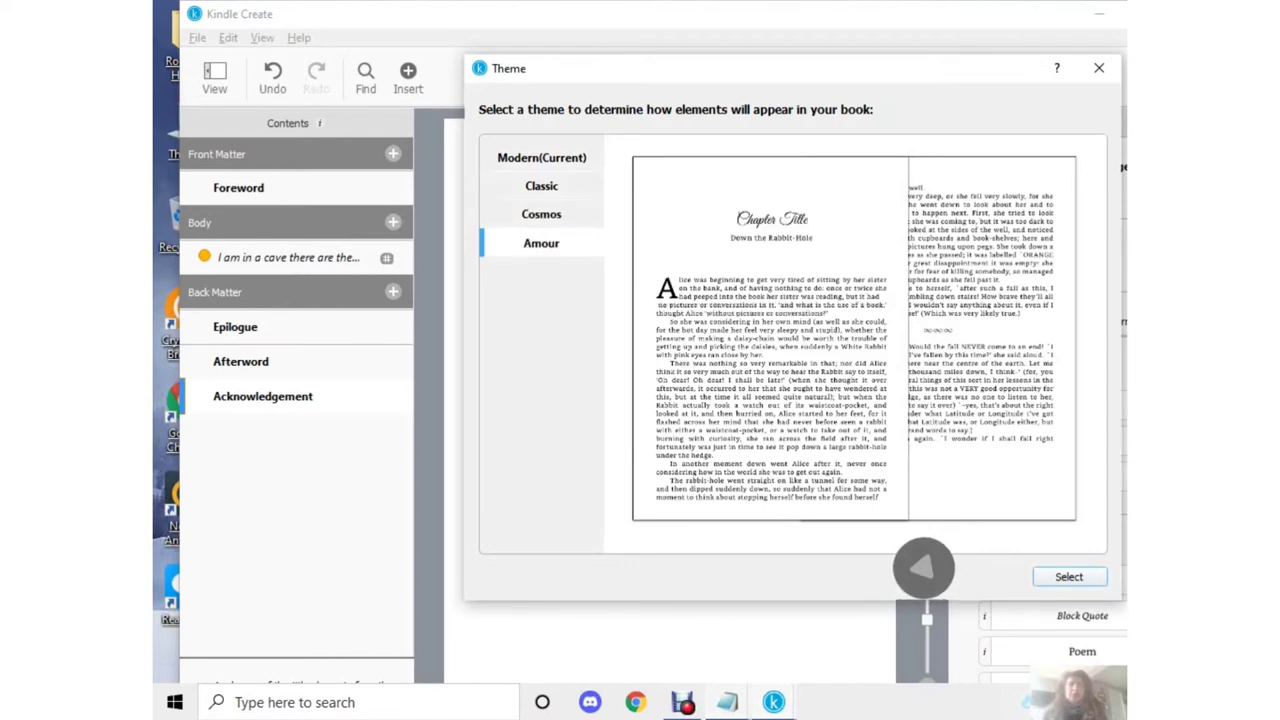
pyautogui.press('Up')
pyautogui.press('Up')
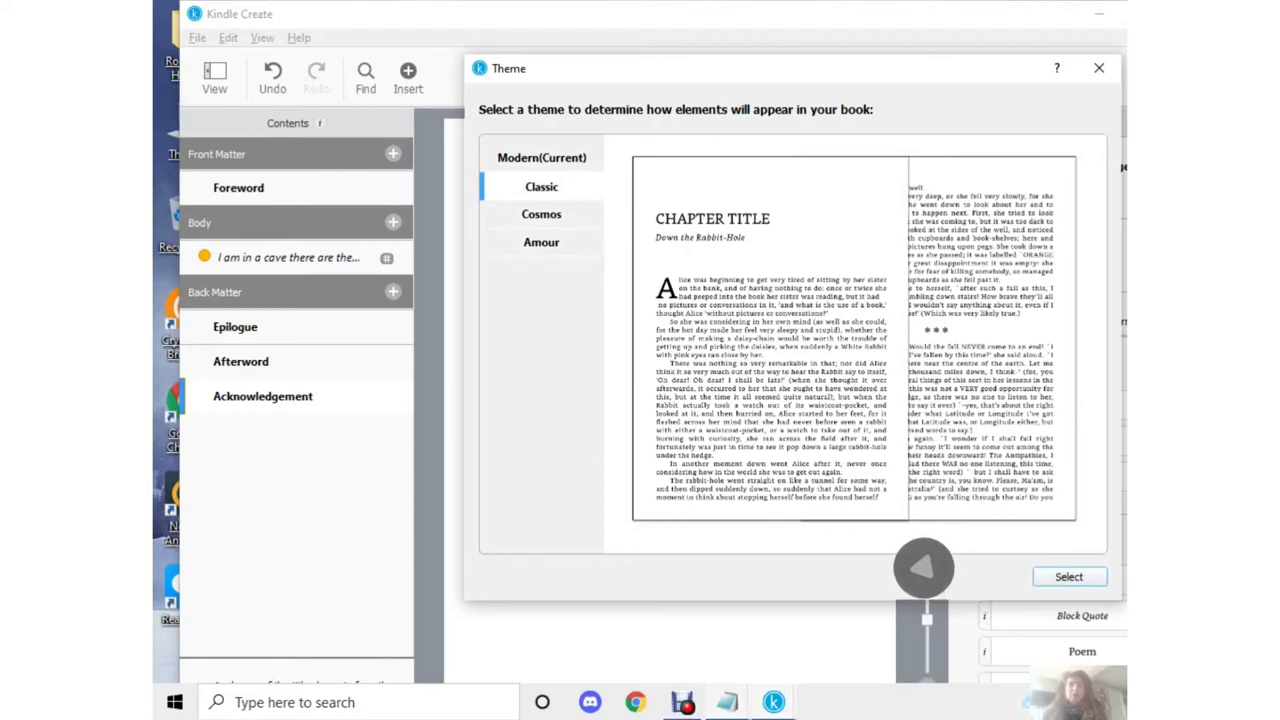
pyautogui.press('Return')
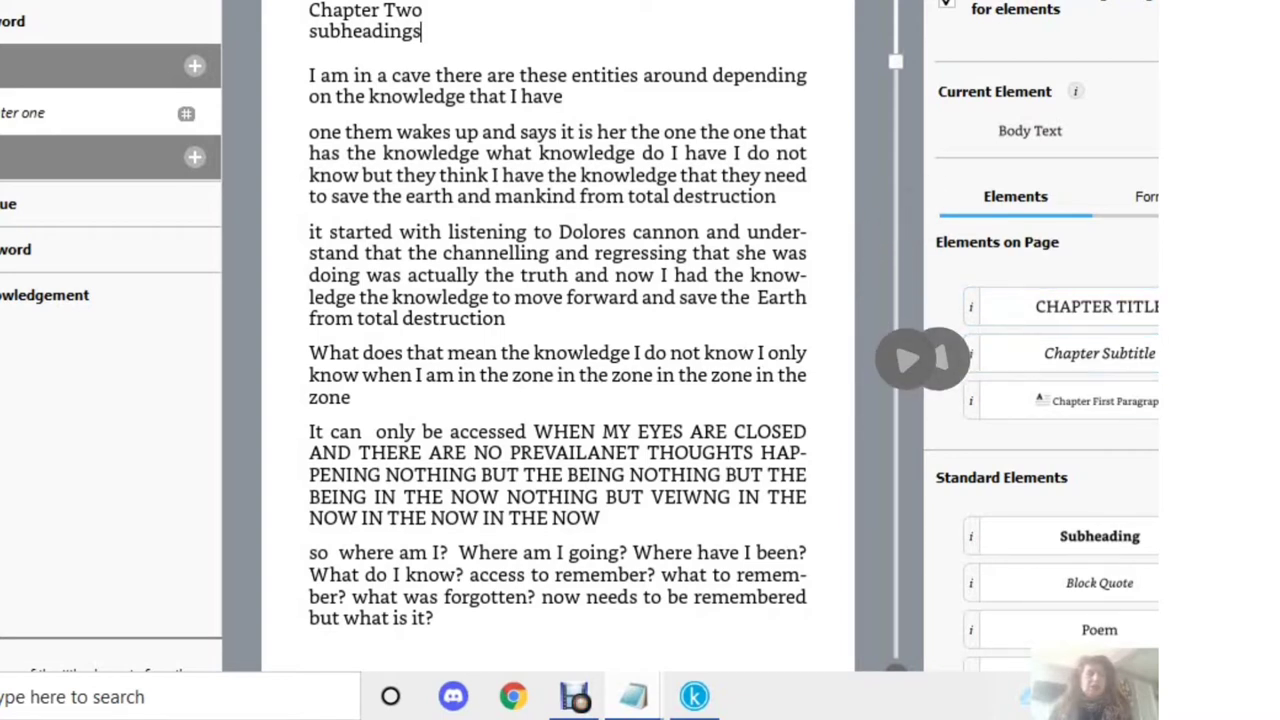
# Style the "Chapter one" line as Chapter Title and the "Chapter Two" line below it as Chapter Subtitle.
pyautogui.scroll(-1, 1060, 420)
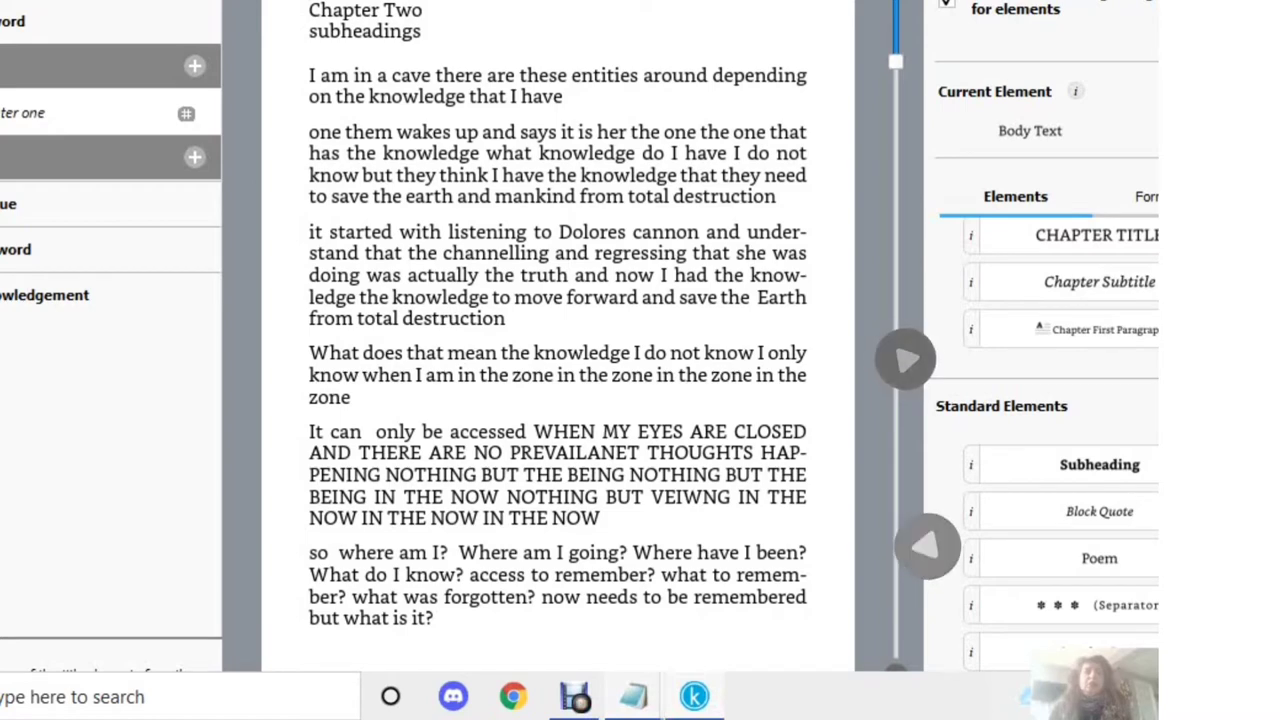
pyautogui.click(1097, 235)
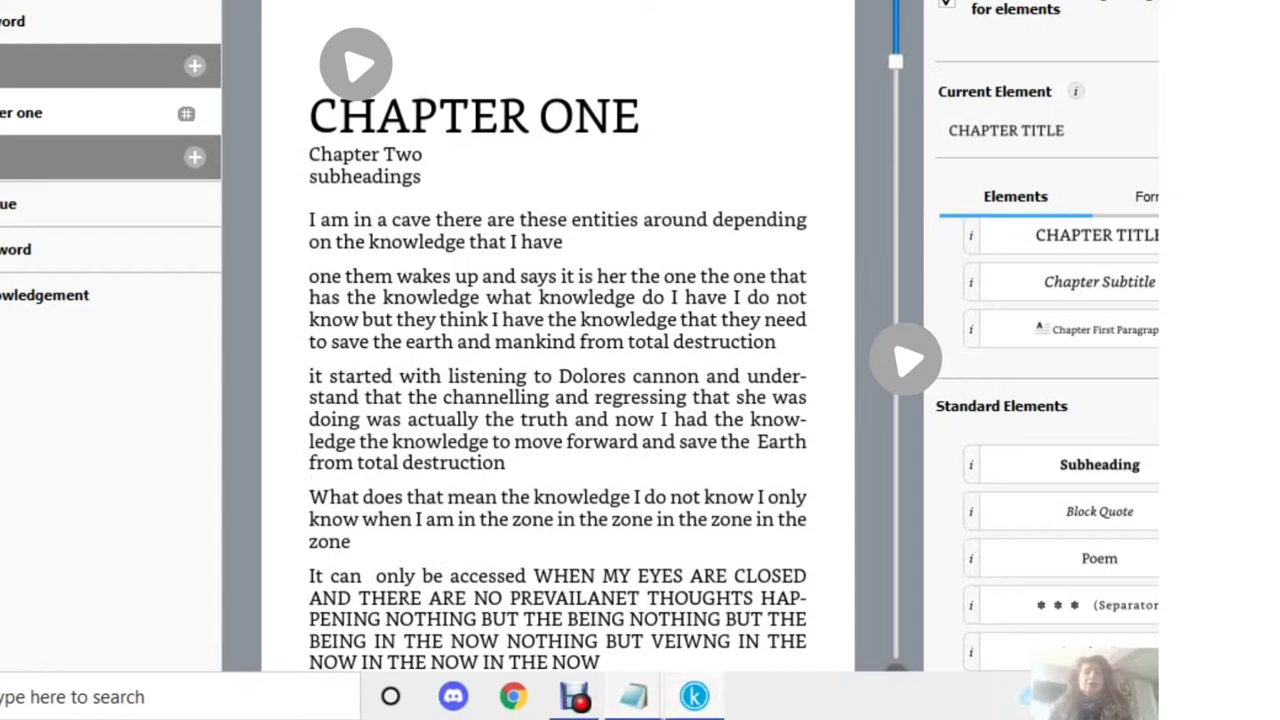
pyautogui.click(309, 154)
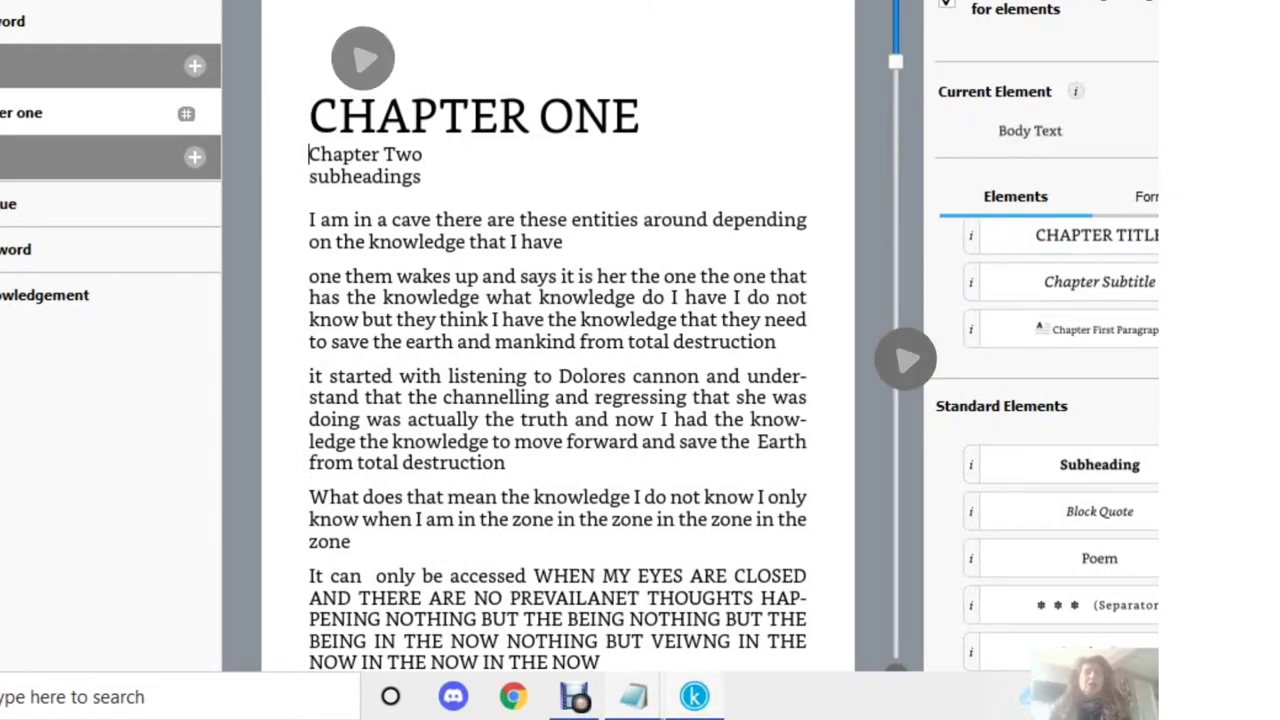
pyautogui.click(1099, 281)
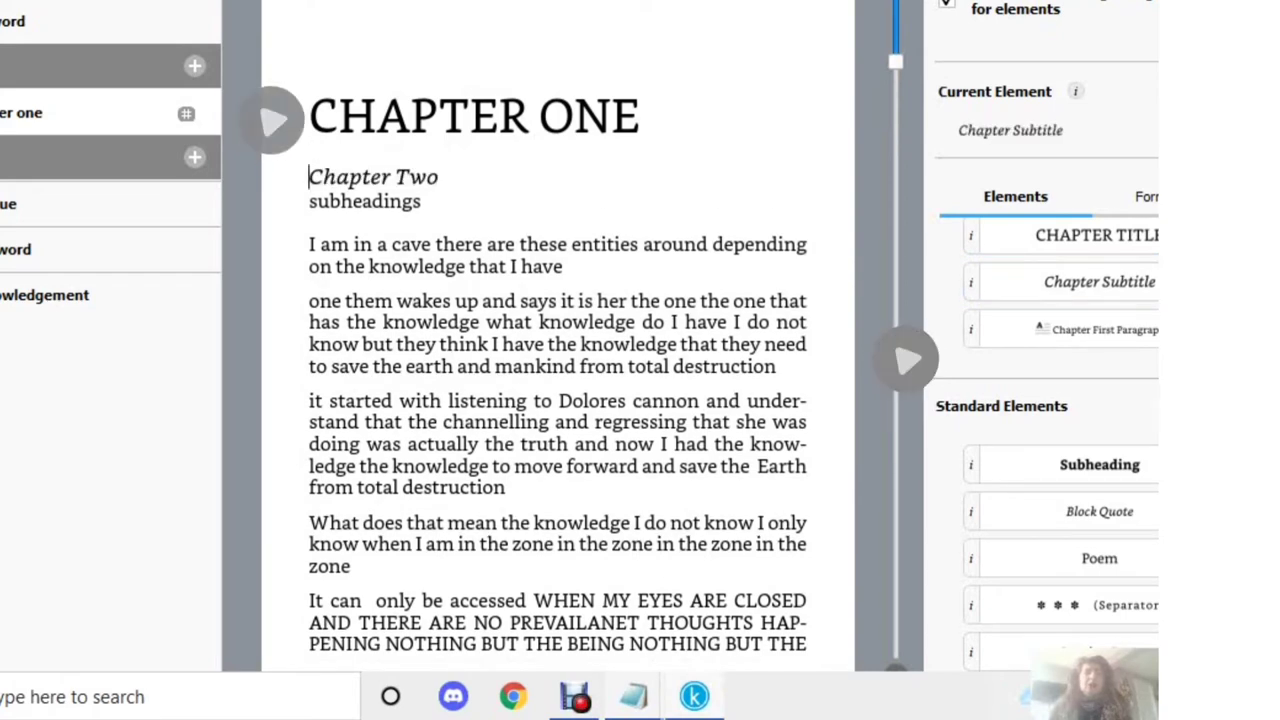
# Style the paragraph beginning "I am in a cave" as Chapter First Paragraph and save the project as New Book_KC on the Desktop.
pyautogui.click(309, 200)
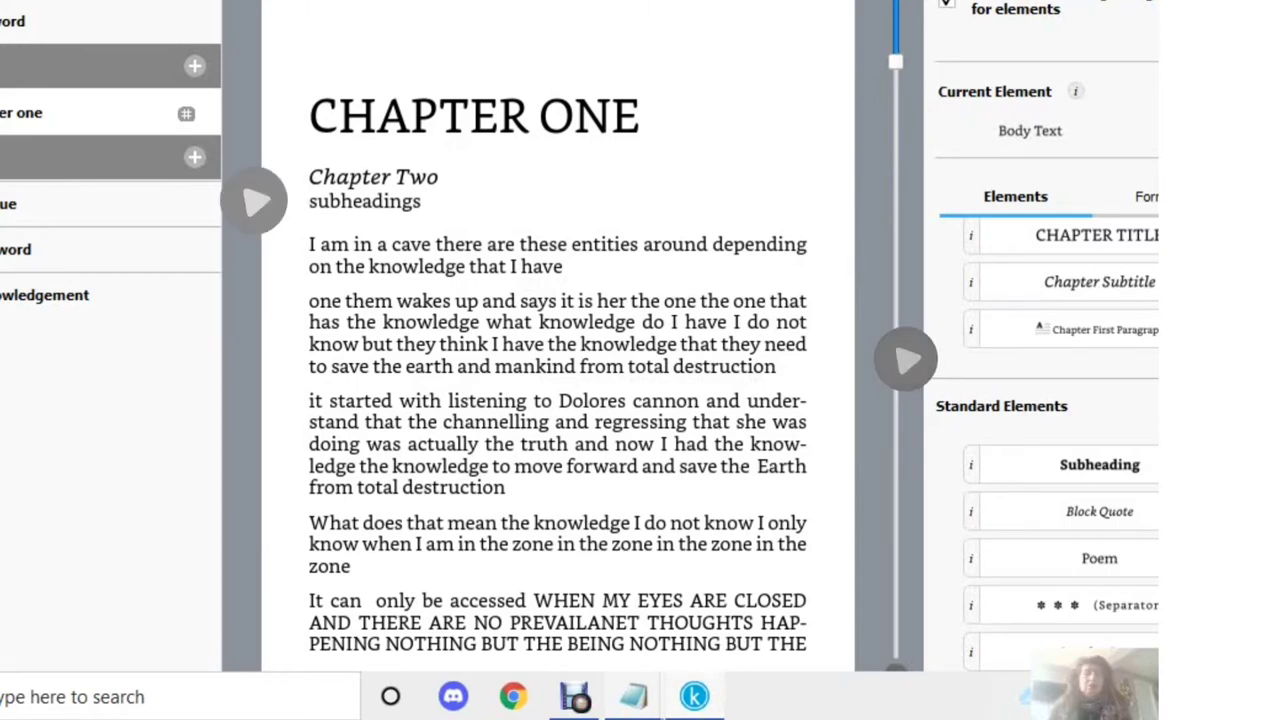
pyautogui.click(1100, 329)
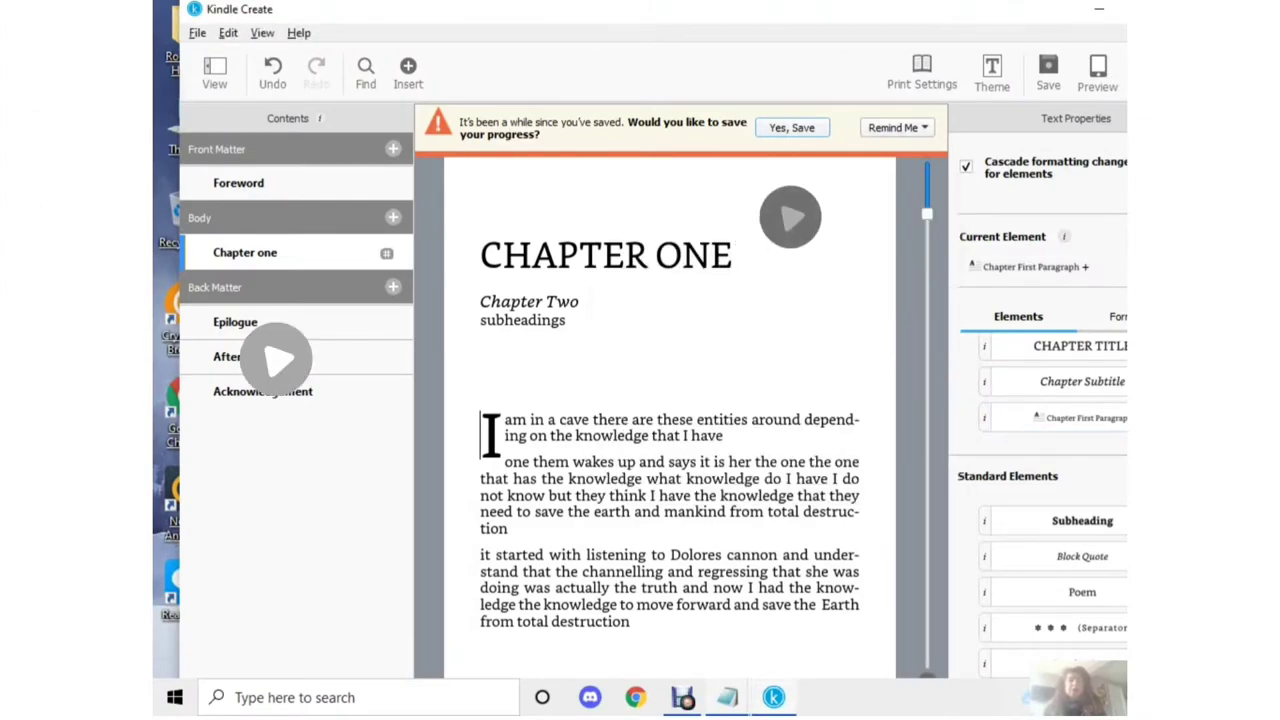
pyautogui.hotkey('ctrl', 's')
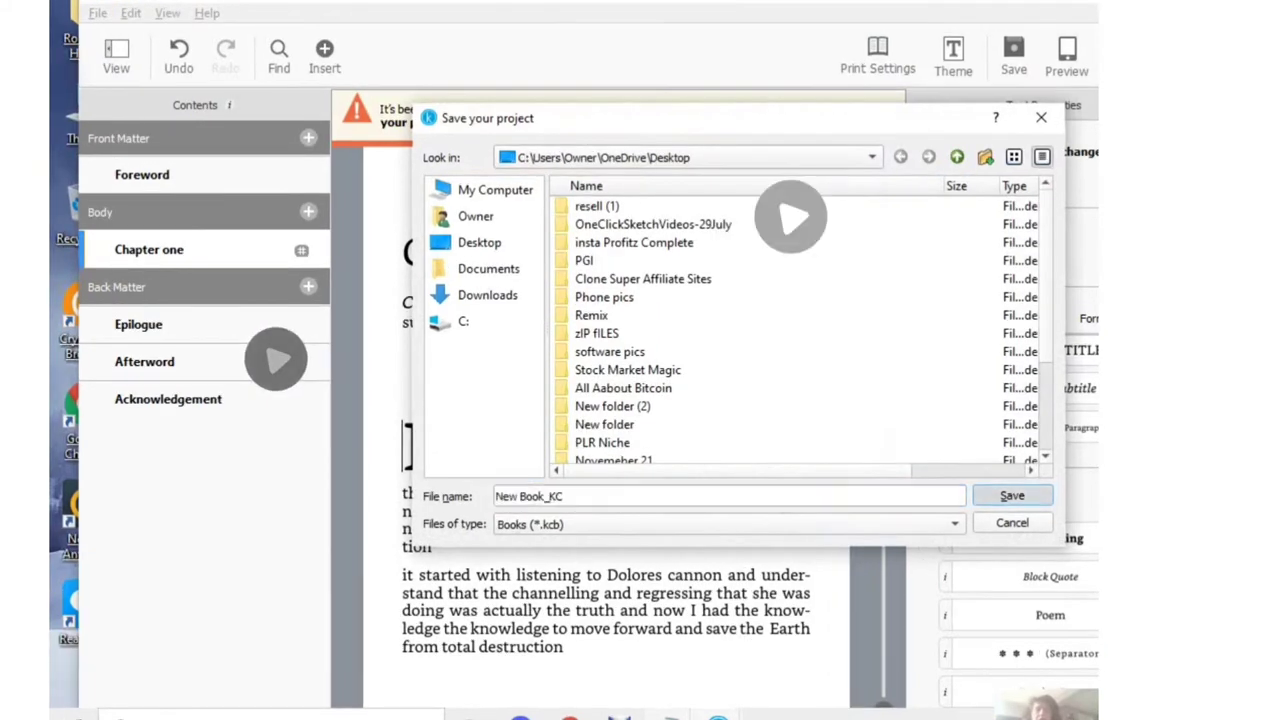
pyautogui.press('Return')
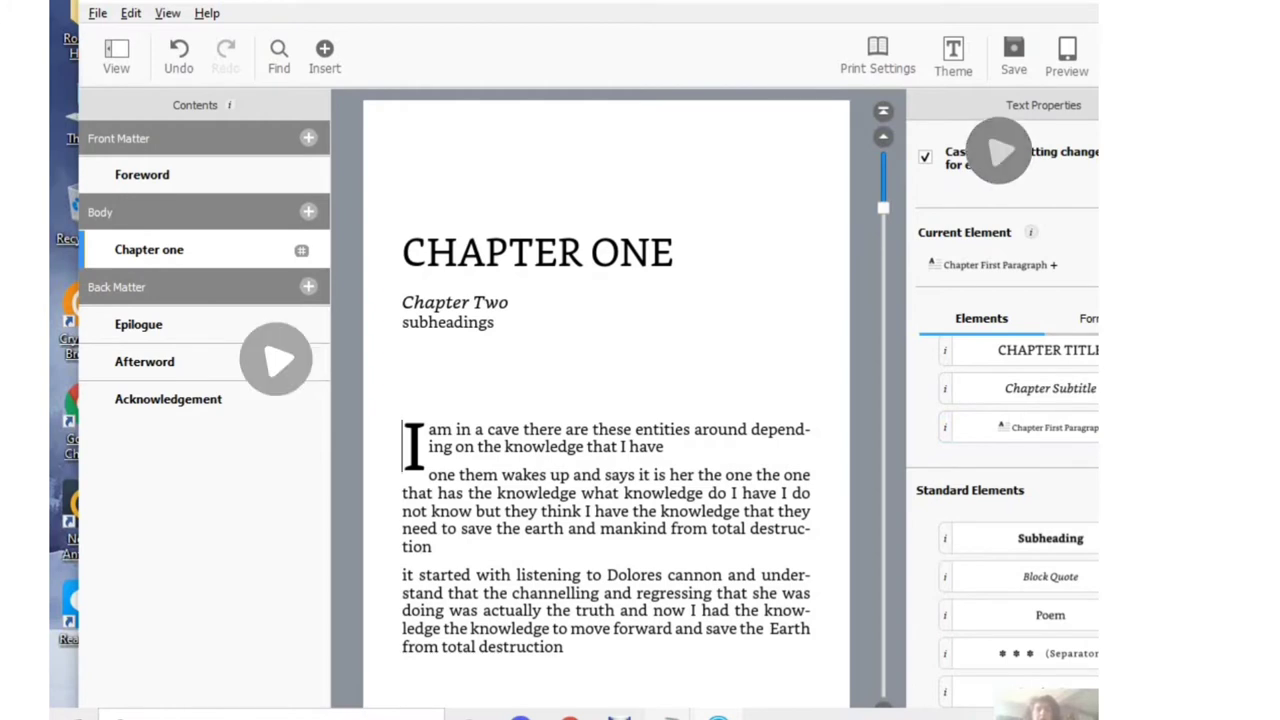
# Examine the font and paragraph formatting options for the chapter subtitle and the chapter title.
pyautogui.moveTo(402, 253); pyautogui.dragTo(672, 253)
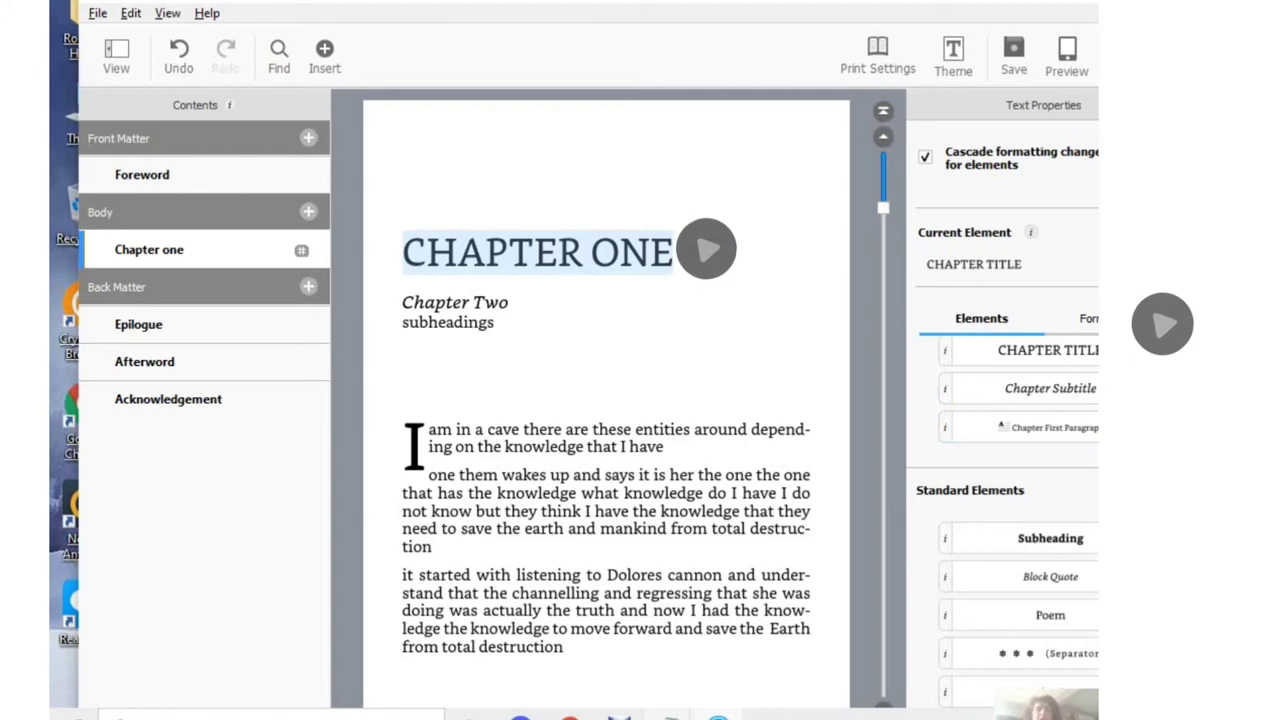
pyautogui.click(455, 302)
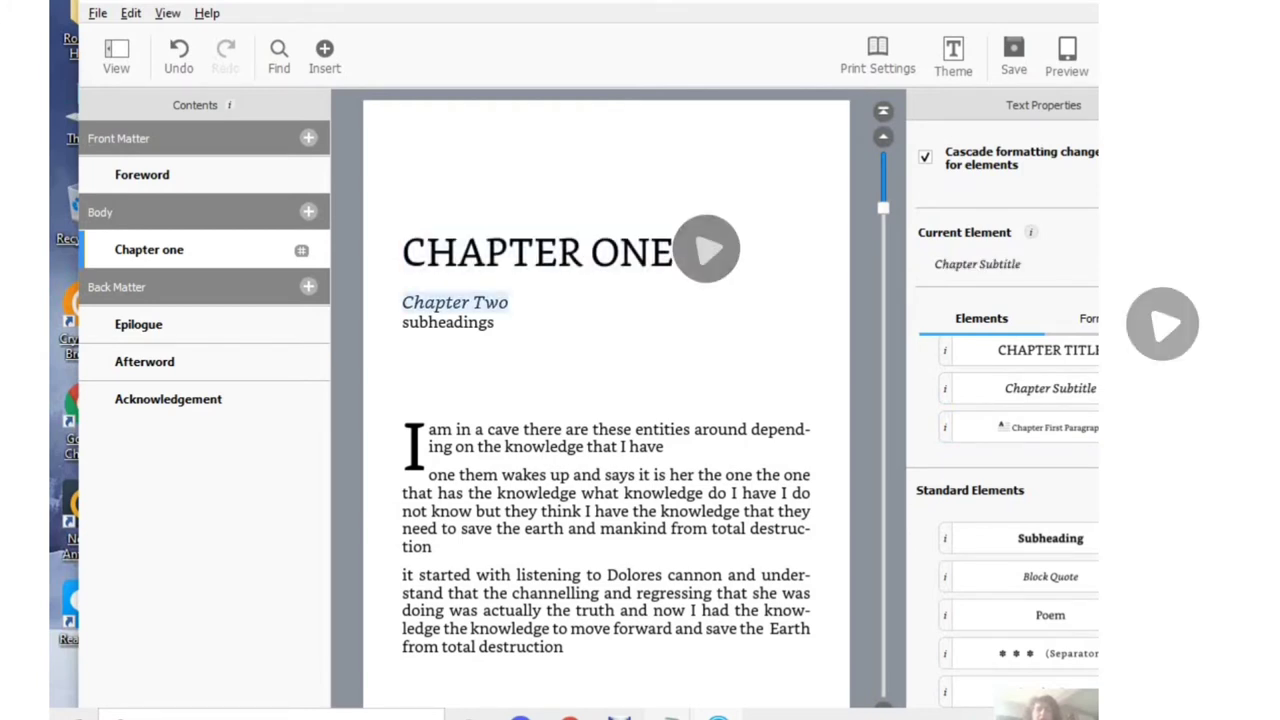
pyautogui.click(1086, 318)
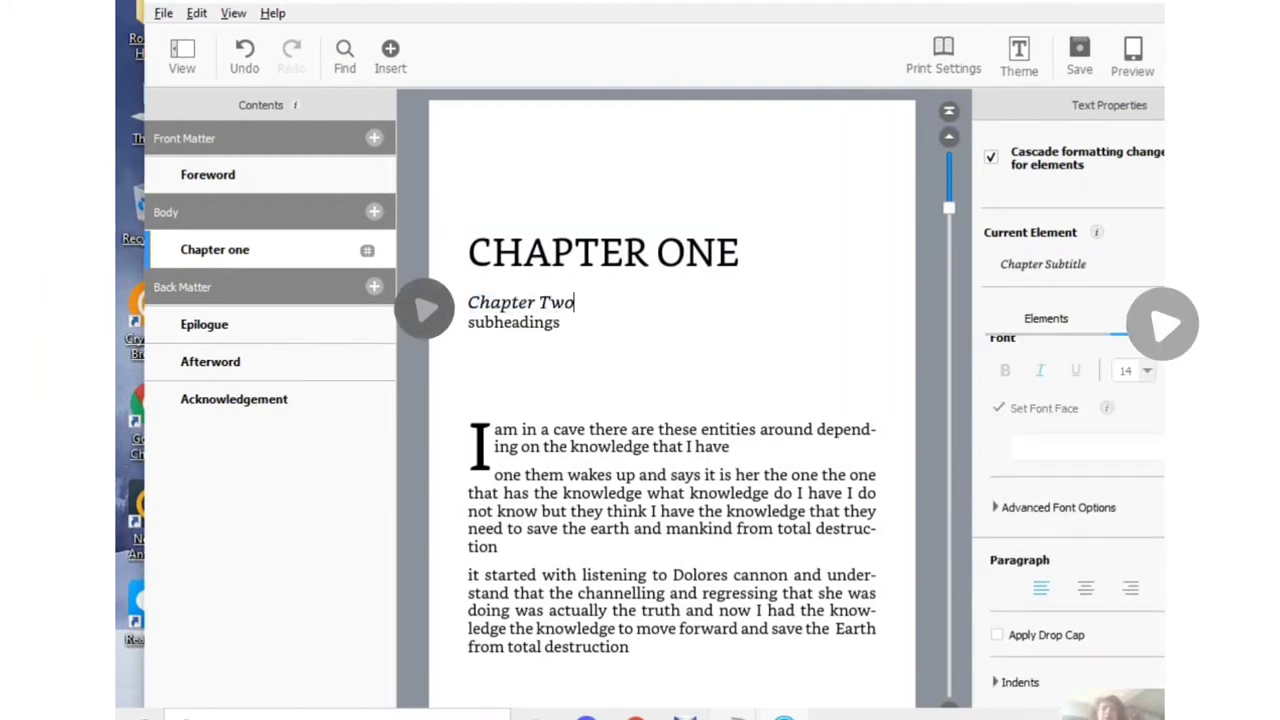
pyautogui.click(468, 252)
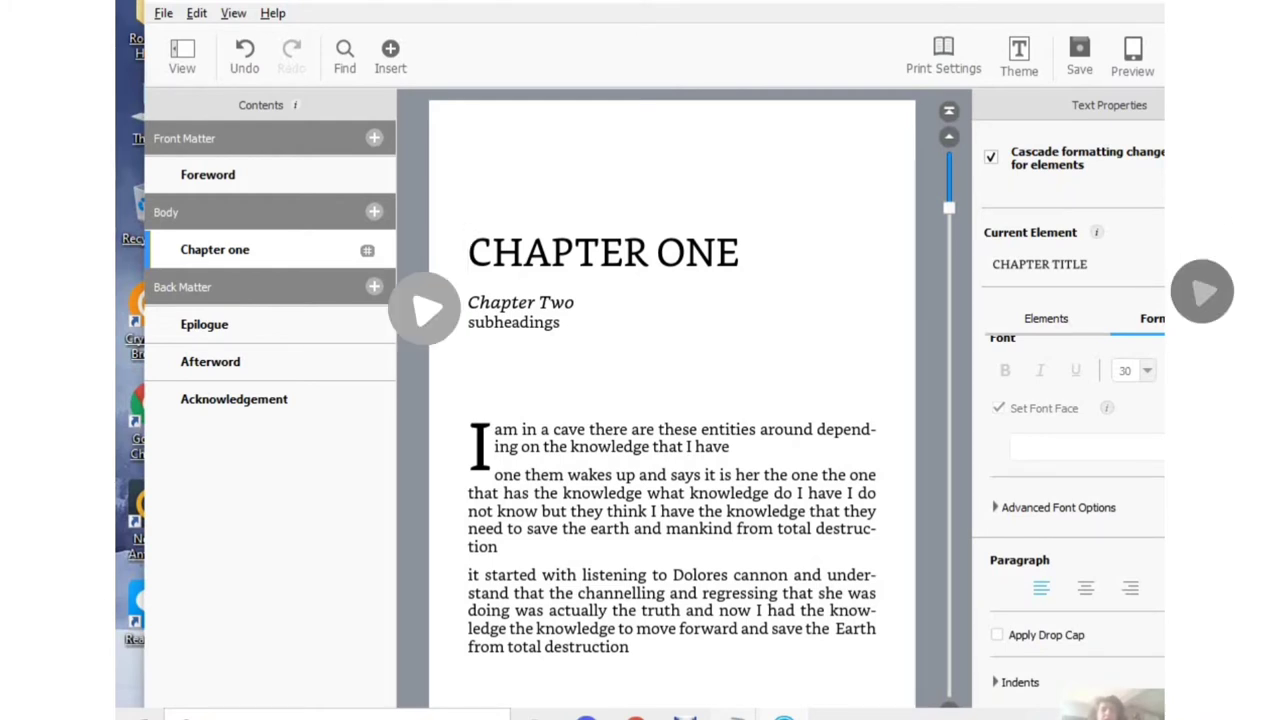
# Undo the Chapter Title styling on the chapter heading, restore it, and save the project.
pyautogui.hotkey('ctrl', 'z')
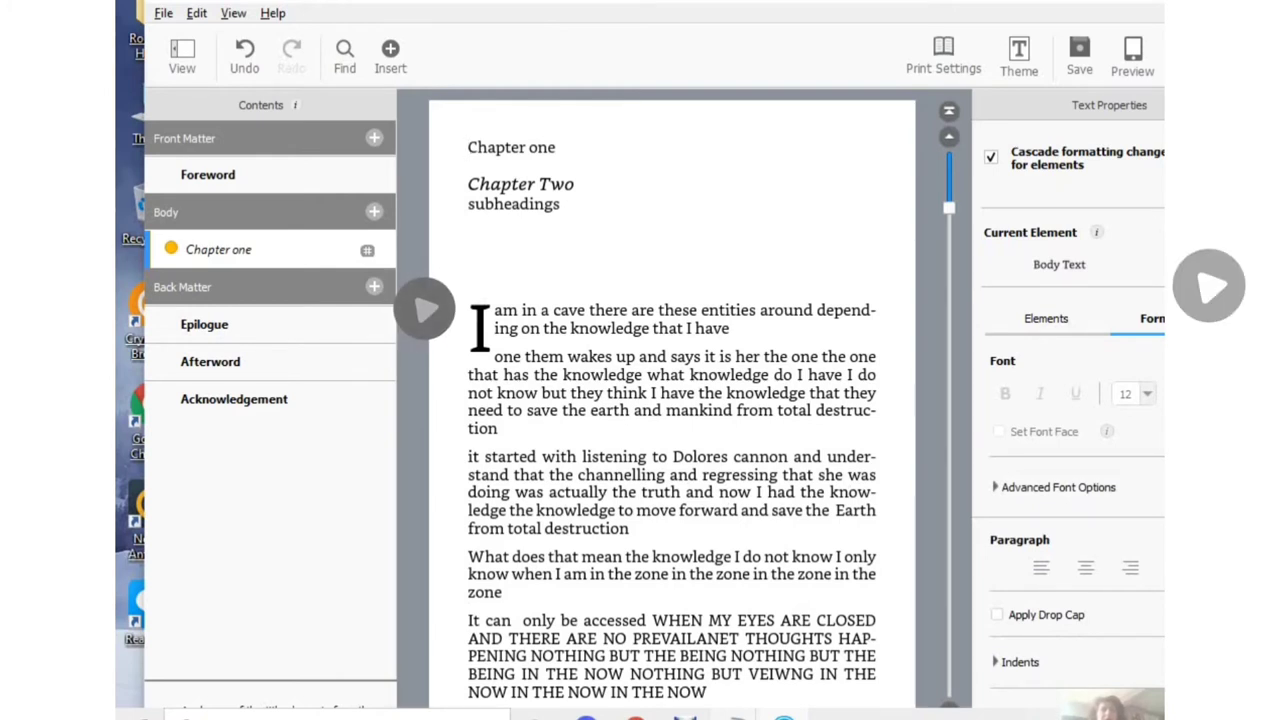
pyautogui.hotkey('ctrl', 'z')
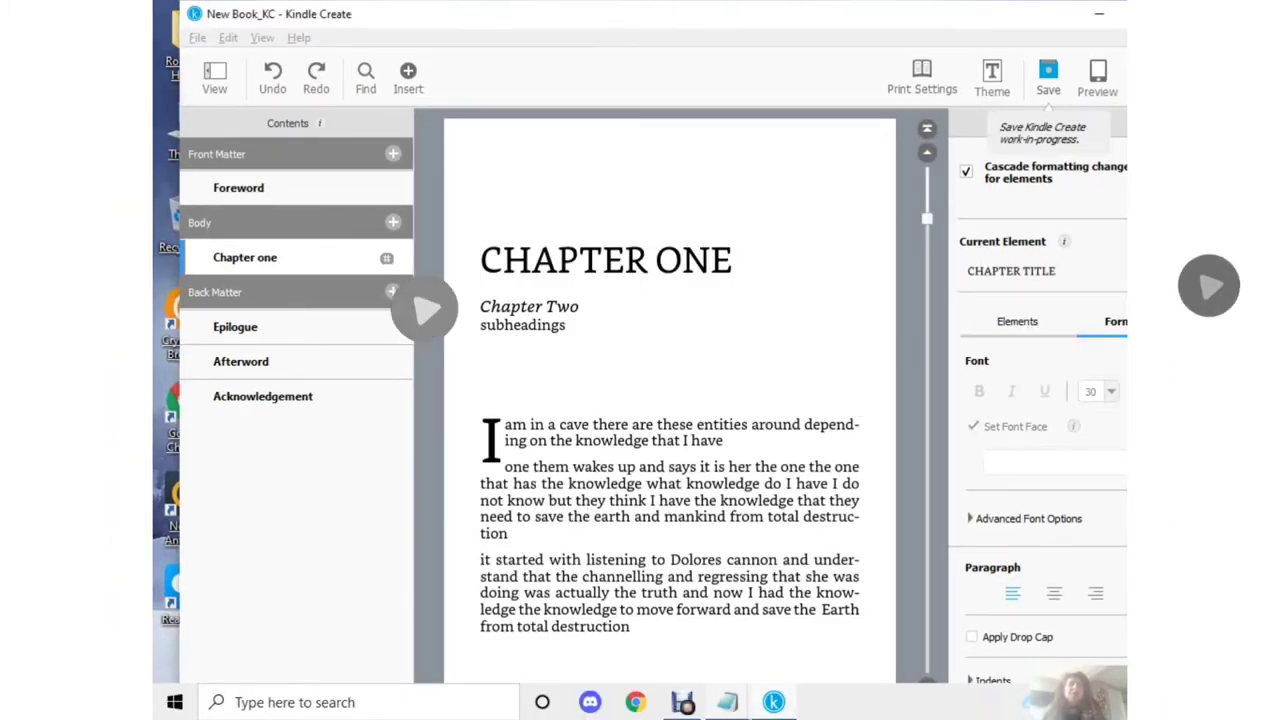
pyautogui.hotkey('ctrl', 's')
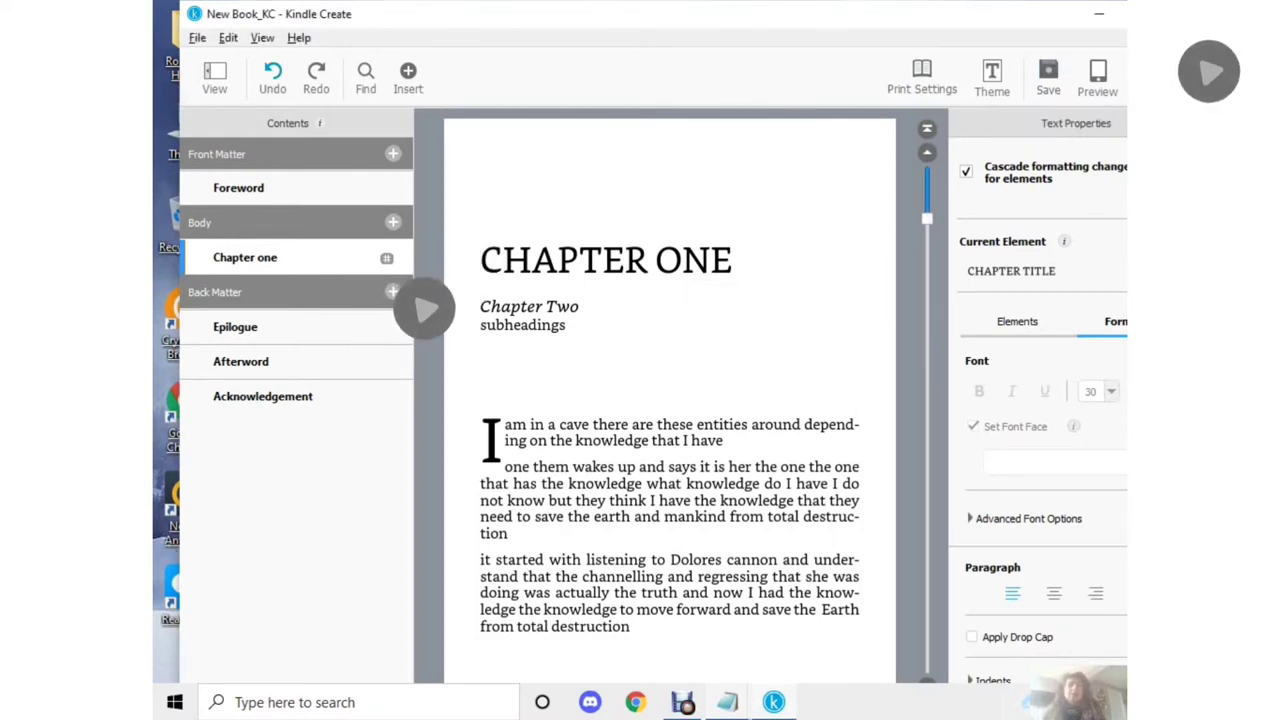
# Undo and restore the Chapter First Paragraph styling on the opening paragraph.
pyautogui.click(481, 440)
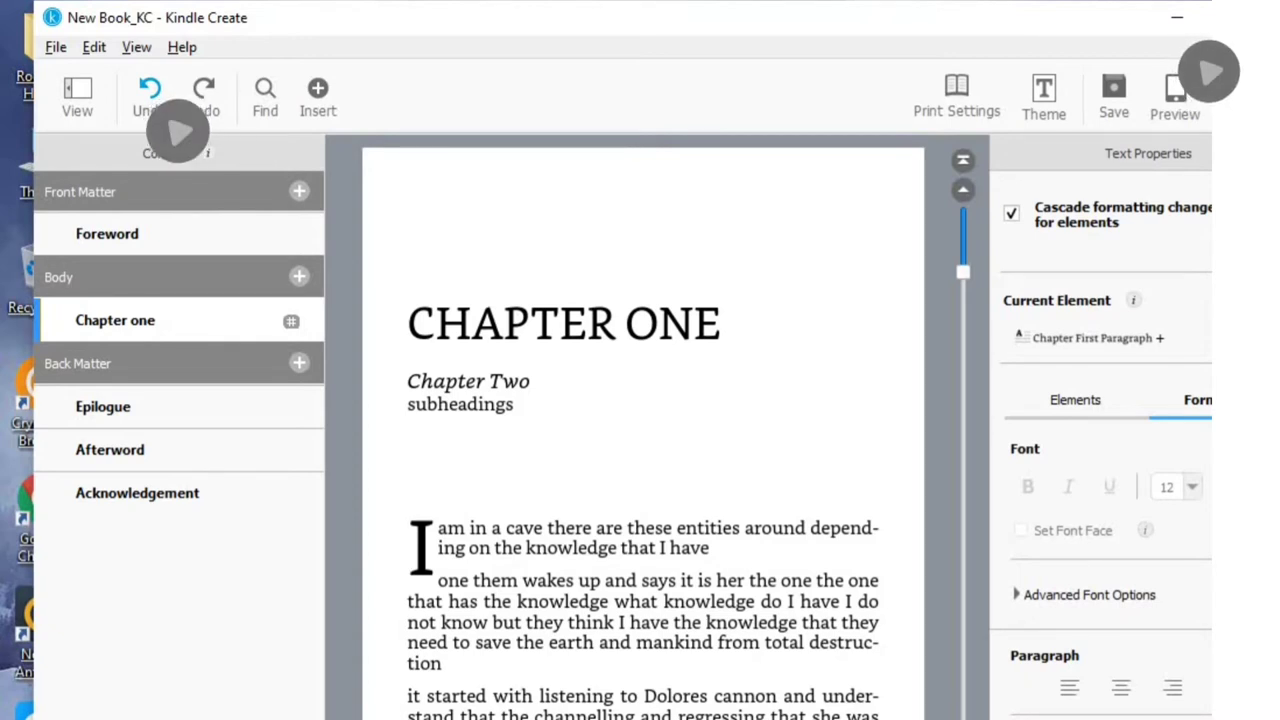
pyautogui.hotkey('ctrl', 'z')
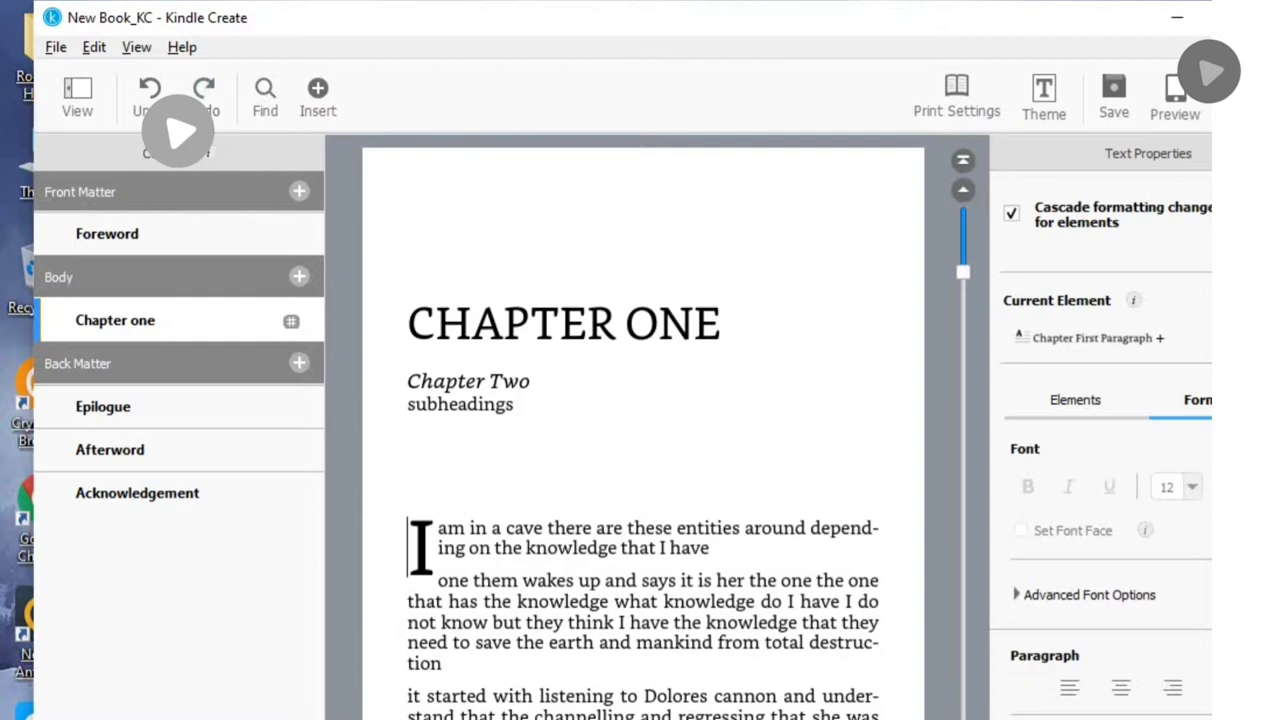
pyautogui.hotkey('ctrl', 'y')
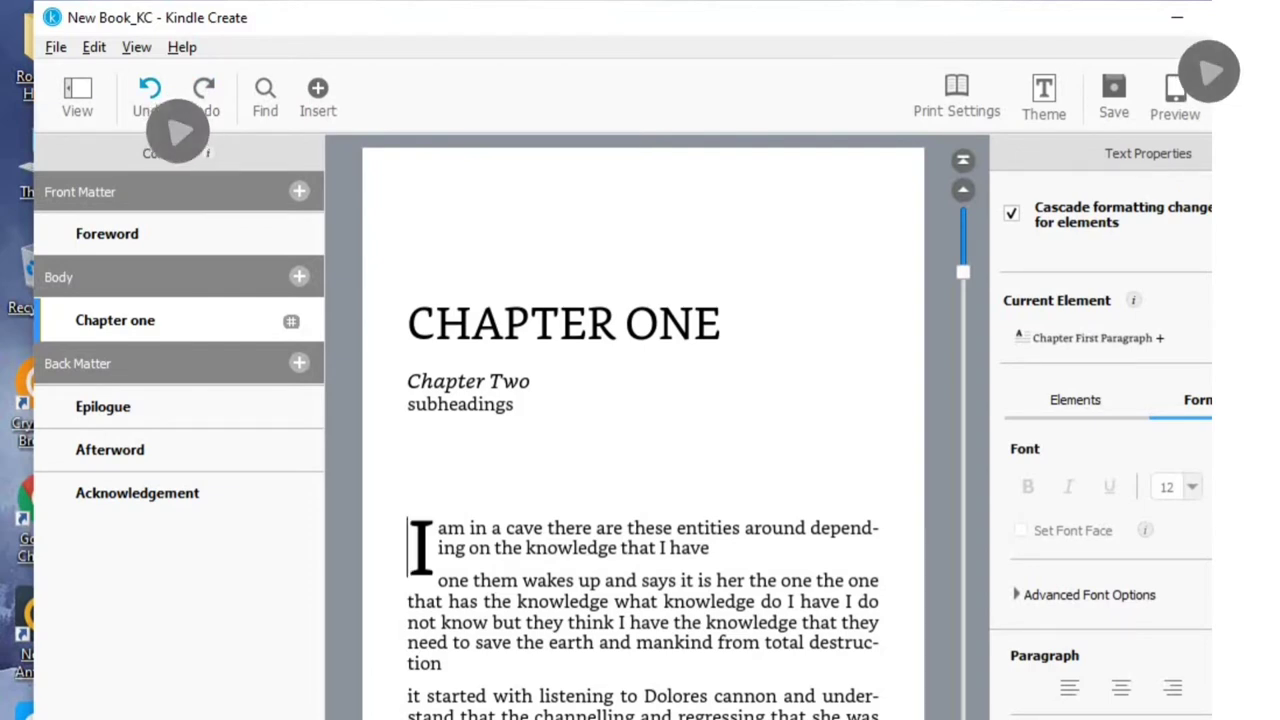
pyautogui.hotkey('ctrl', 'z')
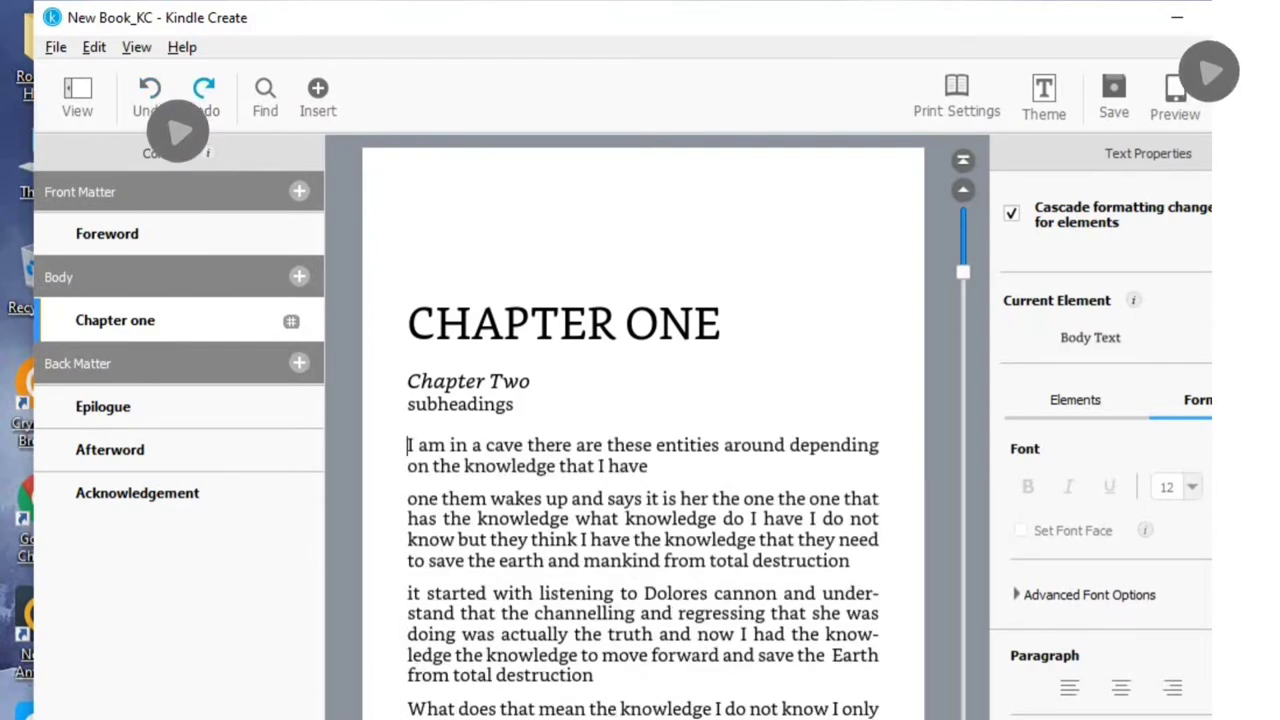
pyautogui.hotkey('ctrl', 'z')
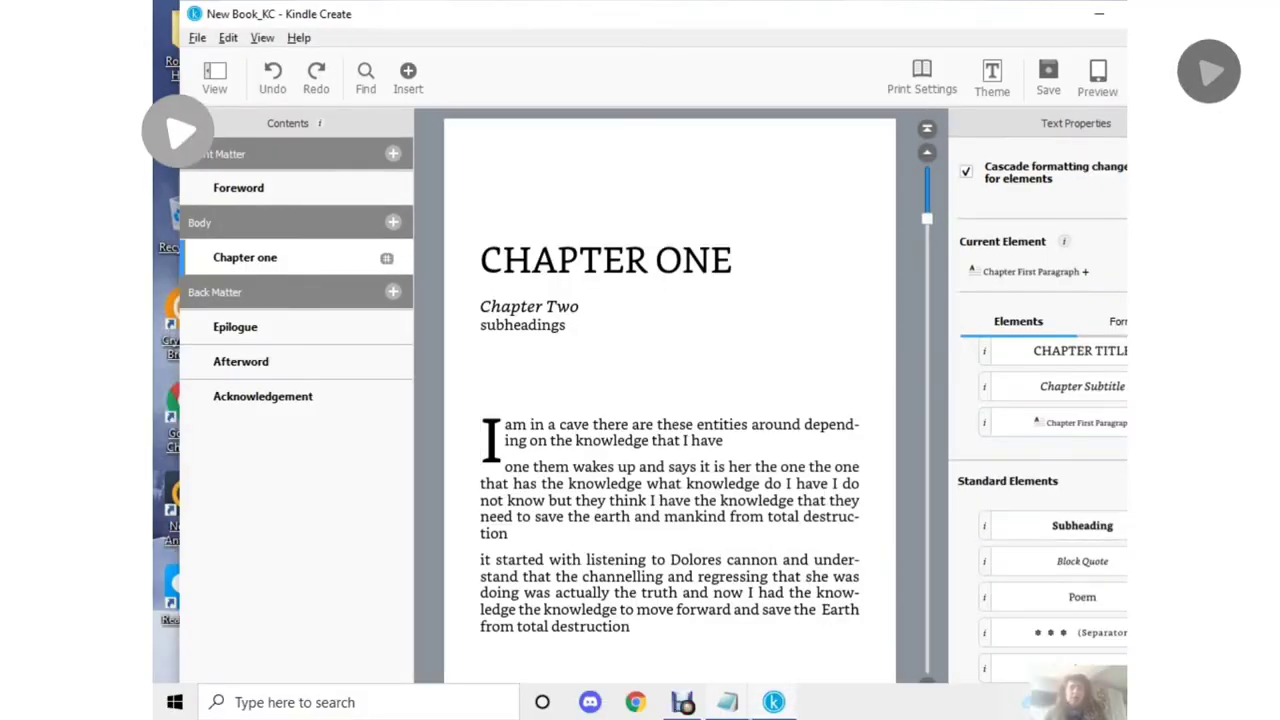
pyautogui.hotkey('ctrl', 'y')
# Try the Subheading style on the paragraph beginning "one them wakes up" and restyle it as Block Quote.
pyautogui.moveTo(480, 481); pyautogui.dragTo(684, 587)
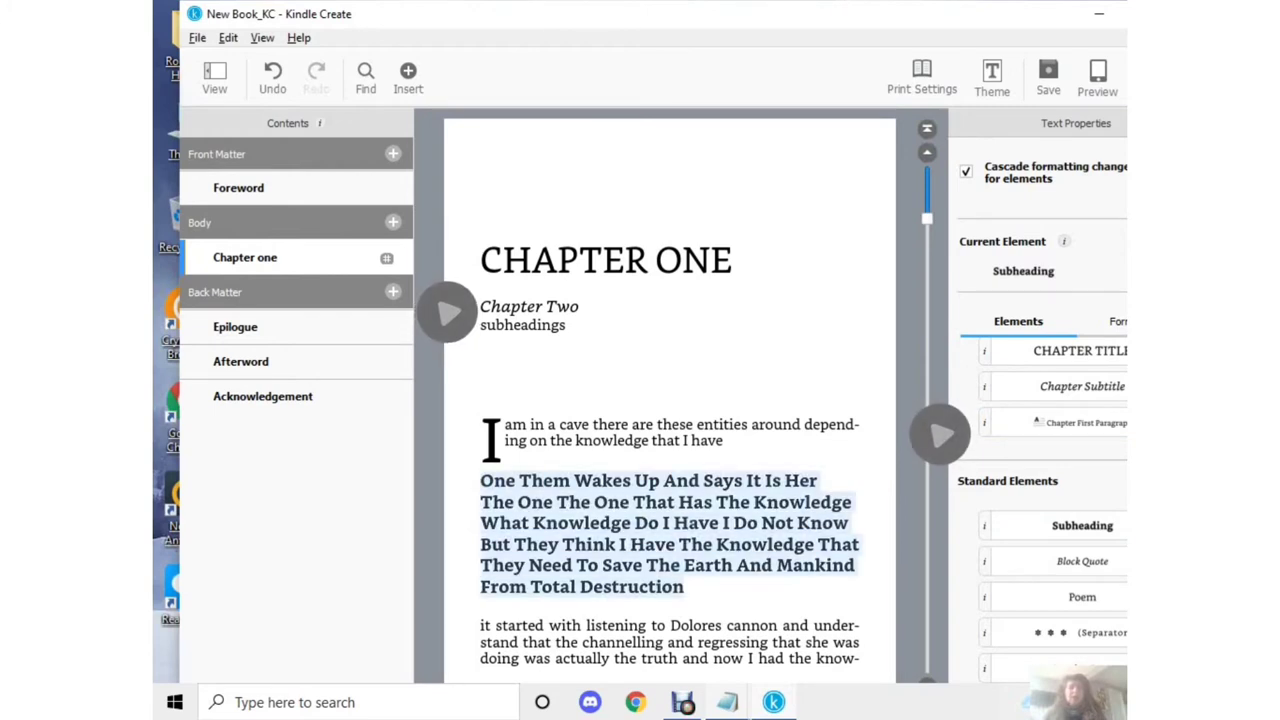
pyautogui.click(1081, 525)
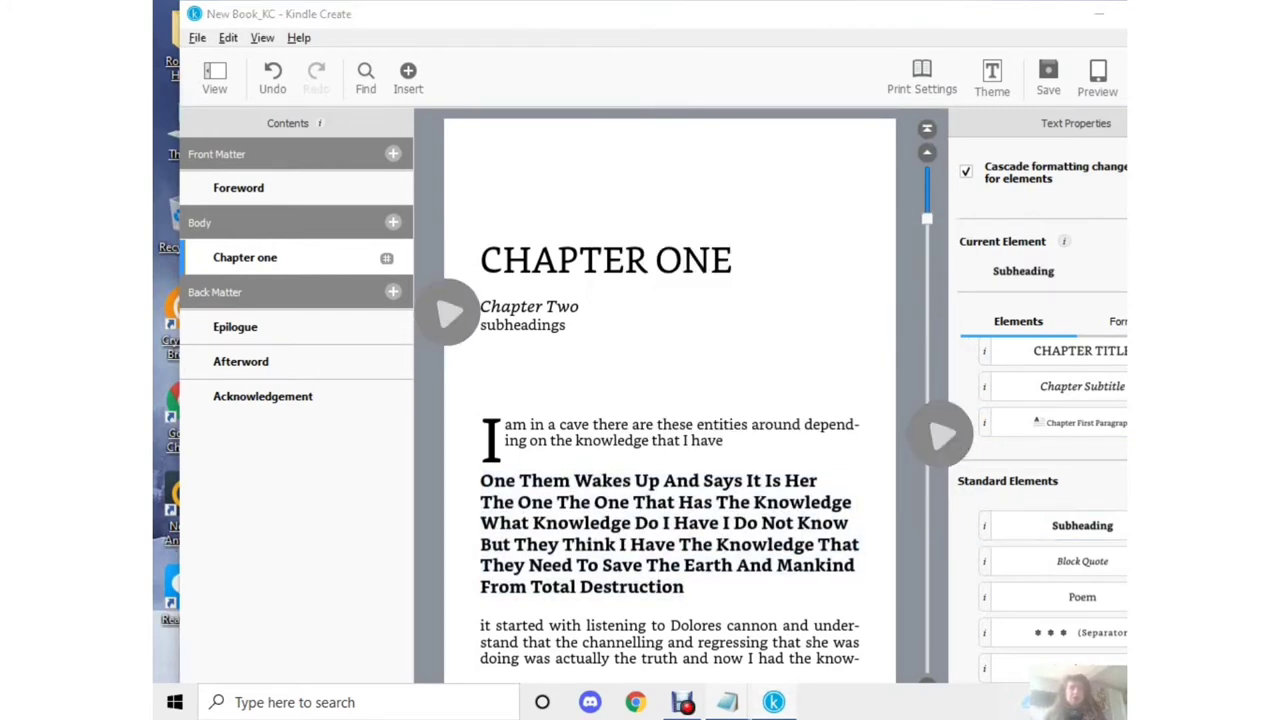
pyautogui.moveTo(481, 480); pyautogui.dragTo(684, 587)
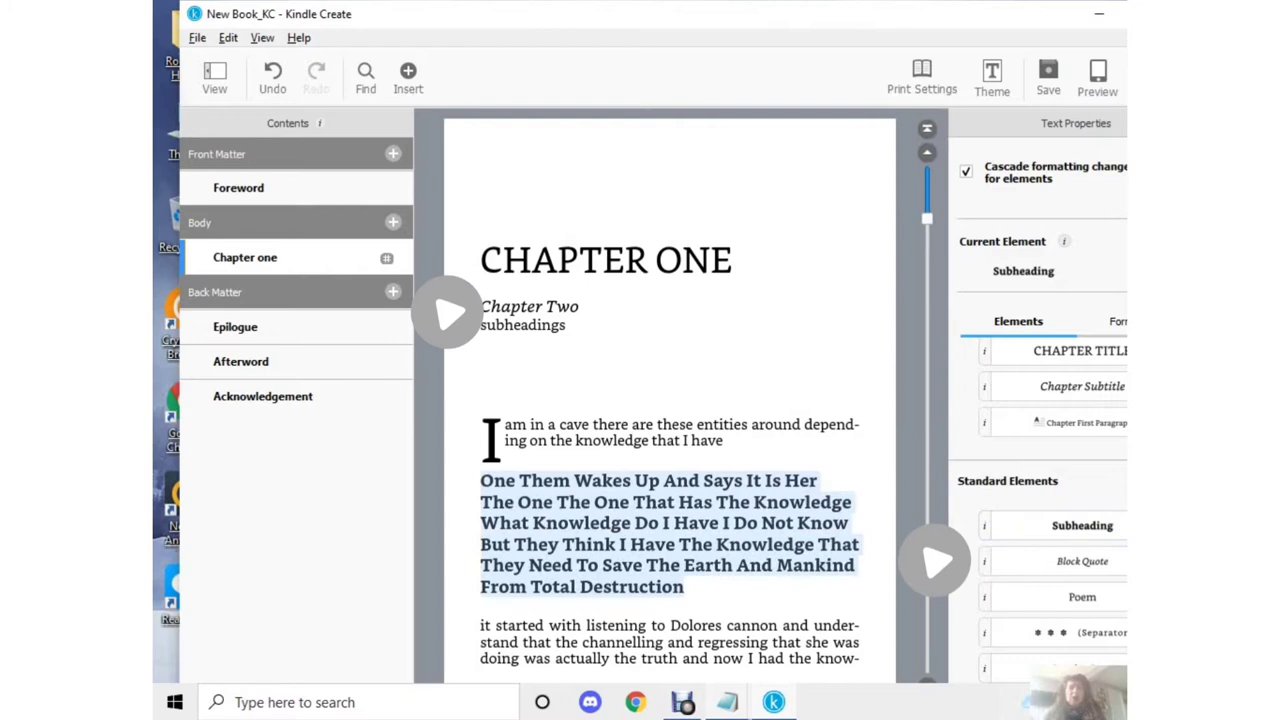
pyautogui.click(1082, 561)
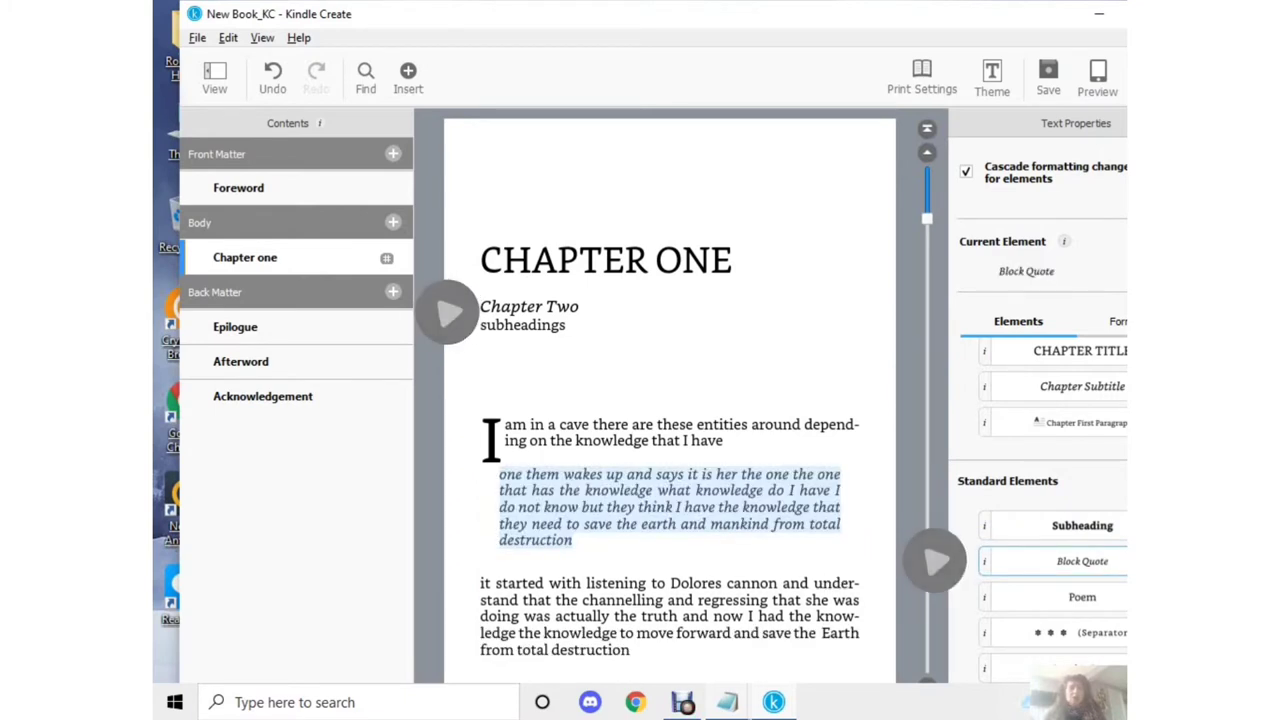
# Try the Poem style on the paragraph beginning "one them wakes up" and replace it with a Separator.
pyautogui.click(499, 507)
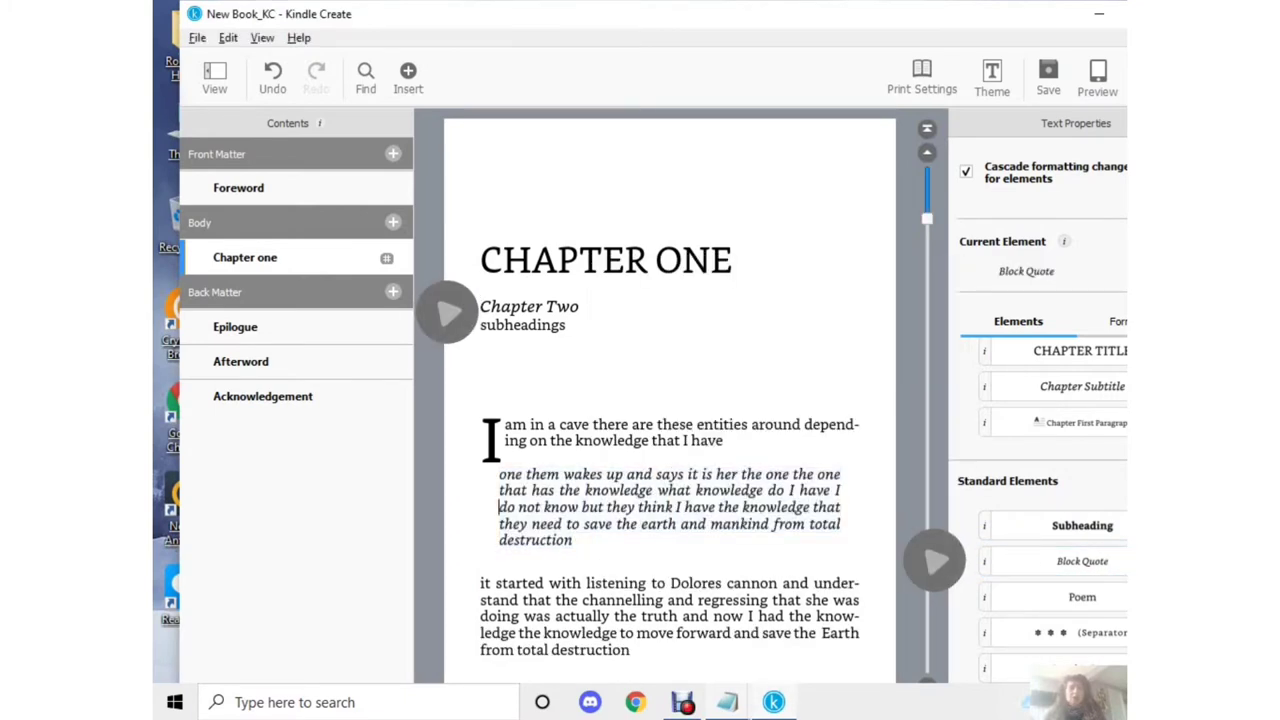
pyautogui.moveTo(499, 490); pyautogui.dragTo(840, 491)
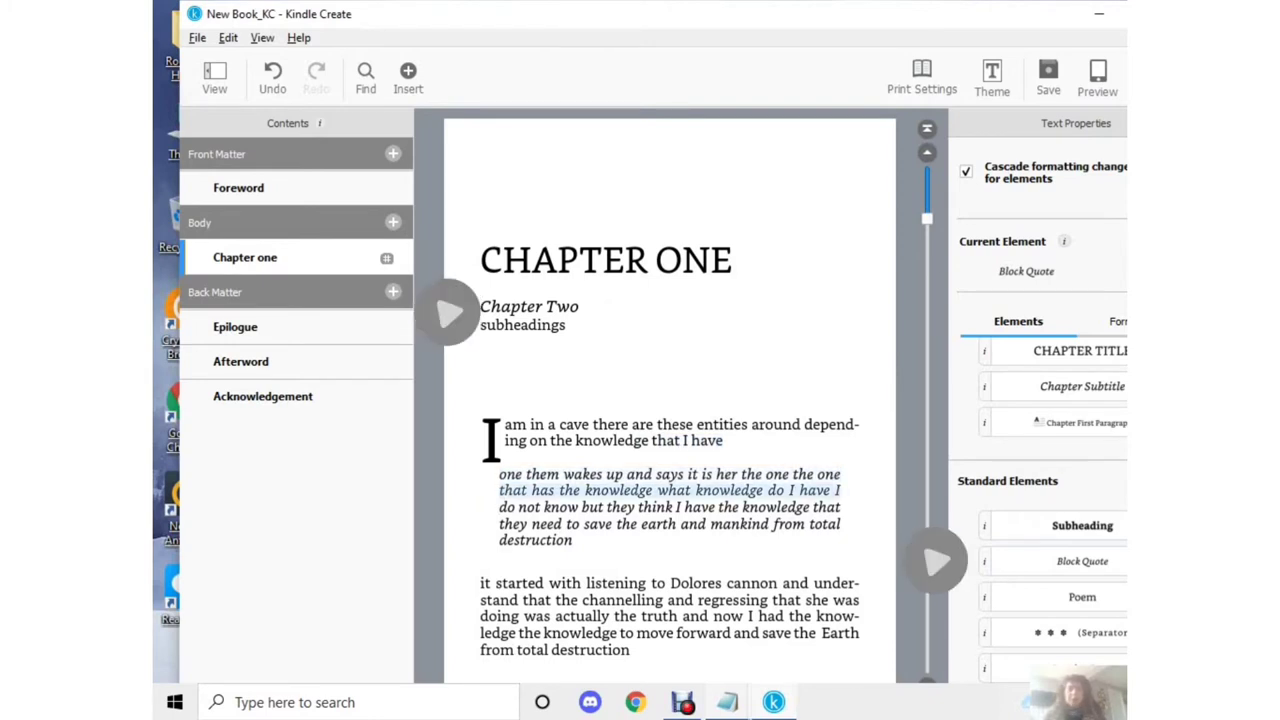
pyautogui.moveTo(499, 474); pyautogui.dragTo(572, 540)
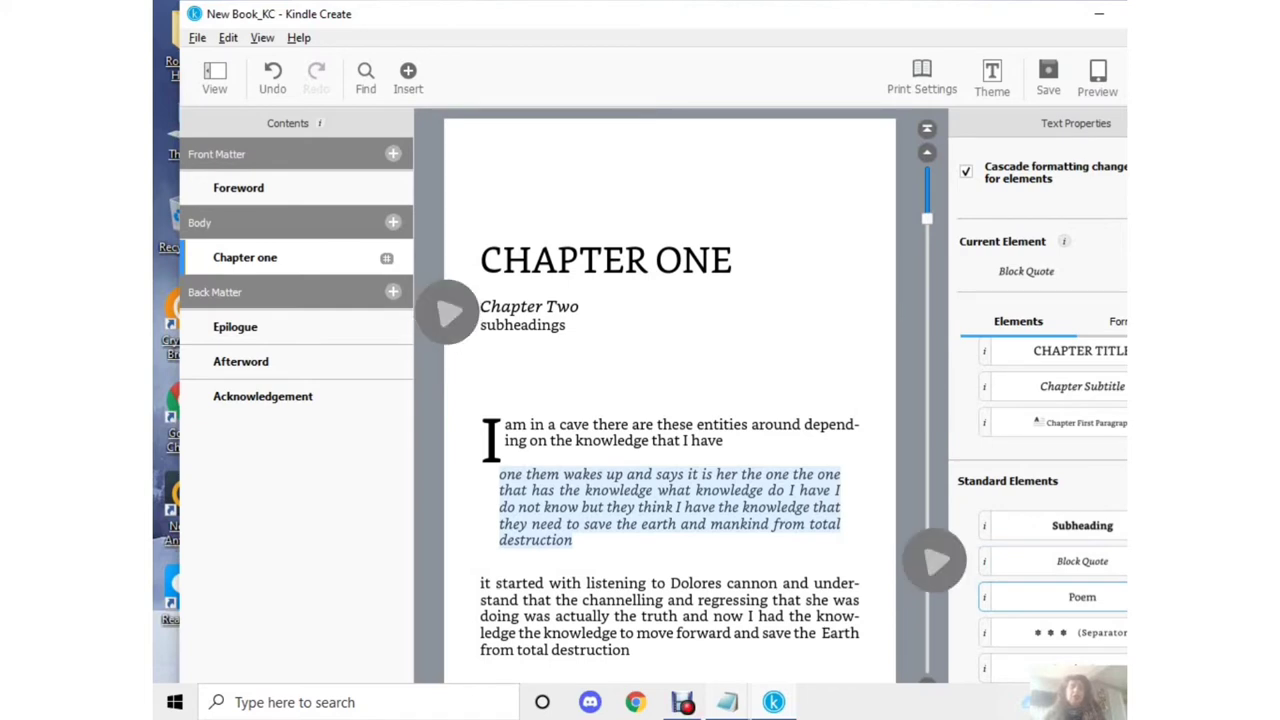
pyautogui.click(1082, 597)
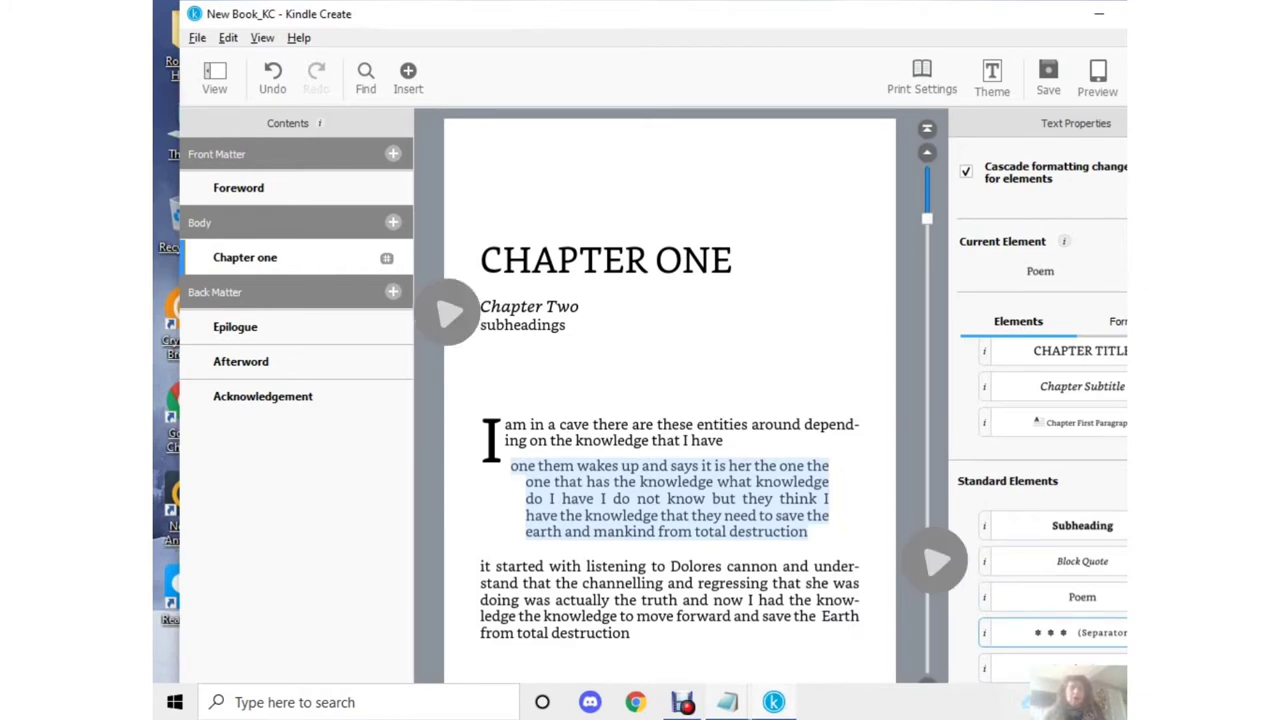
pyautogui.click(1080, 632)
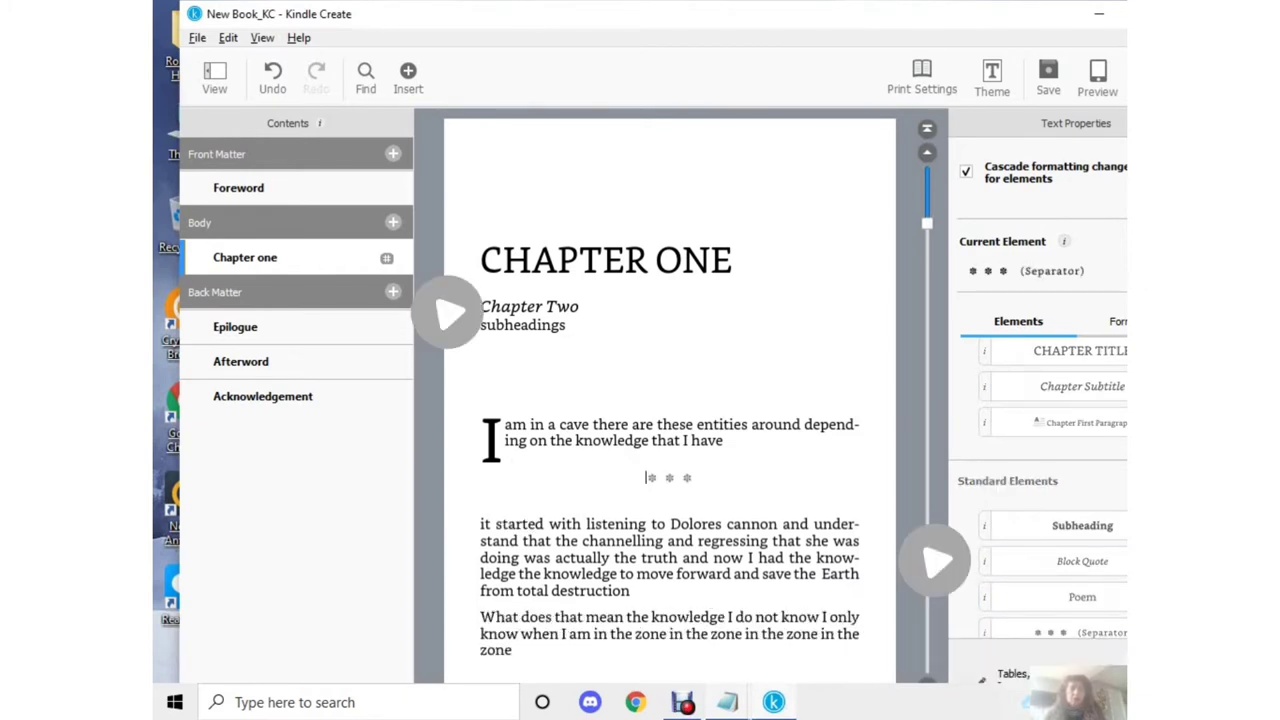
# Style the paragraph beginning "it started with listening" as Opening Quote.
pyautogui.moveTo(480, 524); pyautogui.dragTo(858, 574)
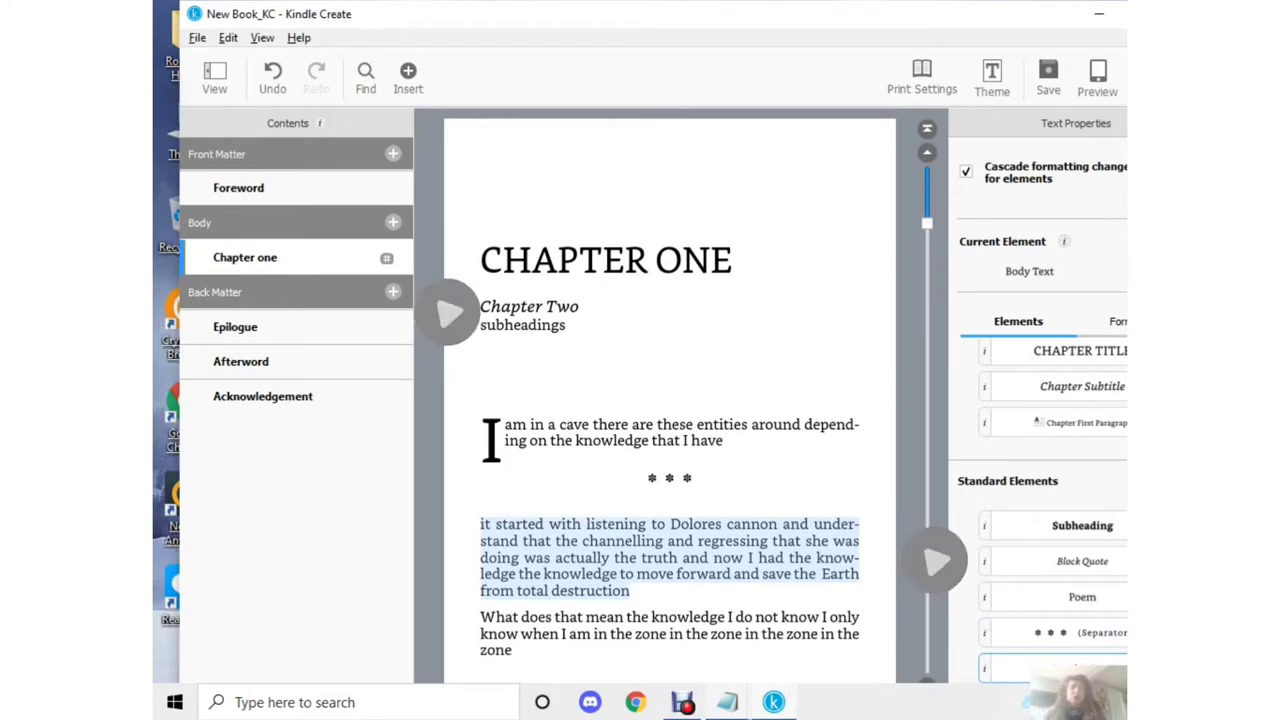
pyautogui.click(1050, 668)
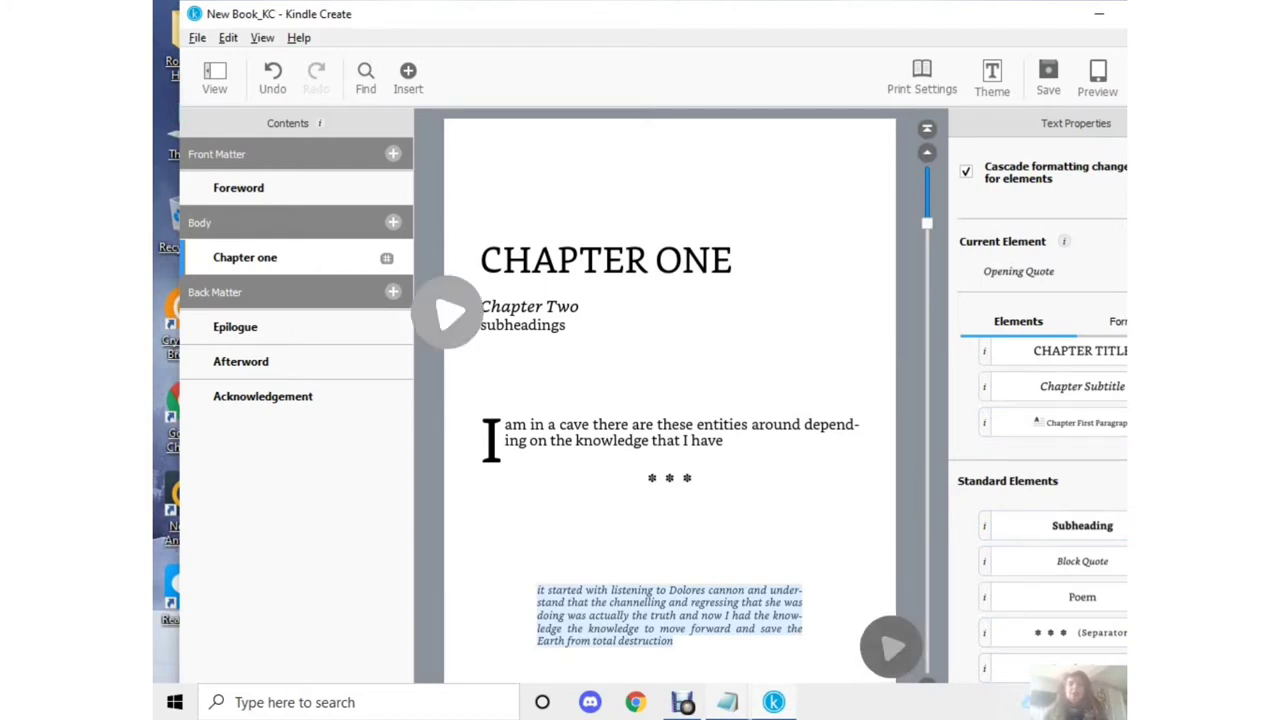
# Check the element style of the chapter title, opening paragraph and opening quote, and examine the font and paragraph formatting options.
pyautogui.click(481, 260)
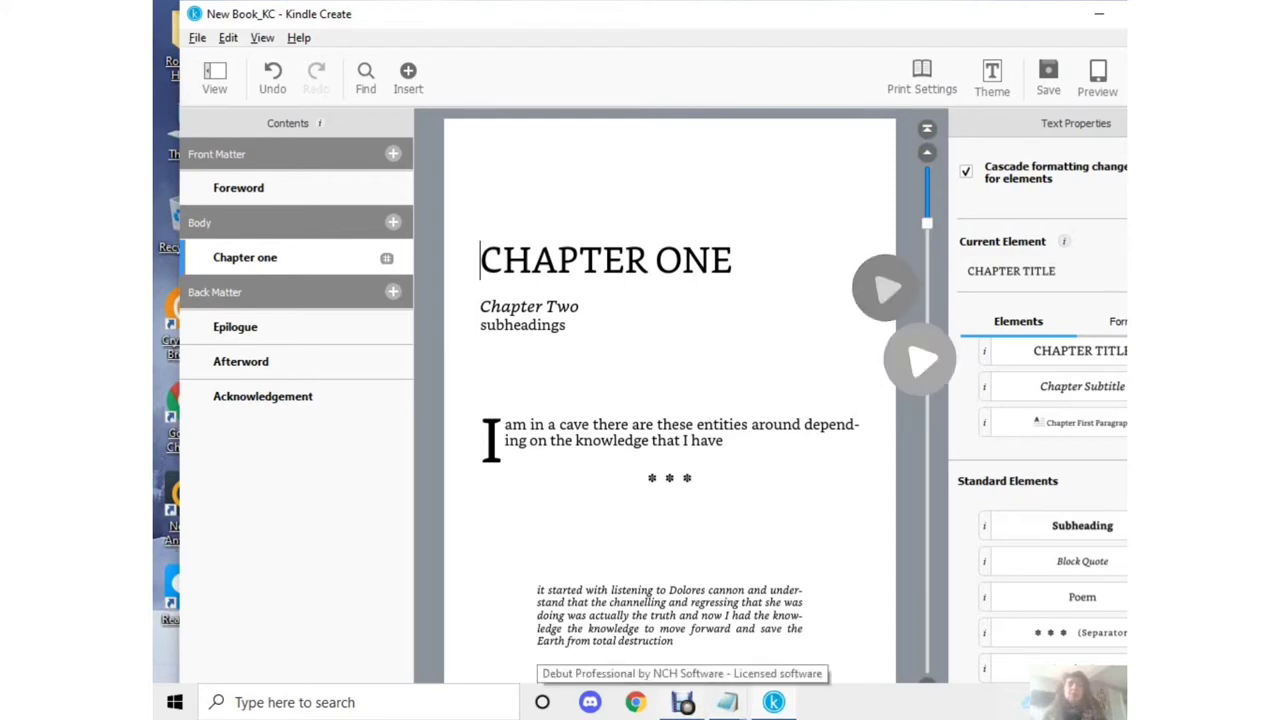
pyautogui.click(491, 440)
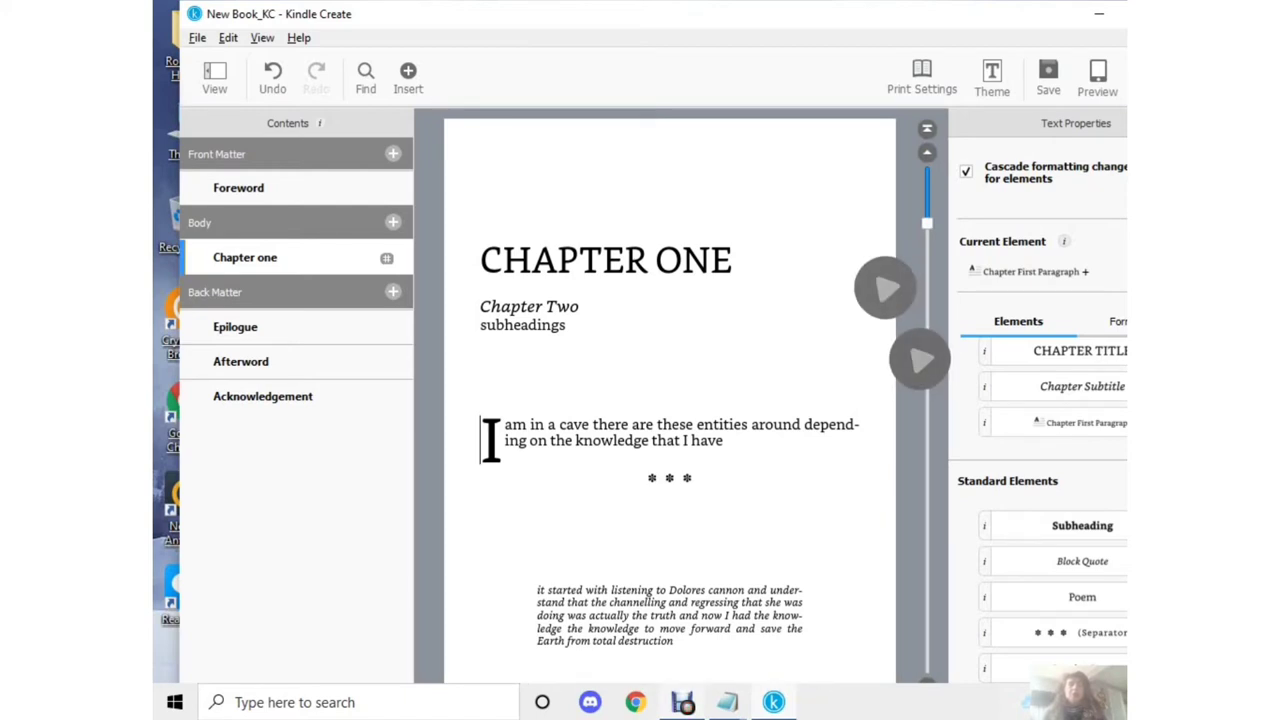
pyautogui.click(537, 602)
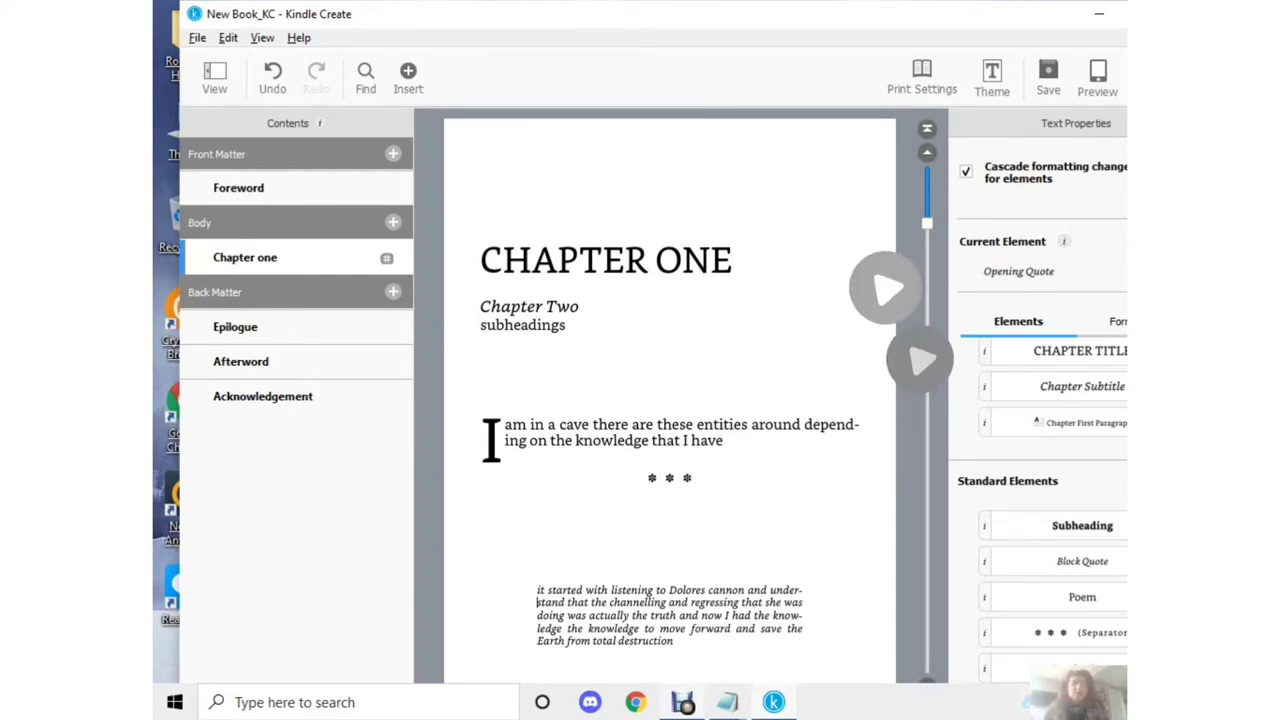
pyautogui.click(1060, 422)
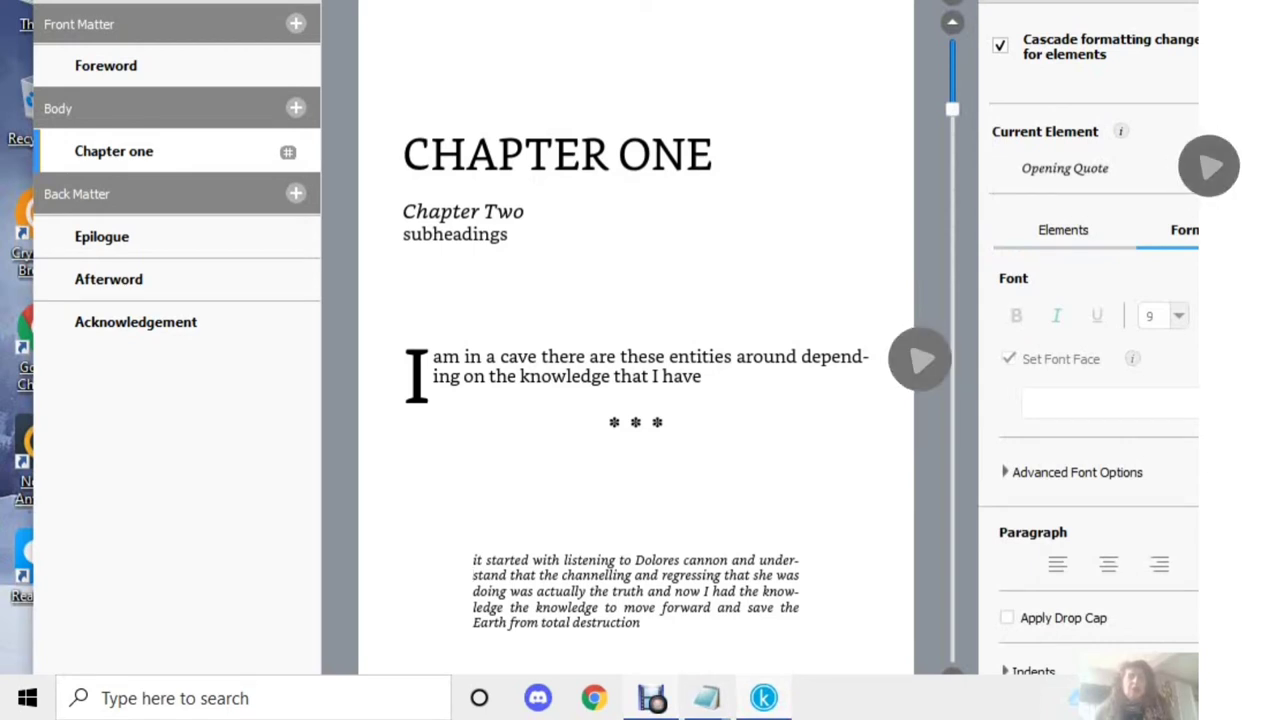
pyautogui.moveTo(404, 155); pyautogui.dragTo(712, 155)
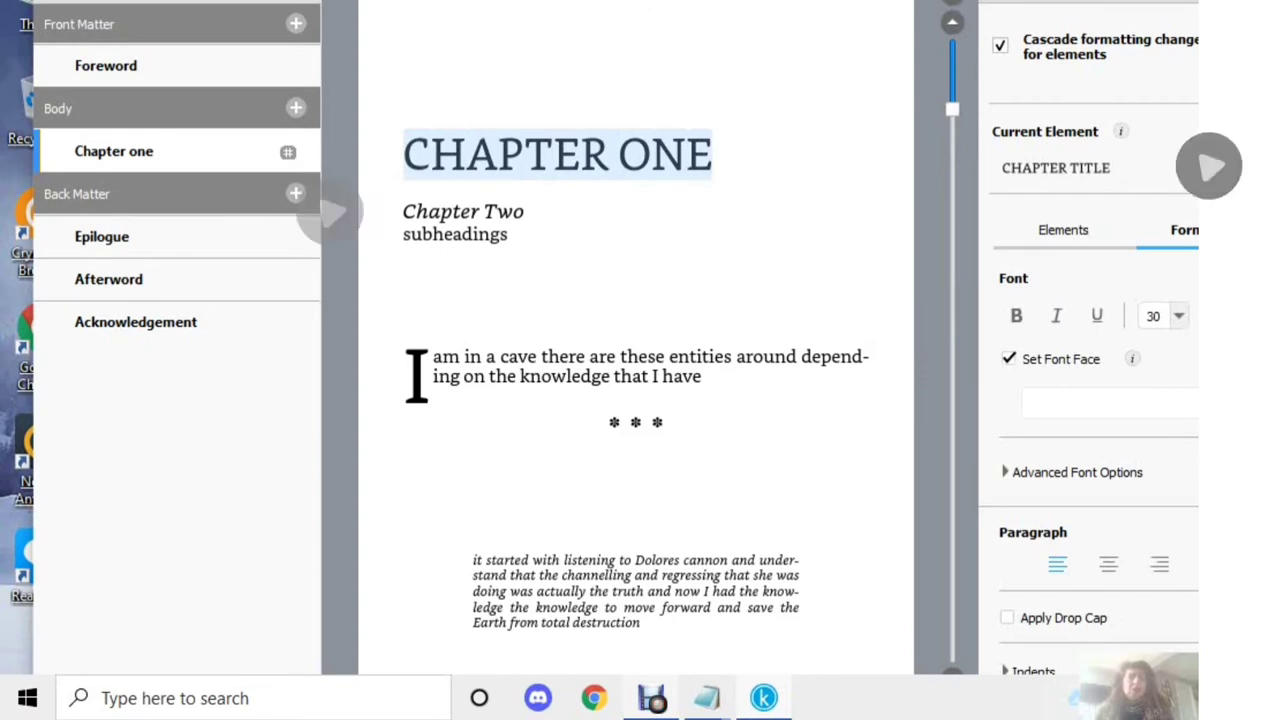
# Make the opening paragraph bold, italic and underlined at font size 22, and view the available font colours.
pyautogui.moveTo(406, 357); pyautogui.dragTo(664, 424)
pyautogui.click(473, 560)
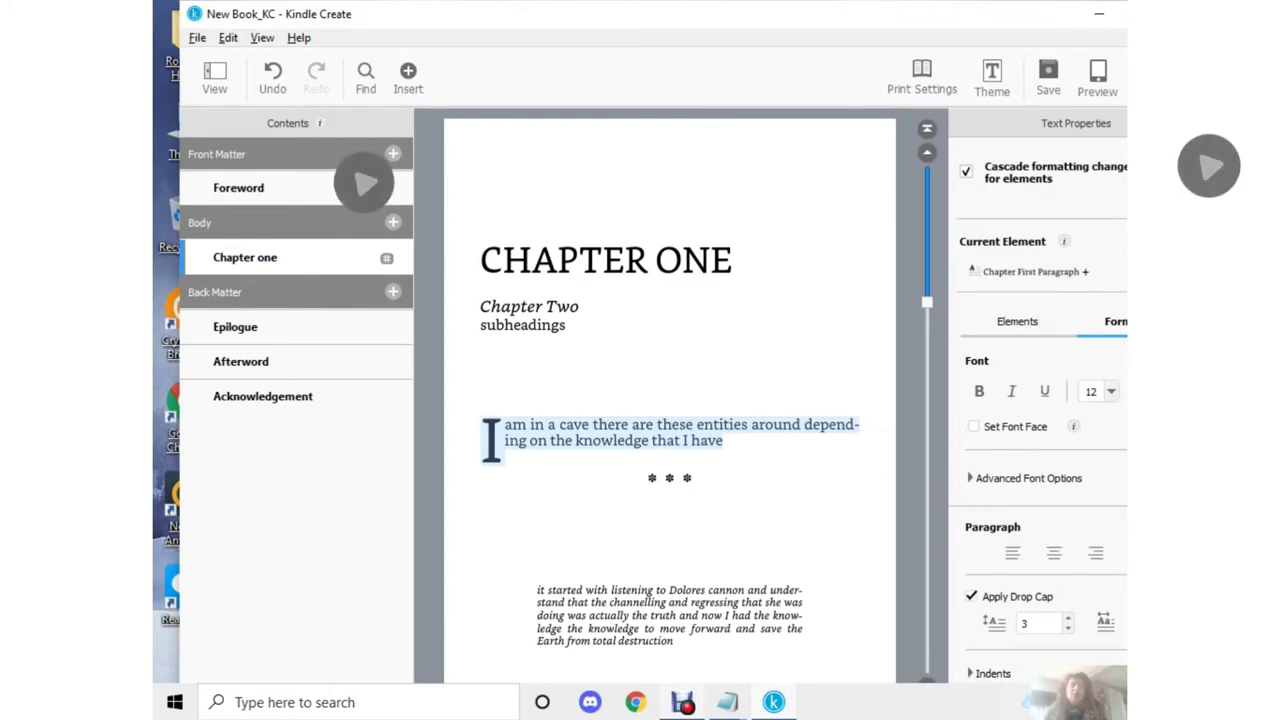
pyautogui.hotkey('ctrl', 'b')
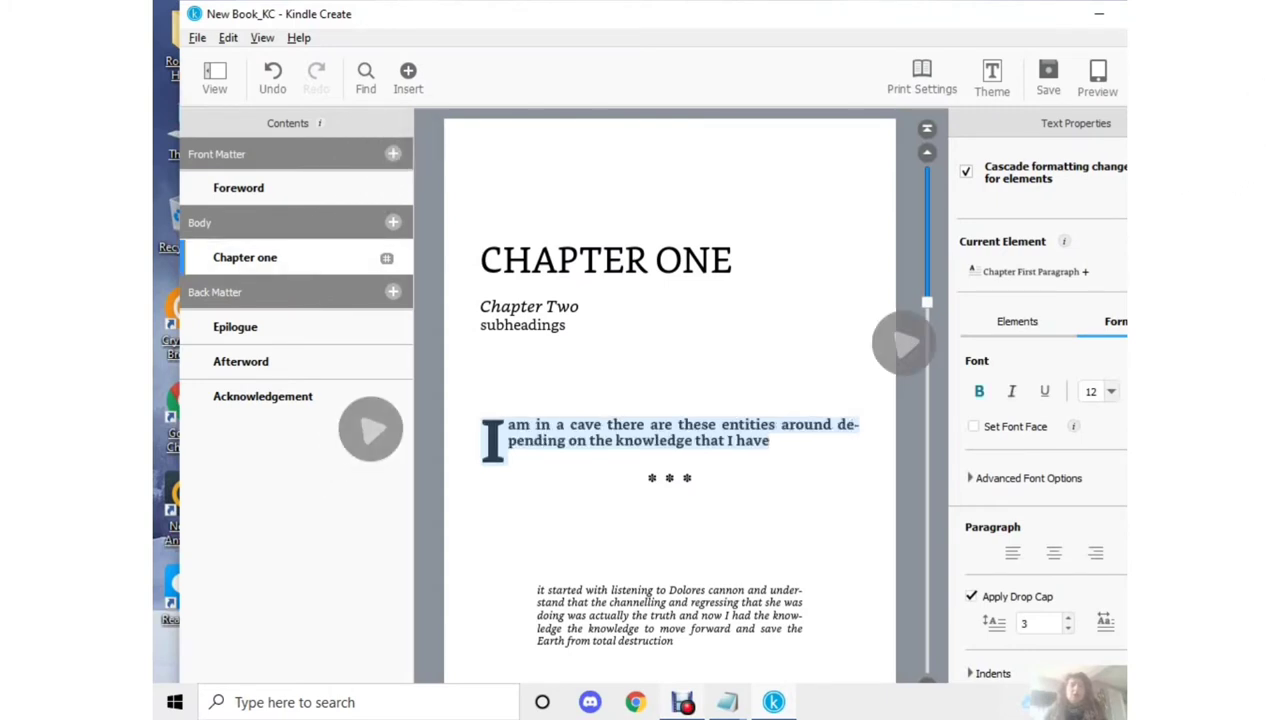
pyautogui.hotkey('ctrl', 'i')
pyautogui.hotkey('ctrl', 'u')
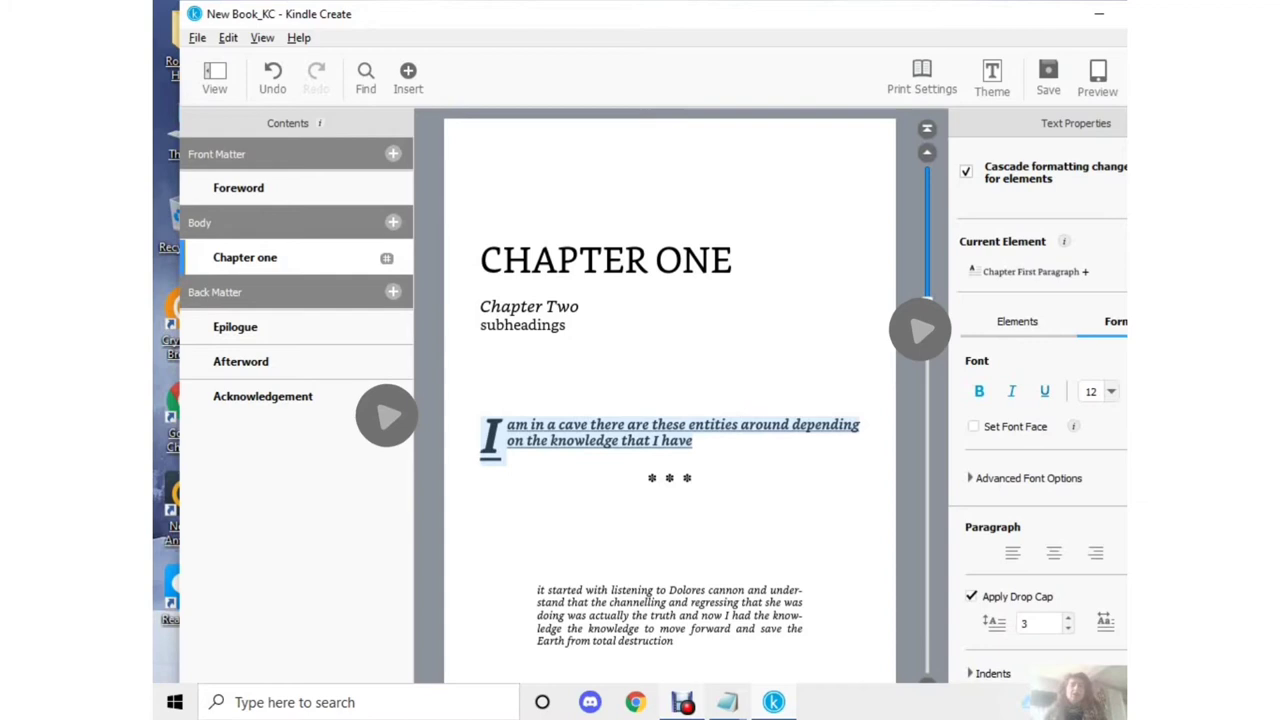
pyautogui.click(1110, 391)
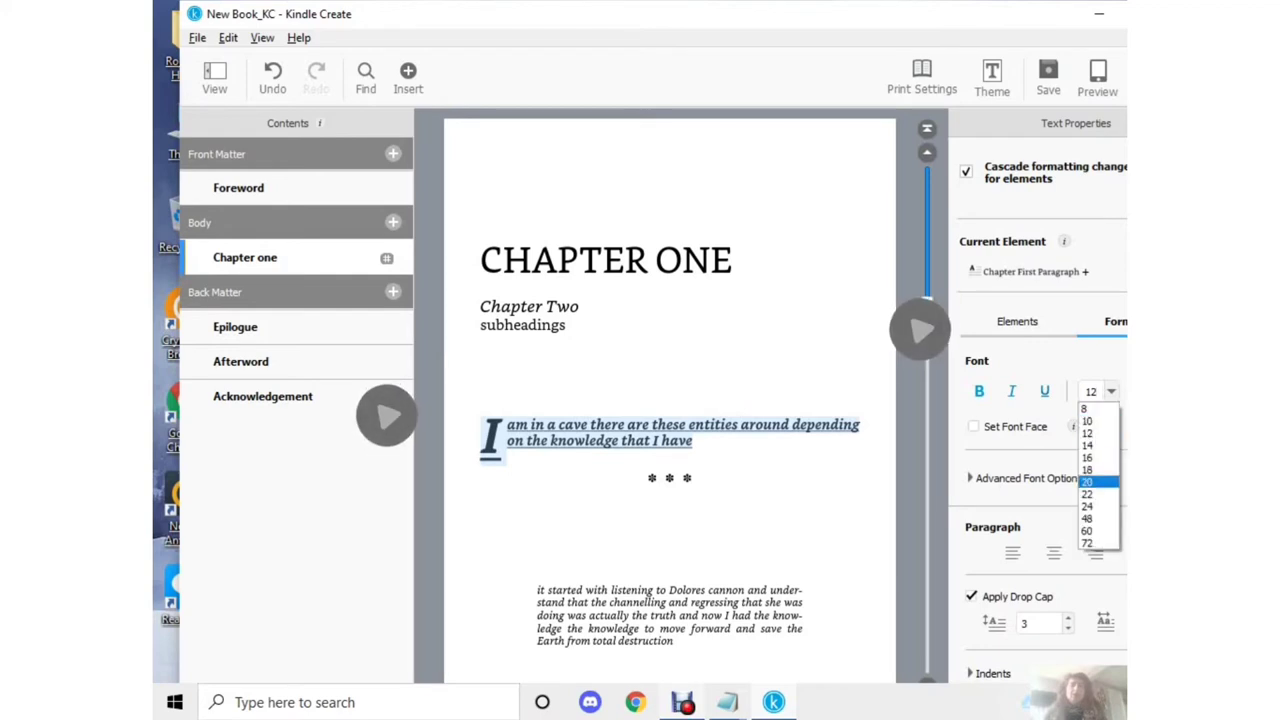
pyautogui.click(1090, 494)
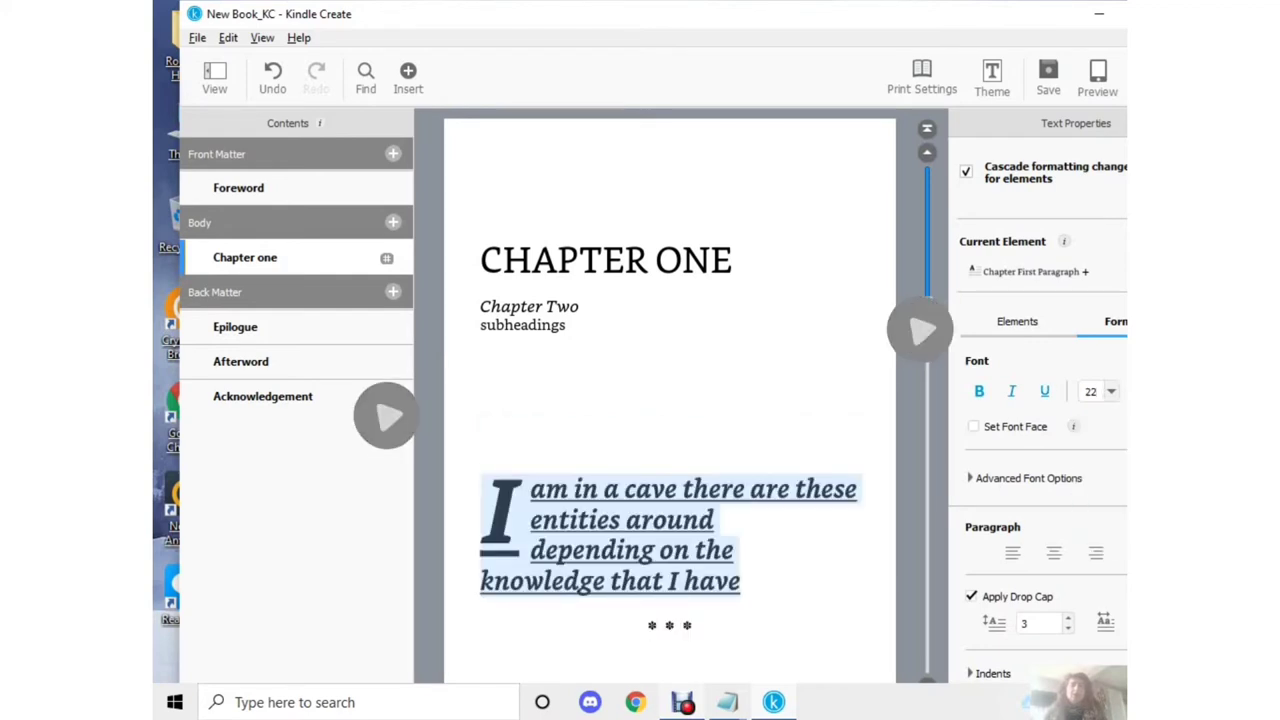
pyautogui.click(1124, 391)
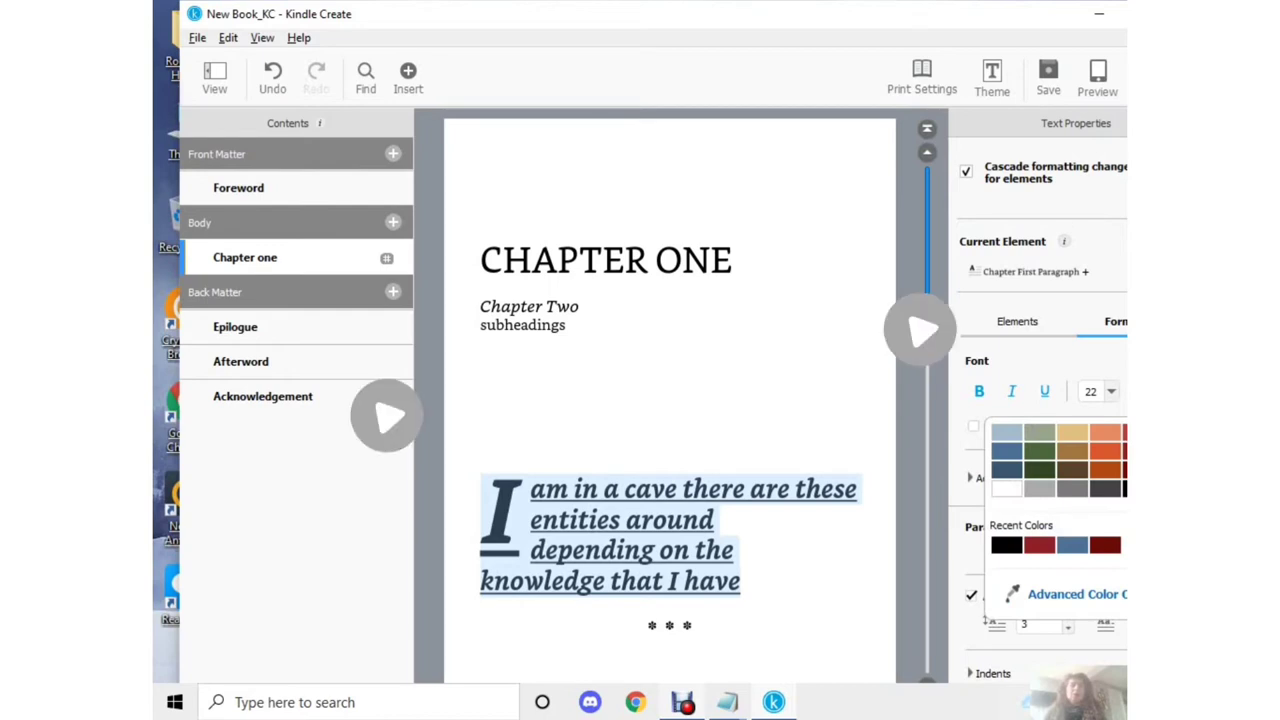
# Restyle the opening paragraph beginning "I am in a cave" as Chapter Subtitle.
pyautogui.click(1017, 321)
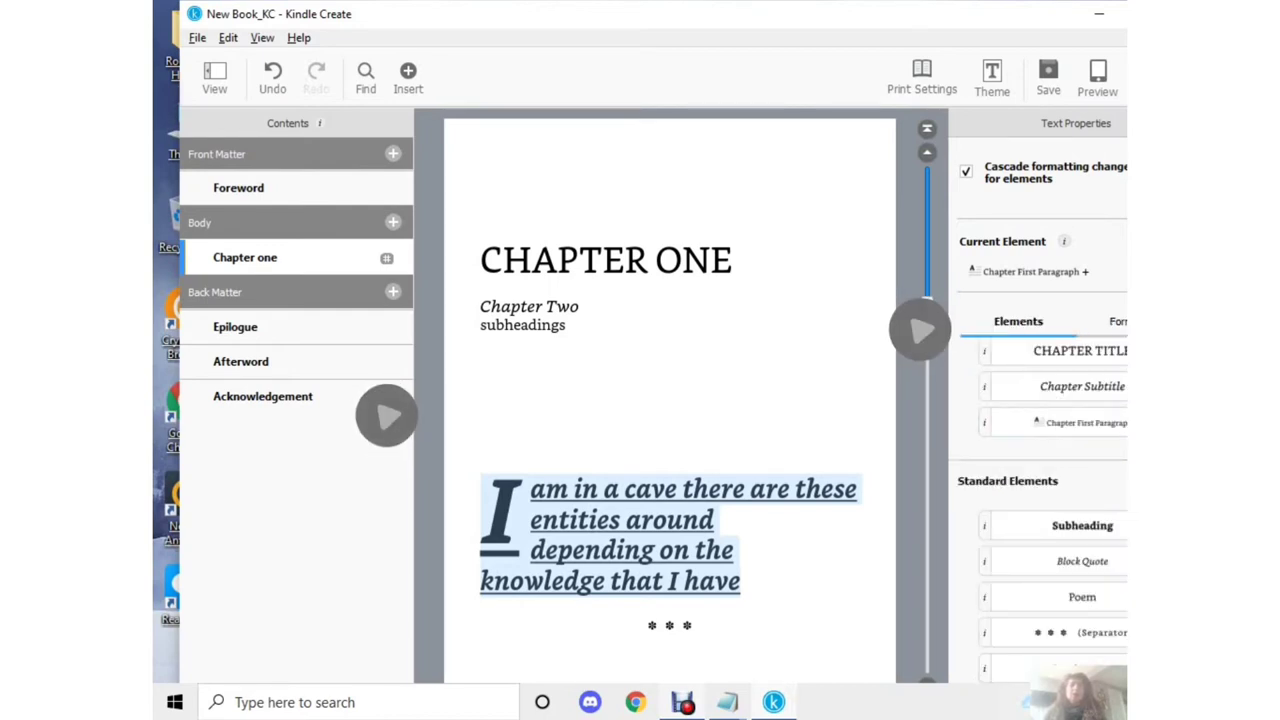
pyautogui.scroll(1, 1038, 510)
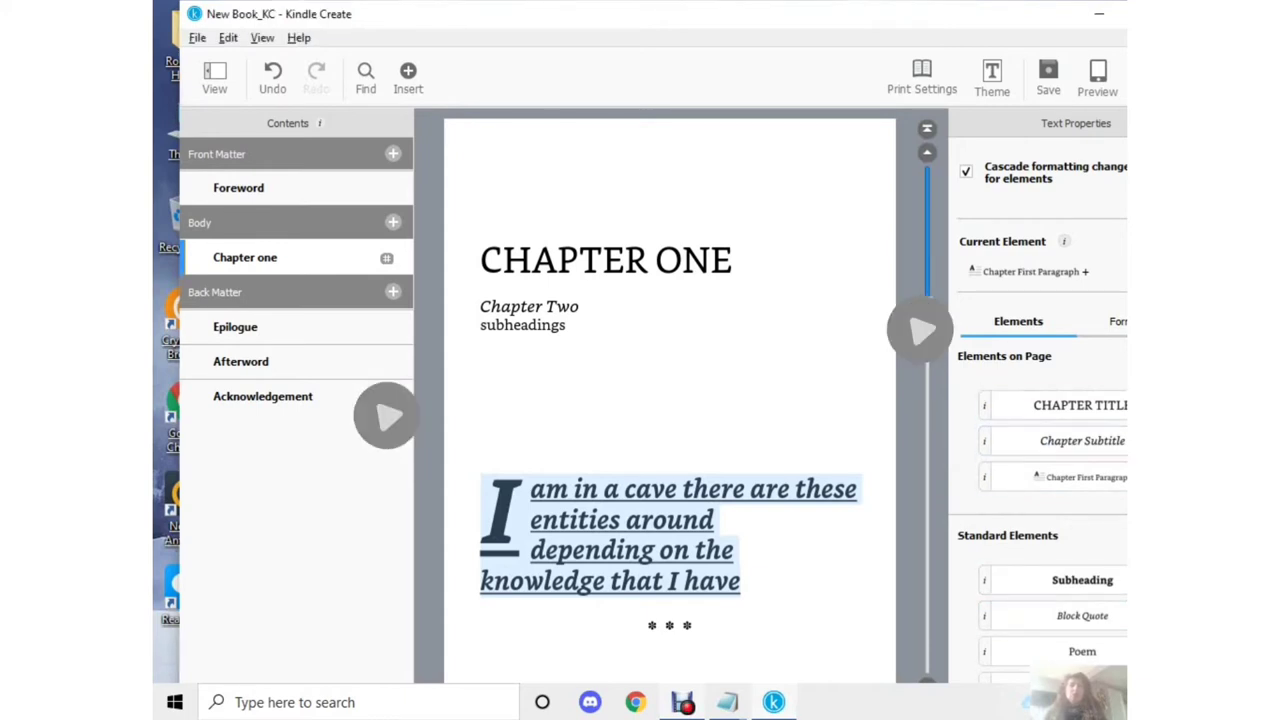
pyautogui.click(1082, 440)
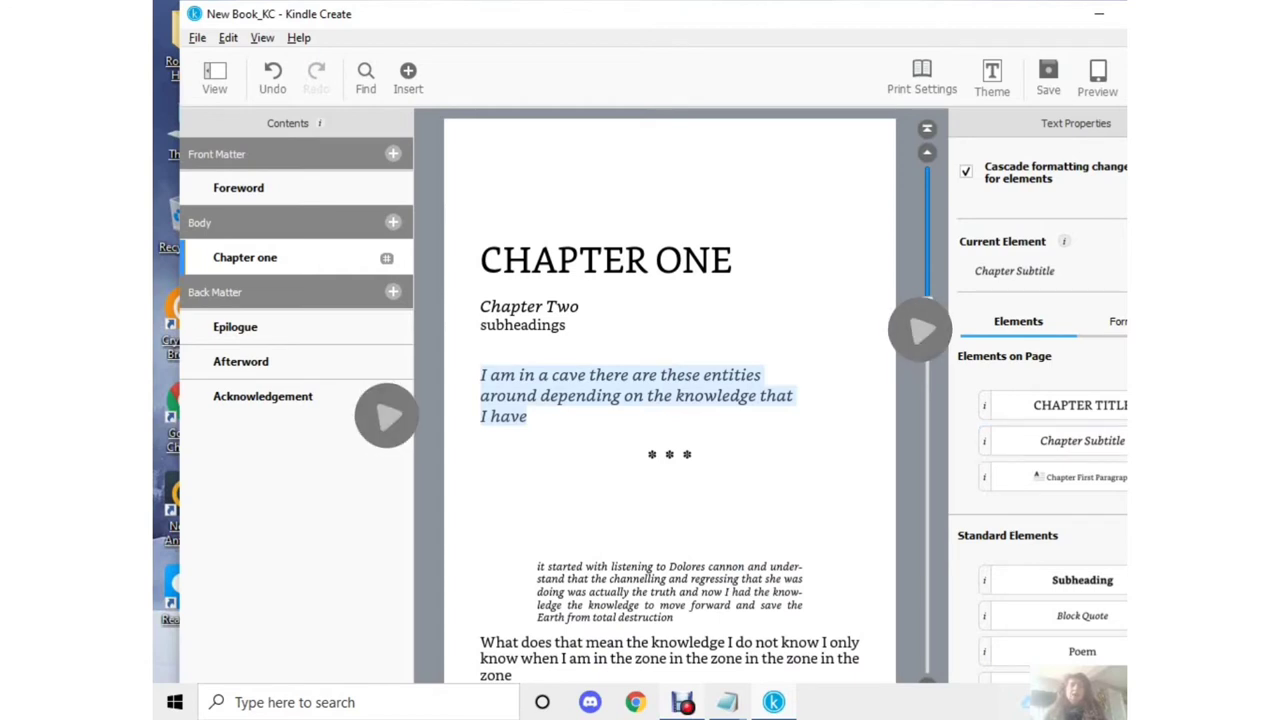
# Try centre and right alignment on the Chapter Subtitle text, settle on justified, and add a first-line indent to the subtitle, quote and body text.
pyautogui.click(1116, 321)
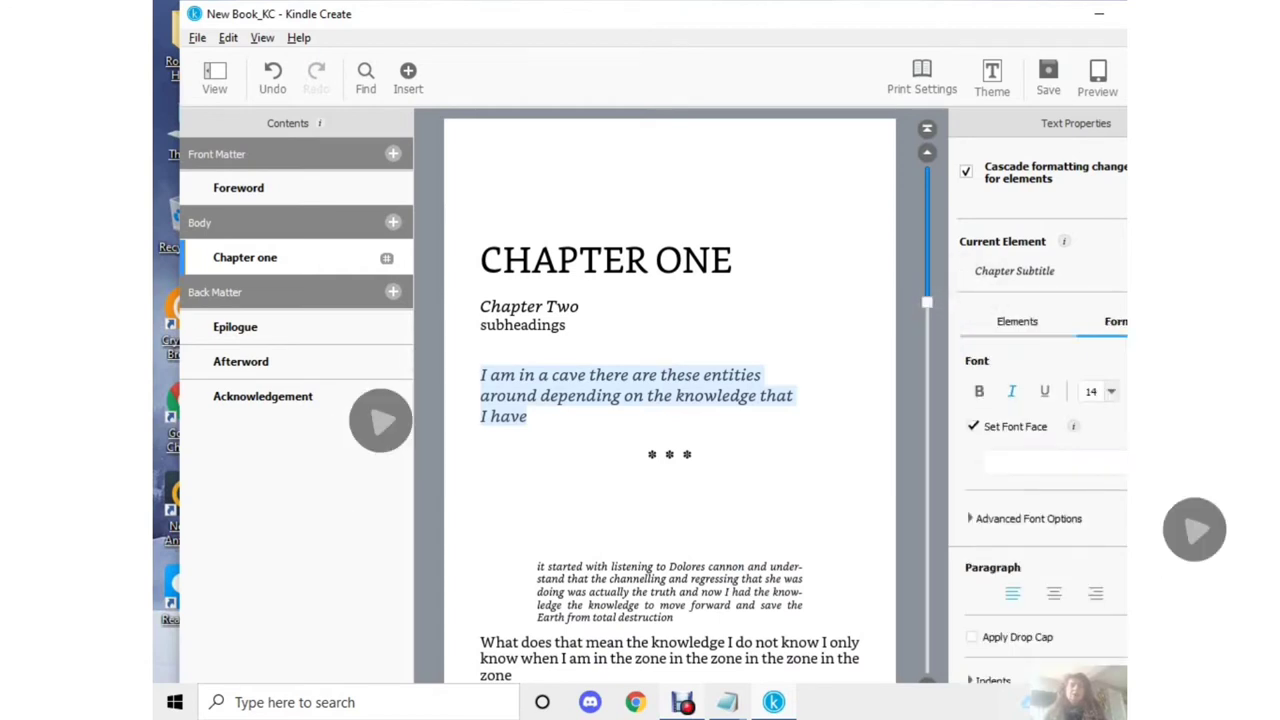
pyautogui.scroll(-1, 1040, 500)
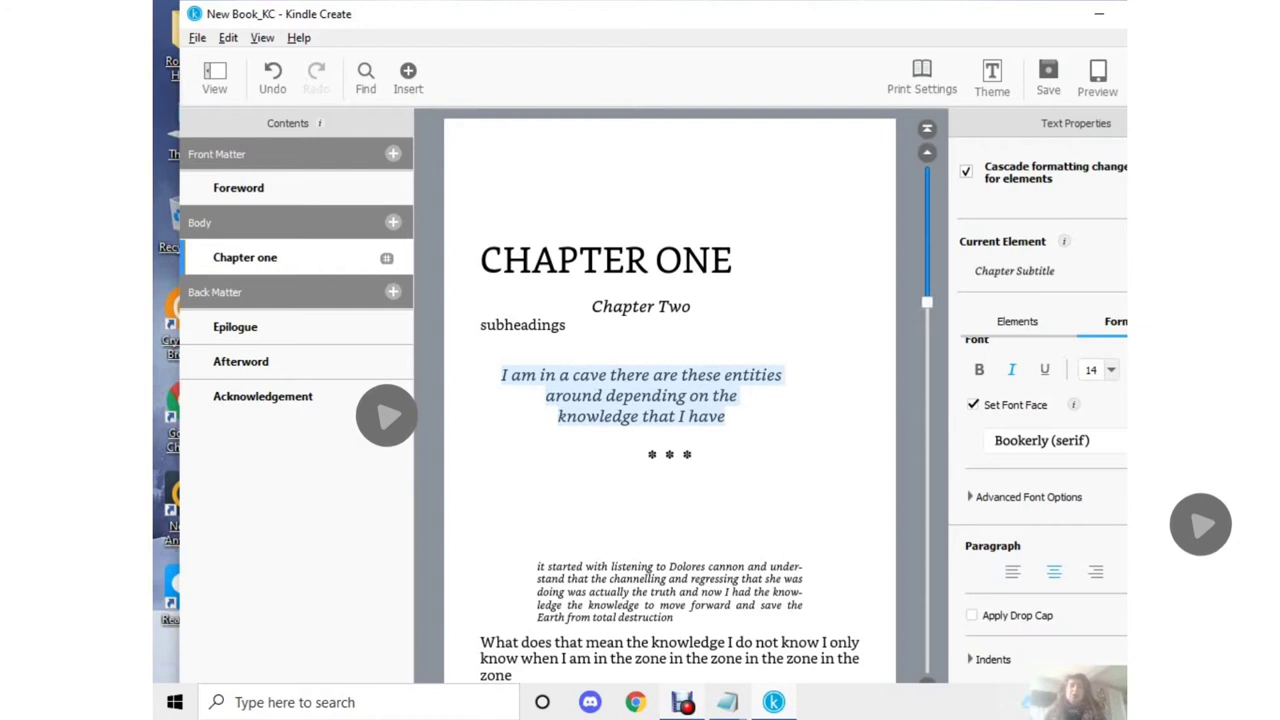
pyautogui.click(1095, 571)
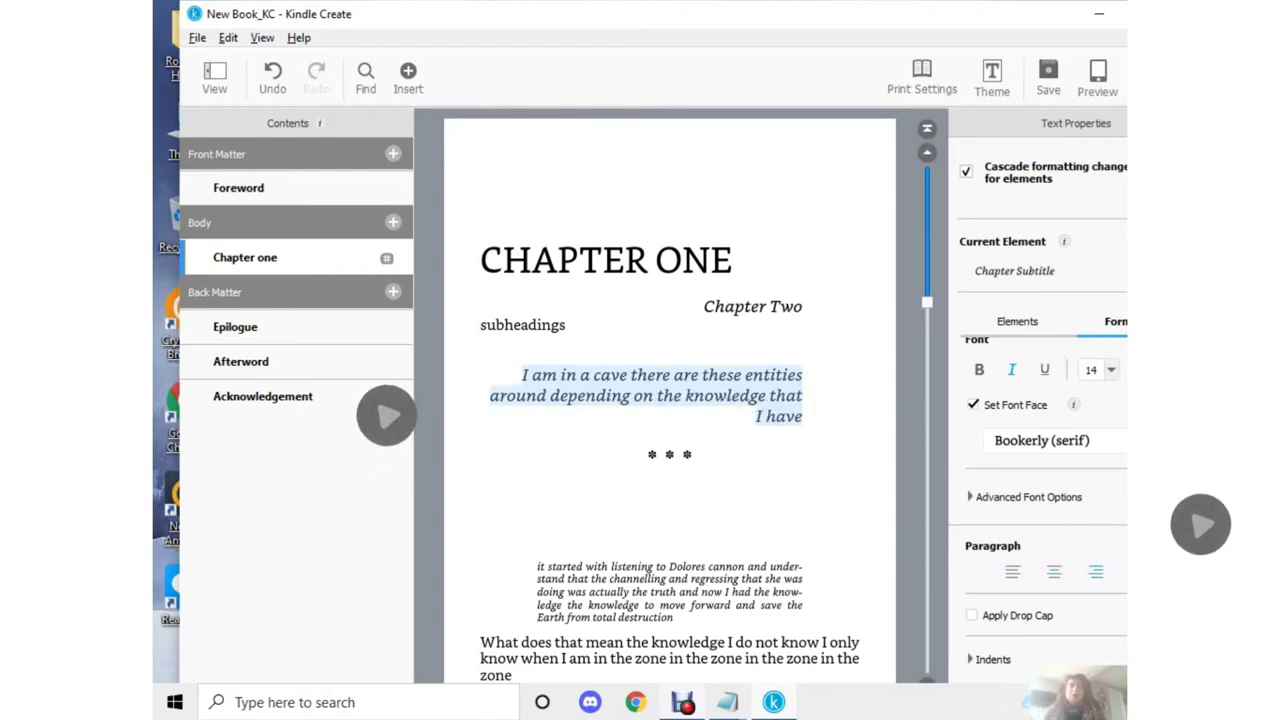
pyautogui.hotkey('ctrl', 'j')
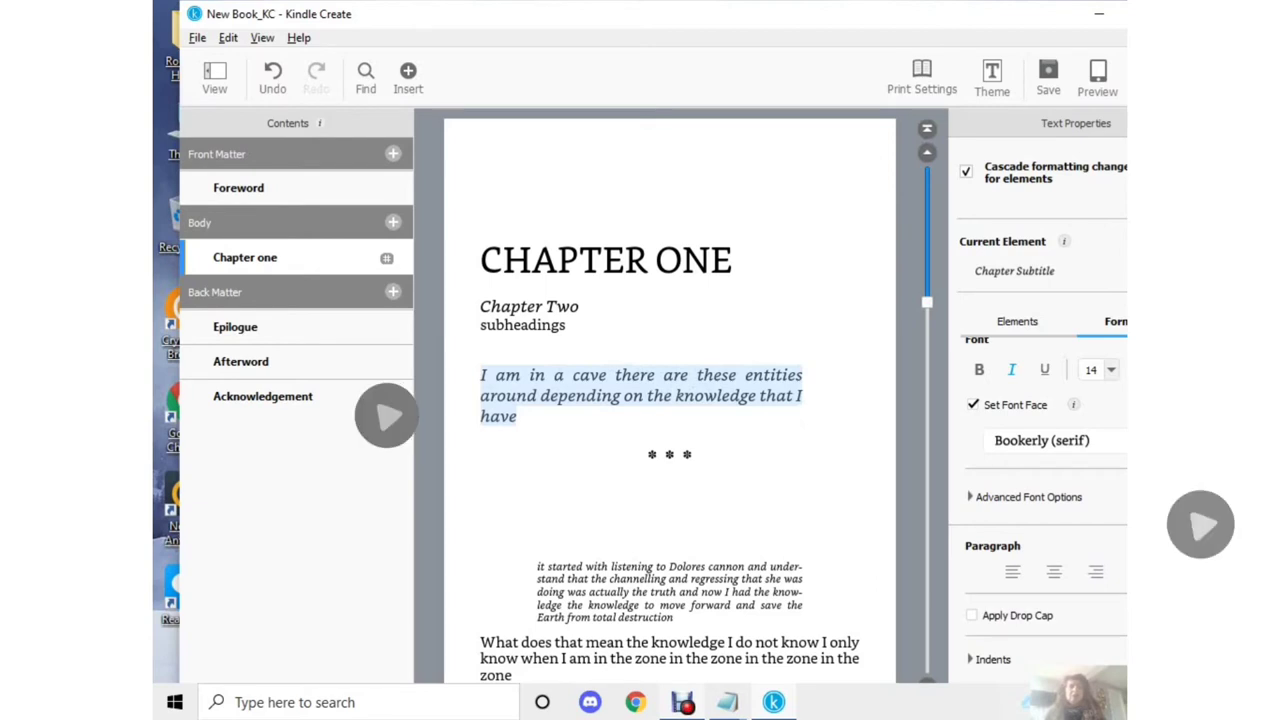
pyautogui.click(989, 659)
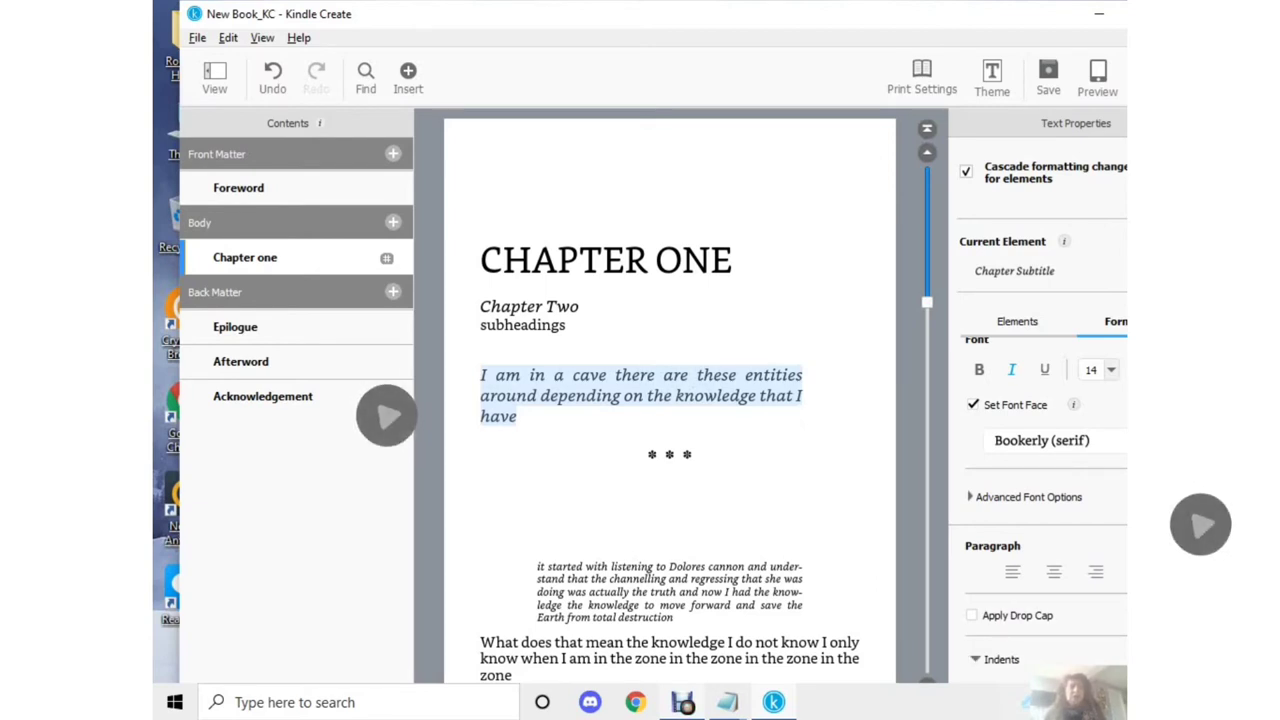
pyautogui.scroll(-1, 1045, 500)
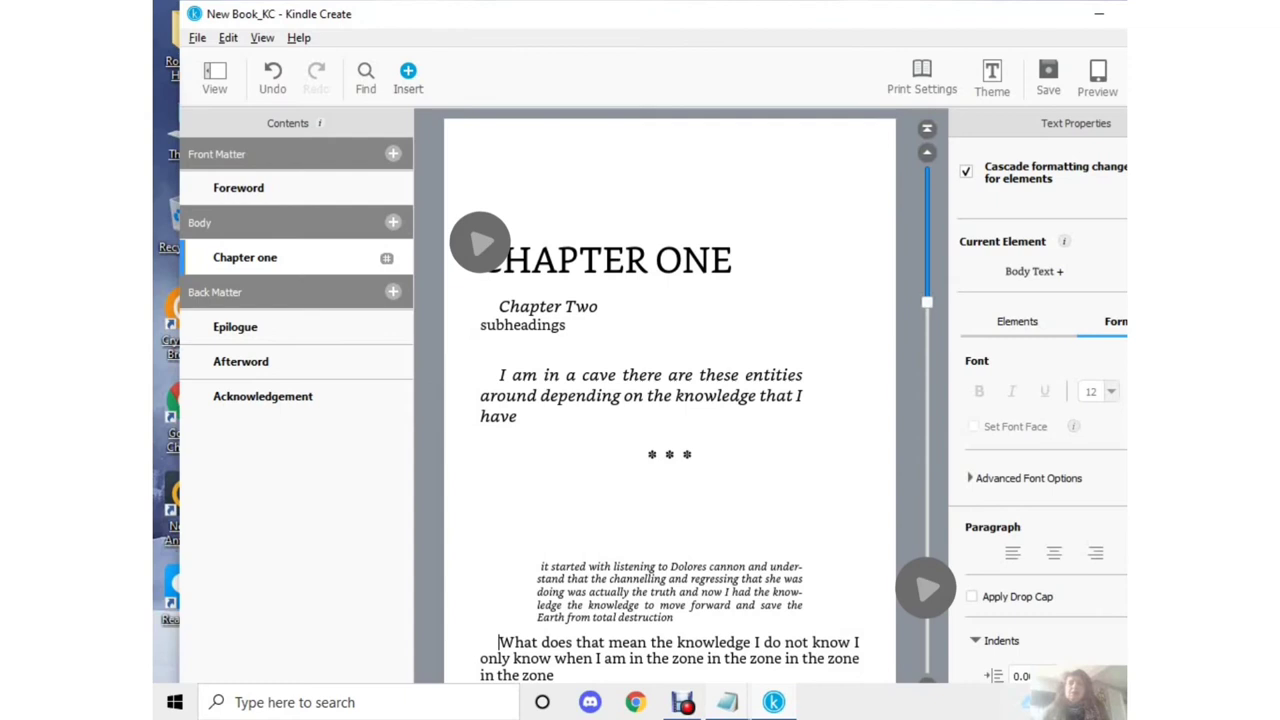
# Examine the hyperlink settings for the words "are these entities around depending on the knowledge that I" without inserting a link.
pyautogui.click(407, 78)
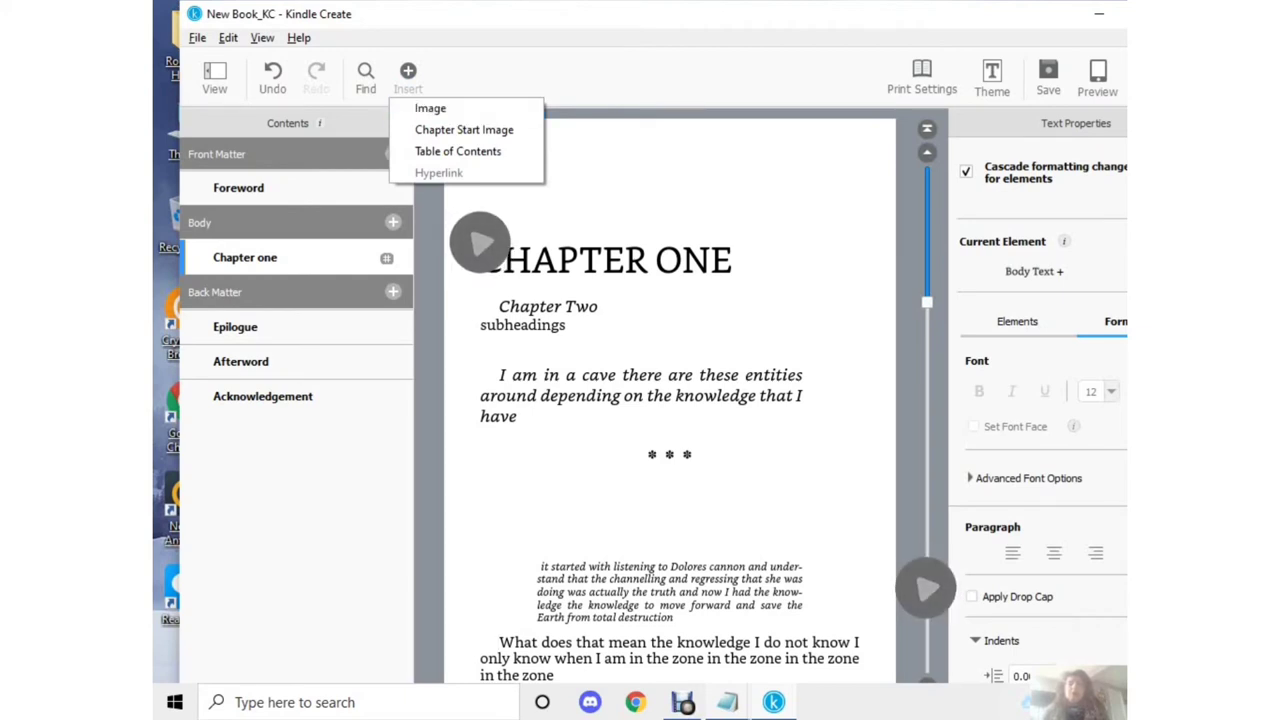
pyautogui.click(668, 375)
pyautogui.moveTo(668, 375); pyautogui.dragTo(802, 395)
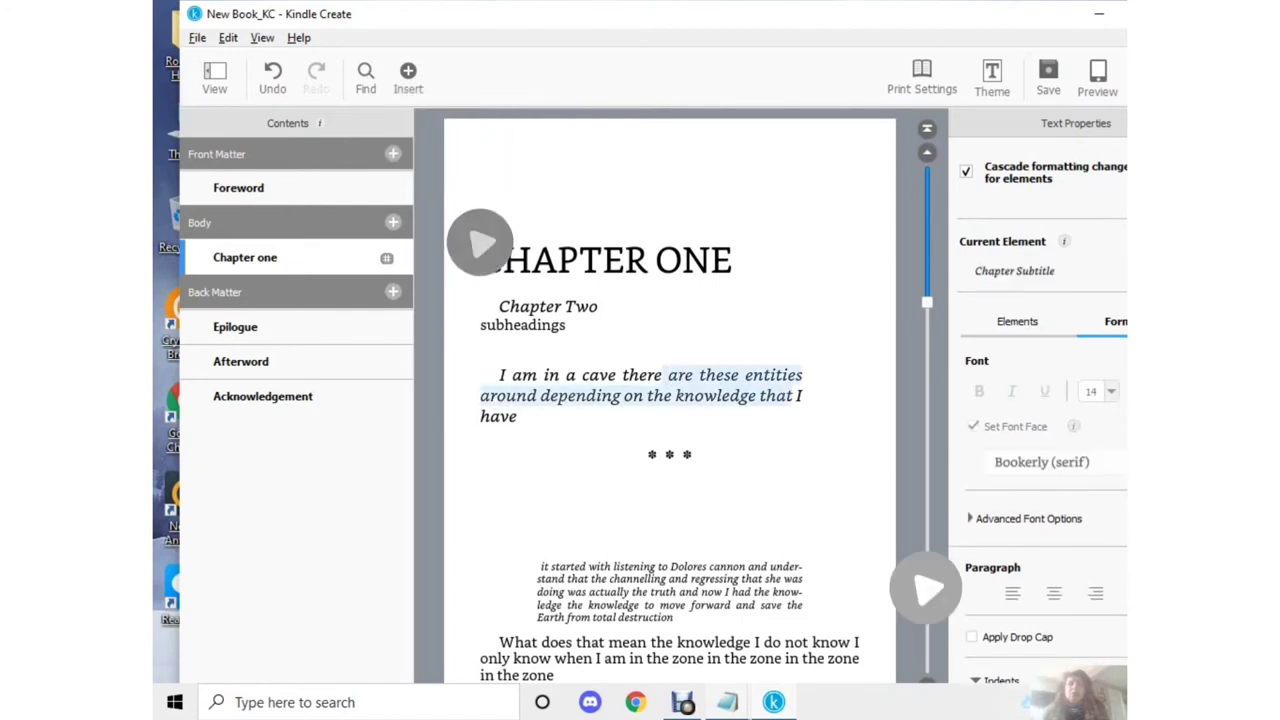
pyautogui.click(408, 78)
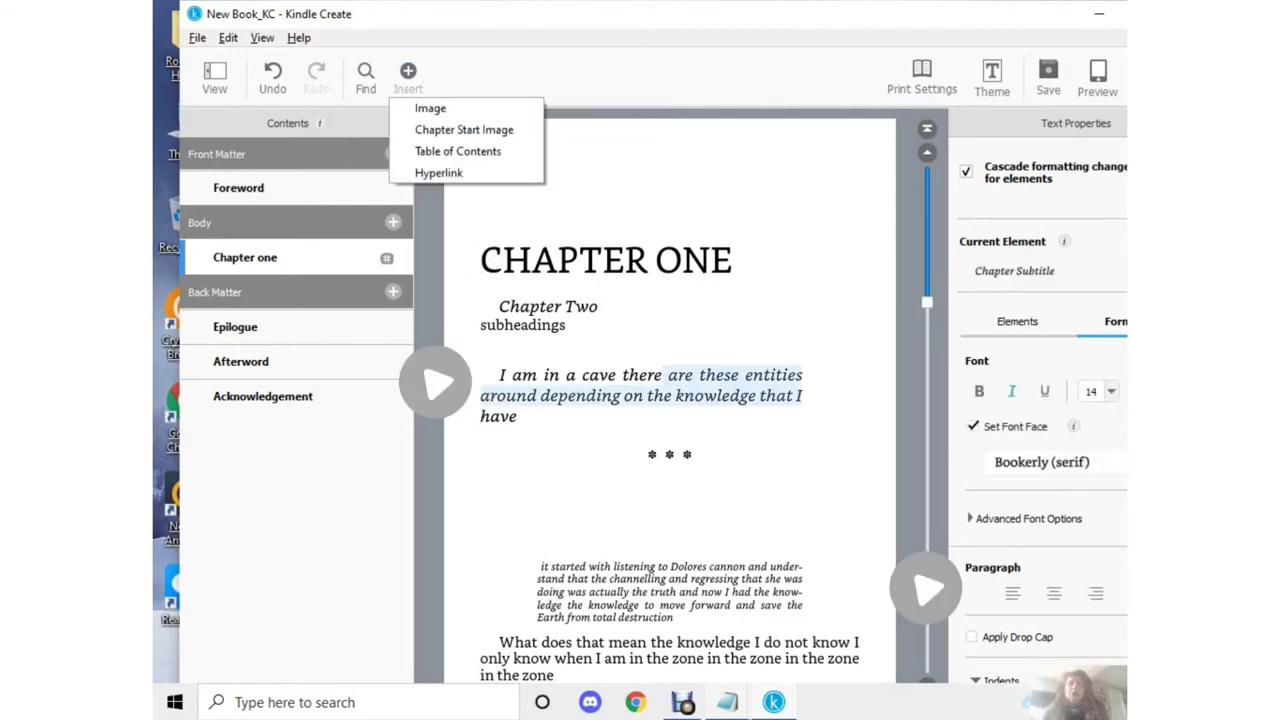
pyautogui.click(438, 172)
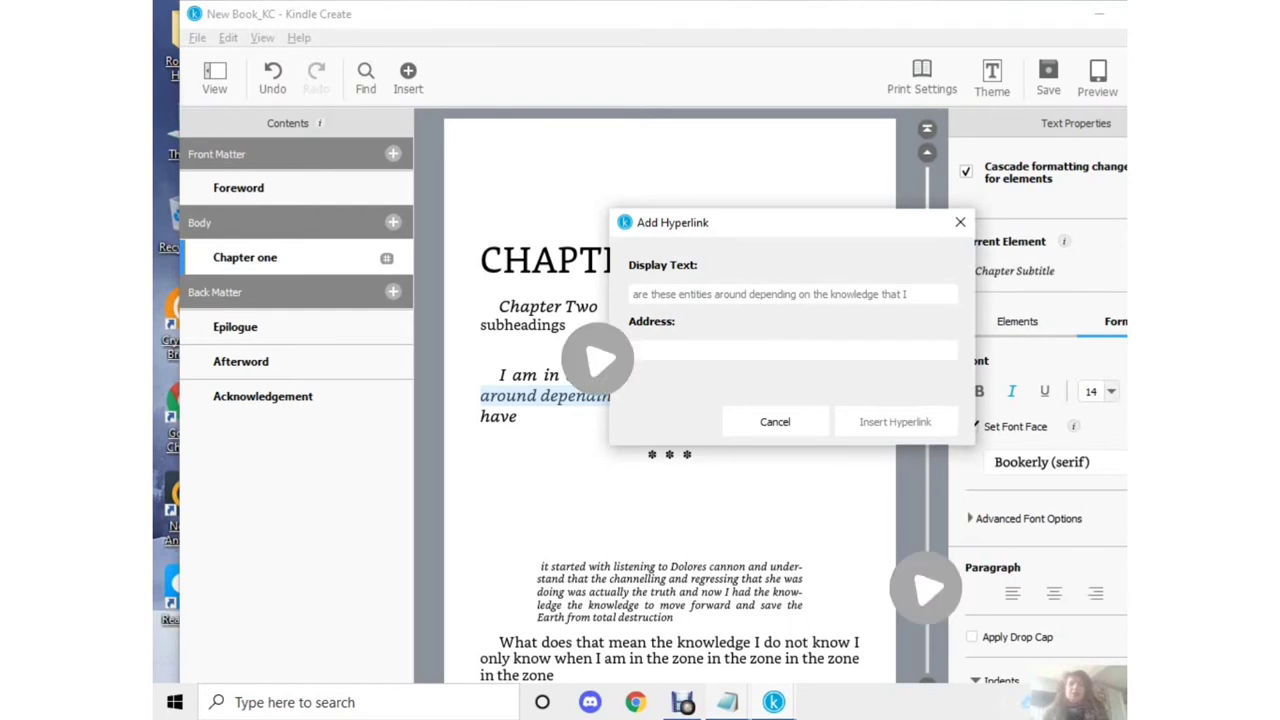
pyautogui.press('Escape')
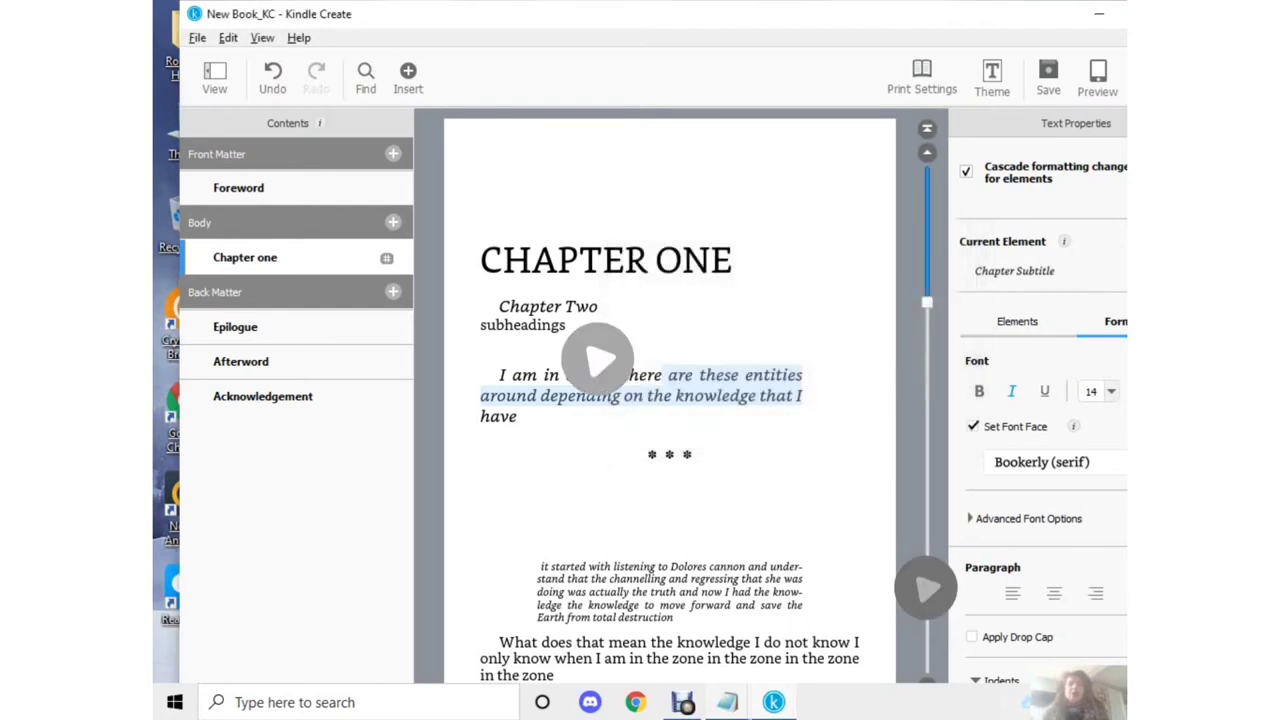
# Insert the image chapter 10.jpg from the Downloads folder directly below the CHAPTER ONE heading.
pyautogui.rightClick(620, 180)
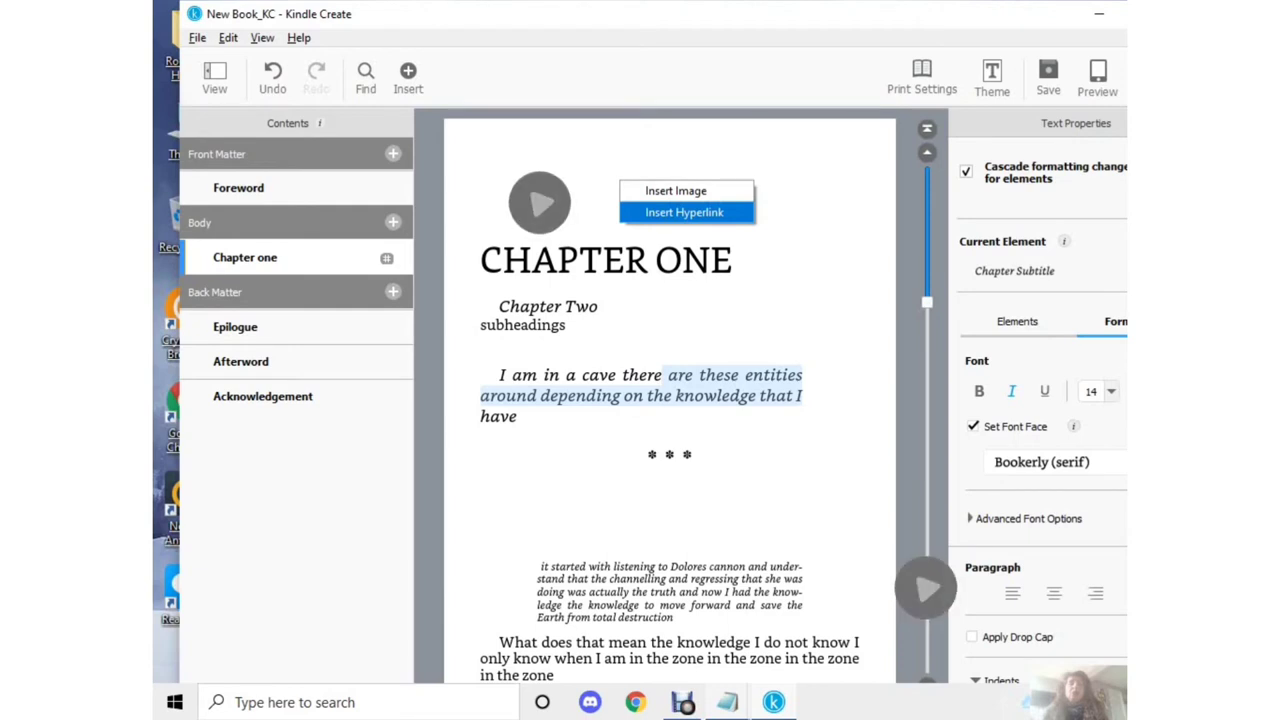
pyautogui.click(676, 190)
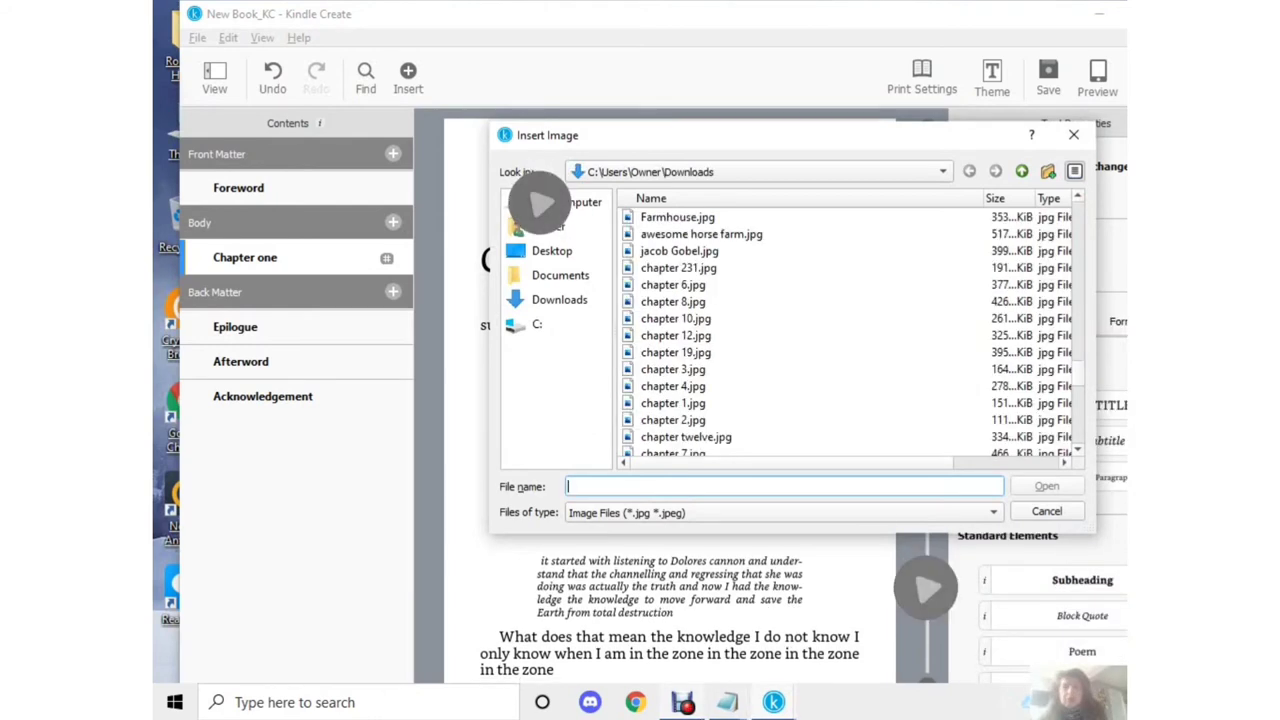
pyautogui.click(676, 318)
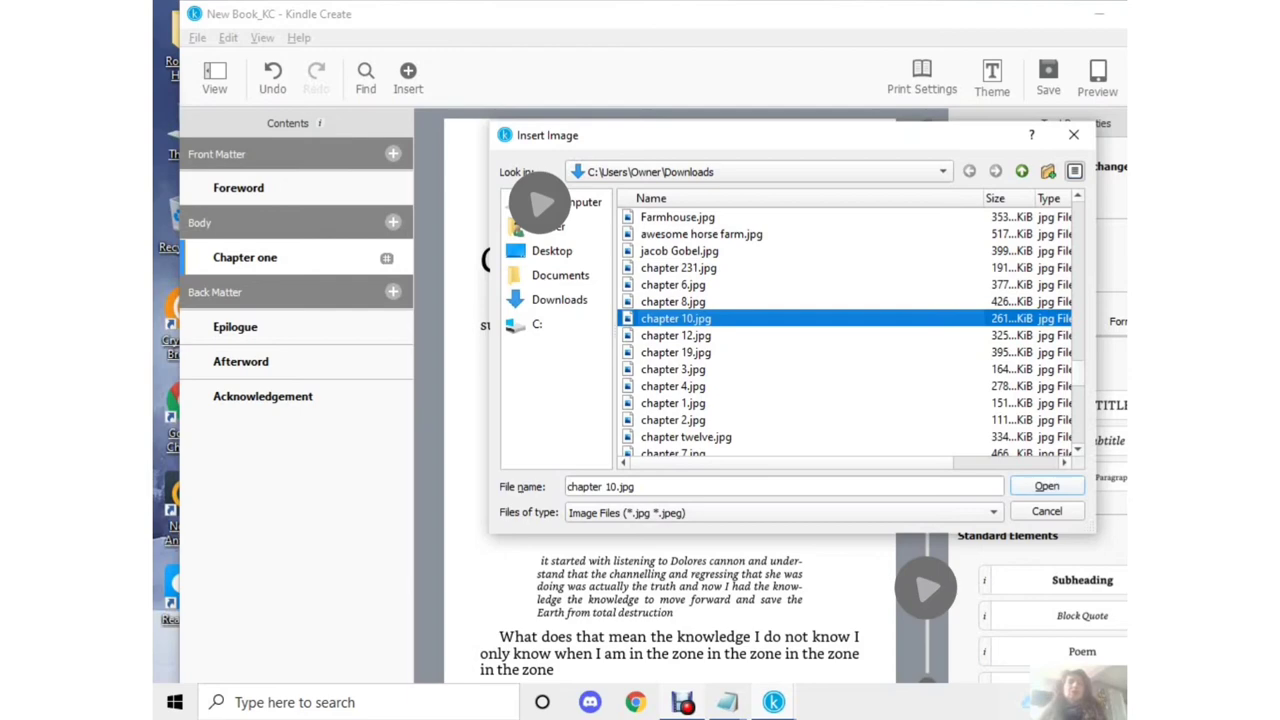
pyautogui.press('Return')
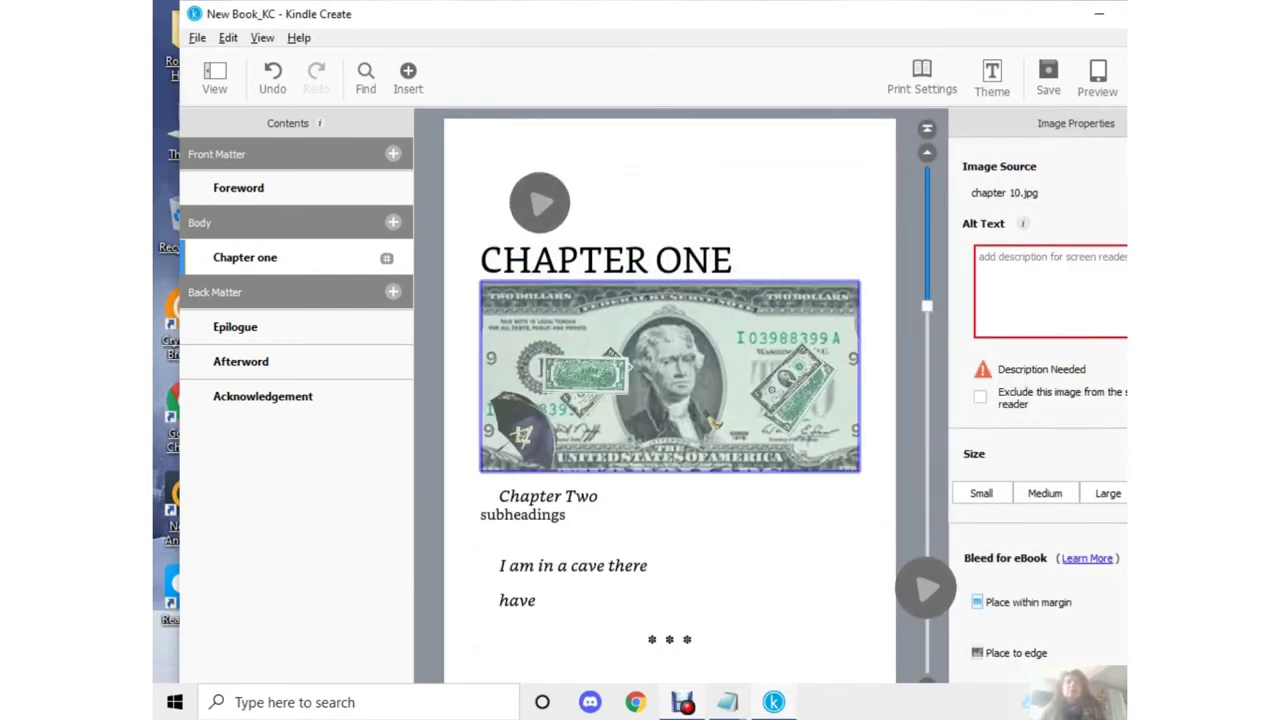
# Give the inserted two-dollar bill image the alt text "image of 2 dollar american bill".
pyautogui.click(598, 496)
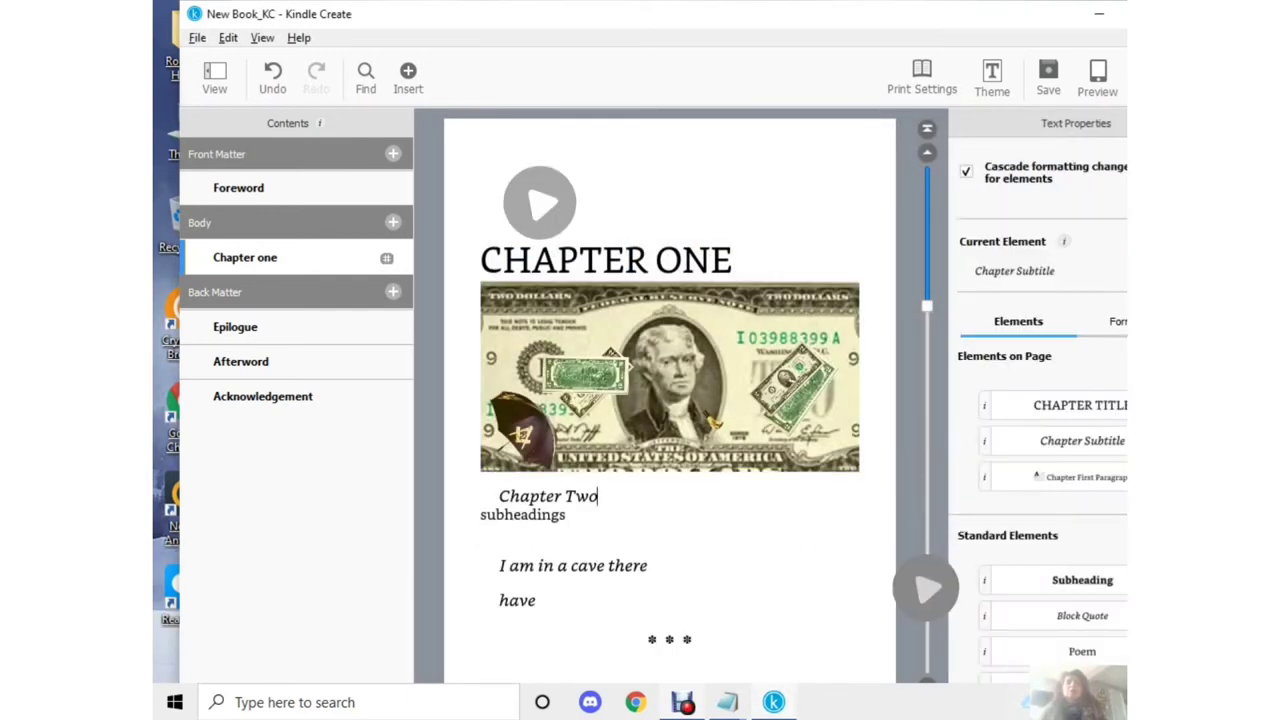
pyautogui.click(669, 376)
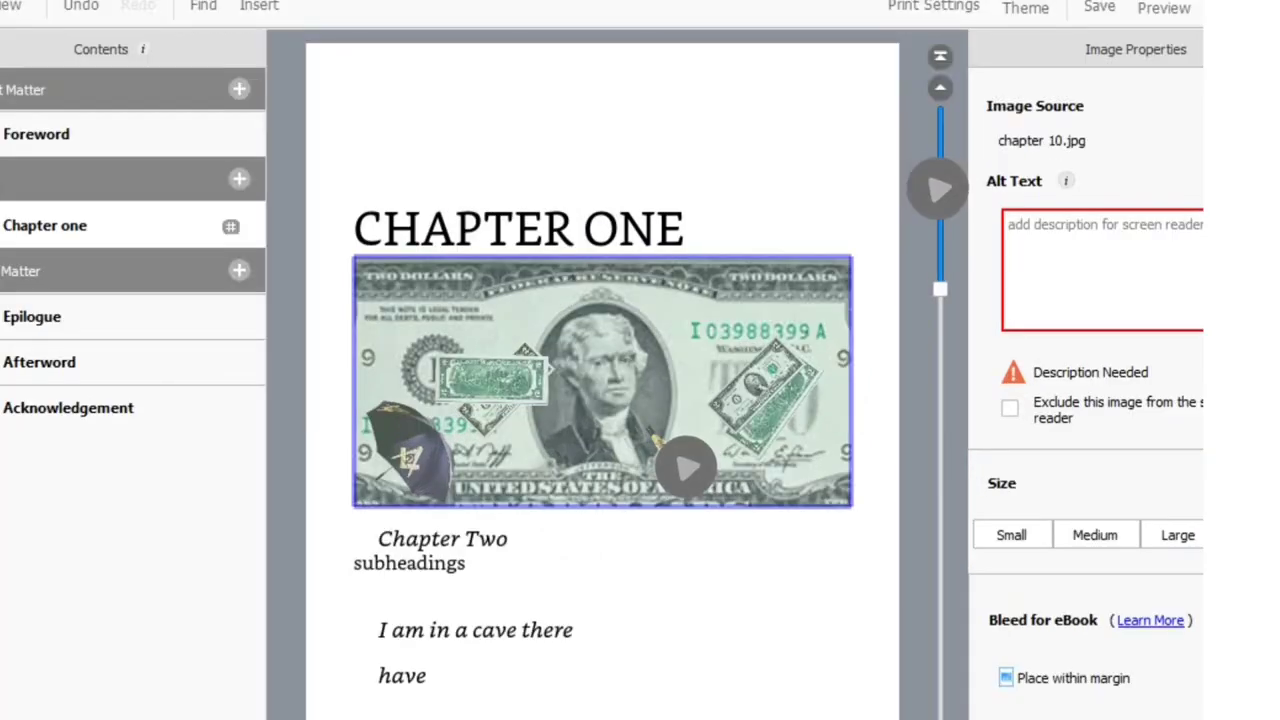
pyautogui.click(1009, 224)
pyautogui.write('image of')
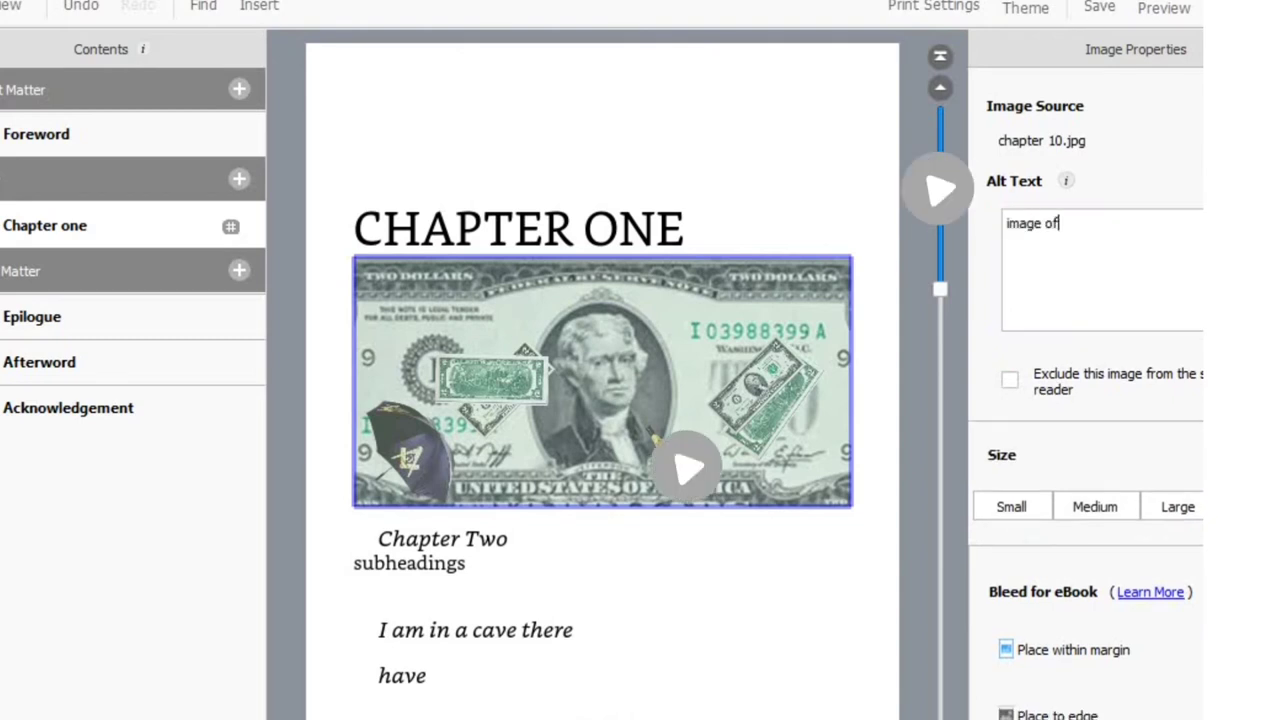
pyautogui.write(' 2 dollar american bill')
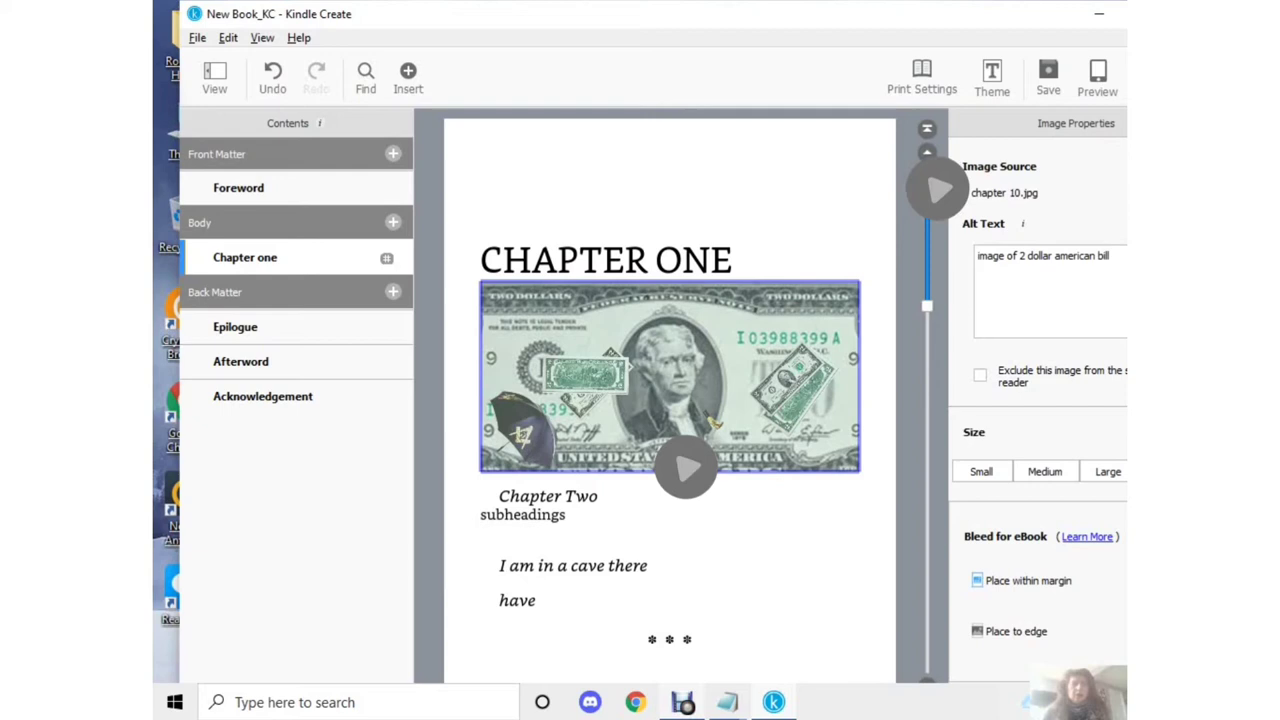
# Try the Small and Medium sizes on the two-dollar bill image and settle on Large.
pyautogui.click(981, 471)
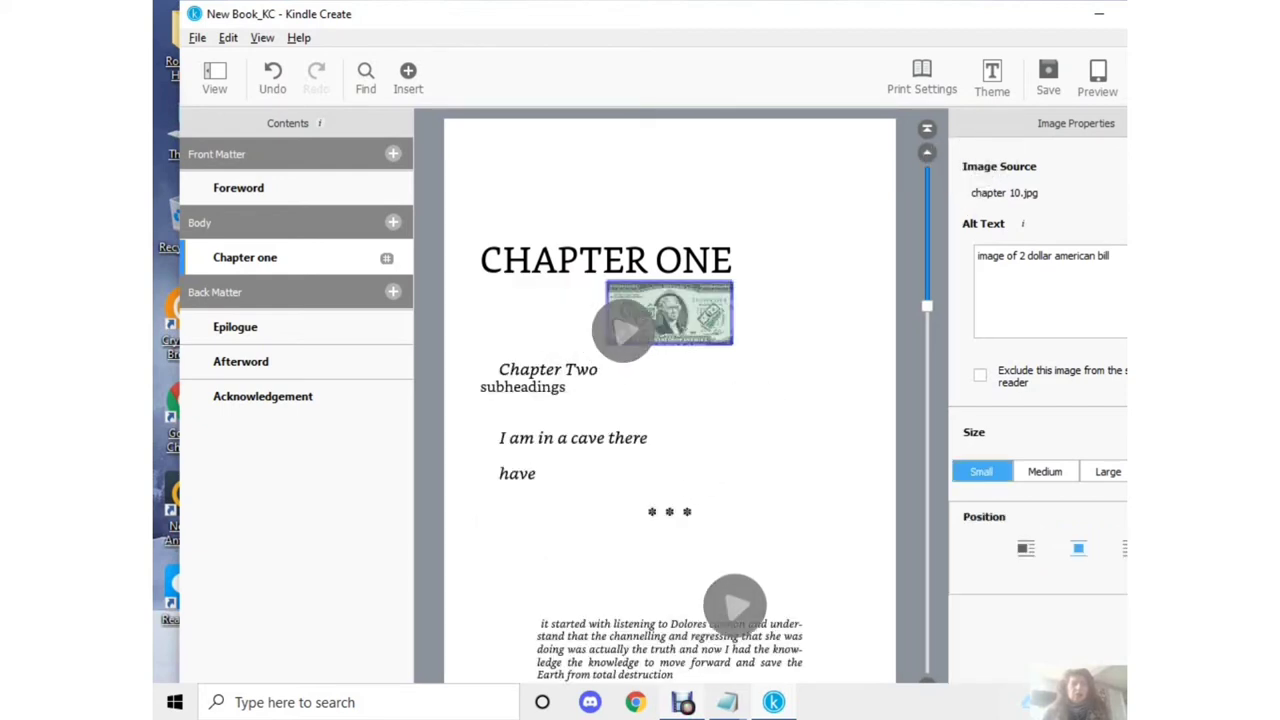
pyautogui.click(1045, 471)
pyautogui.click(1107, 471)
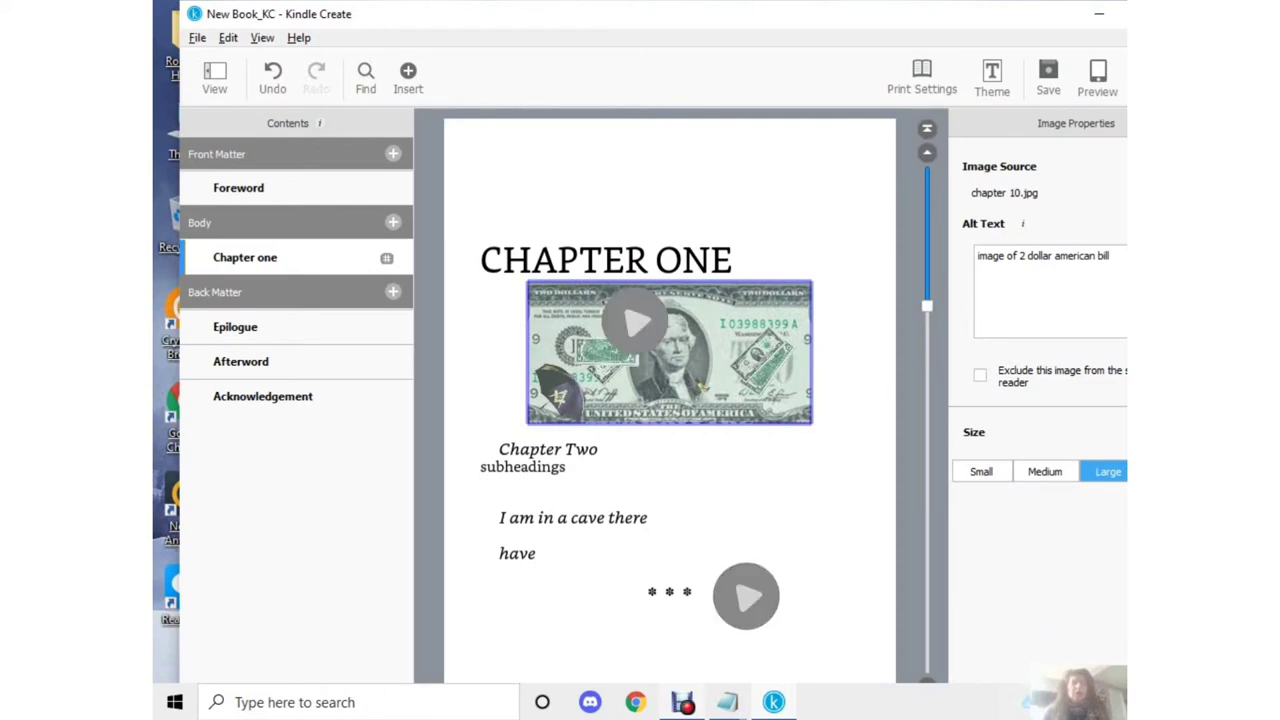
# Choose chaper 31.jpg as the chapter start image for Chapter one and, after trying 25%, size it to 33% of the page.
pyautogui.click(481, 484)
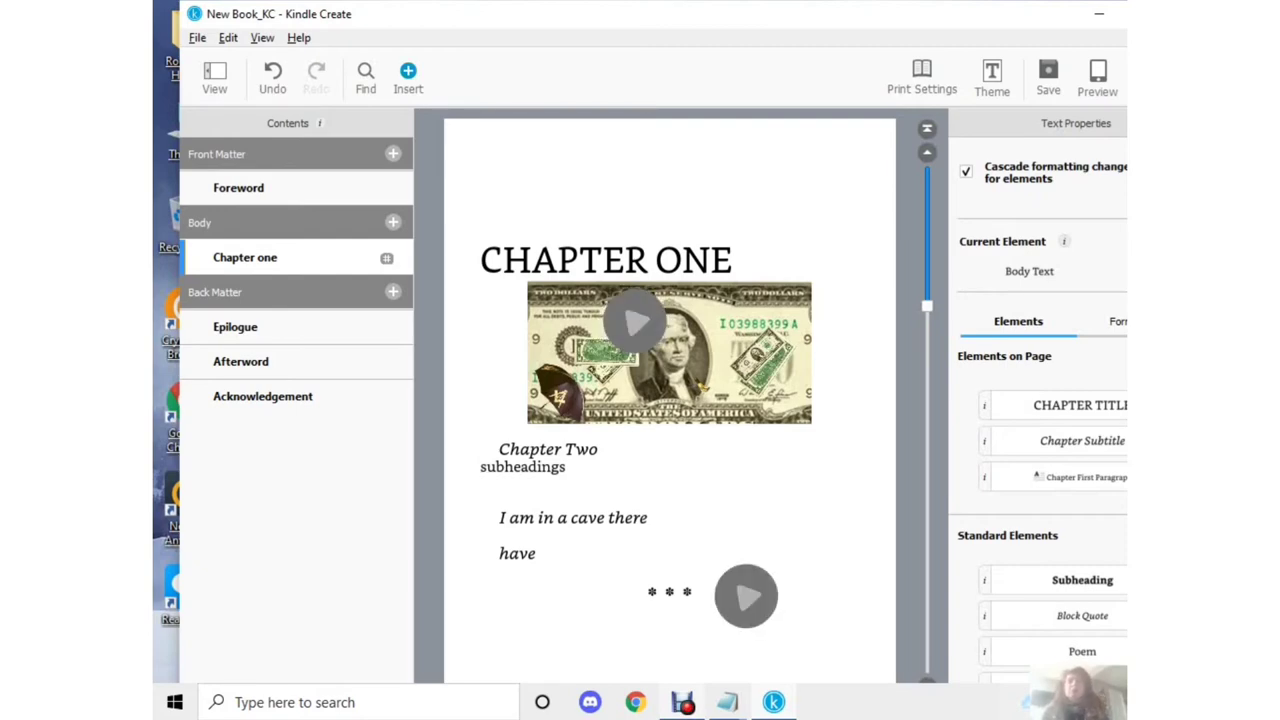
pyautogui.click(408, 75)
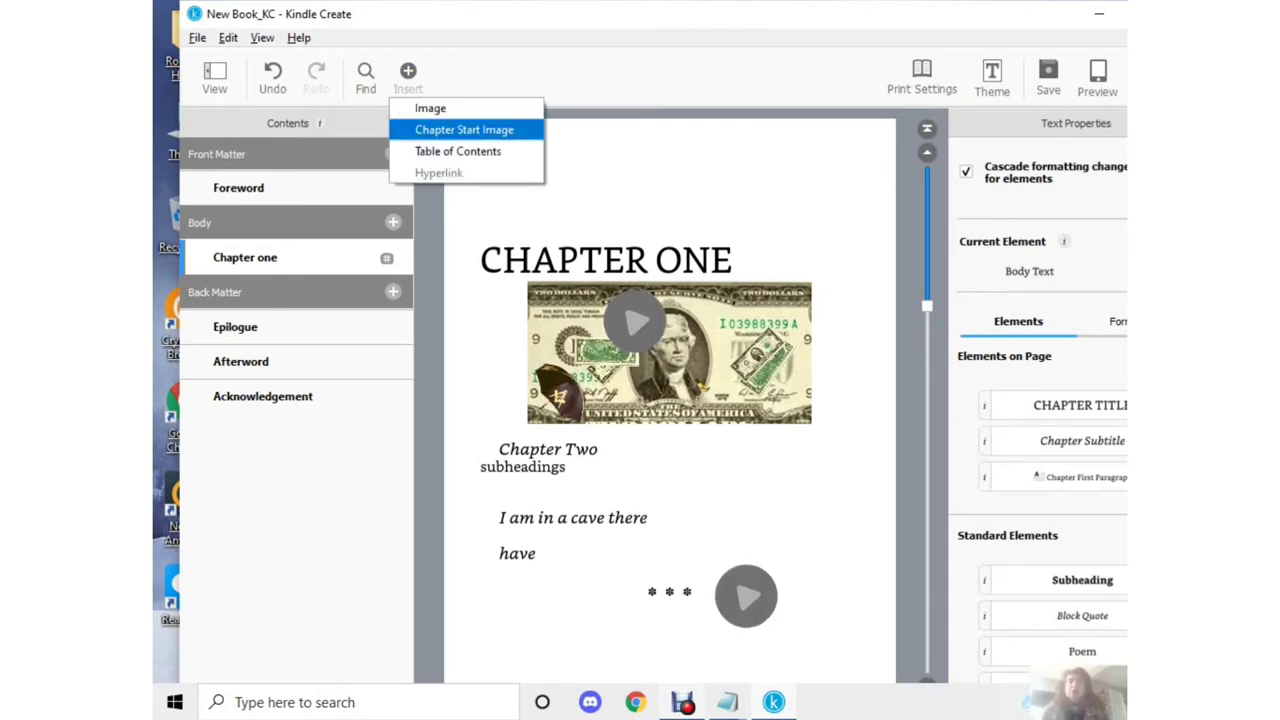
pyautogui.click(464, 129)
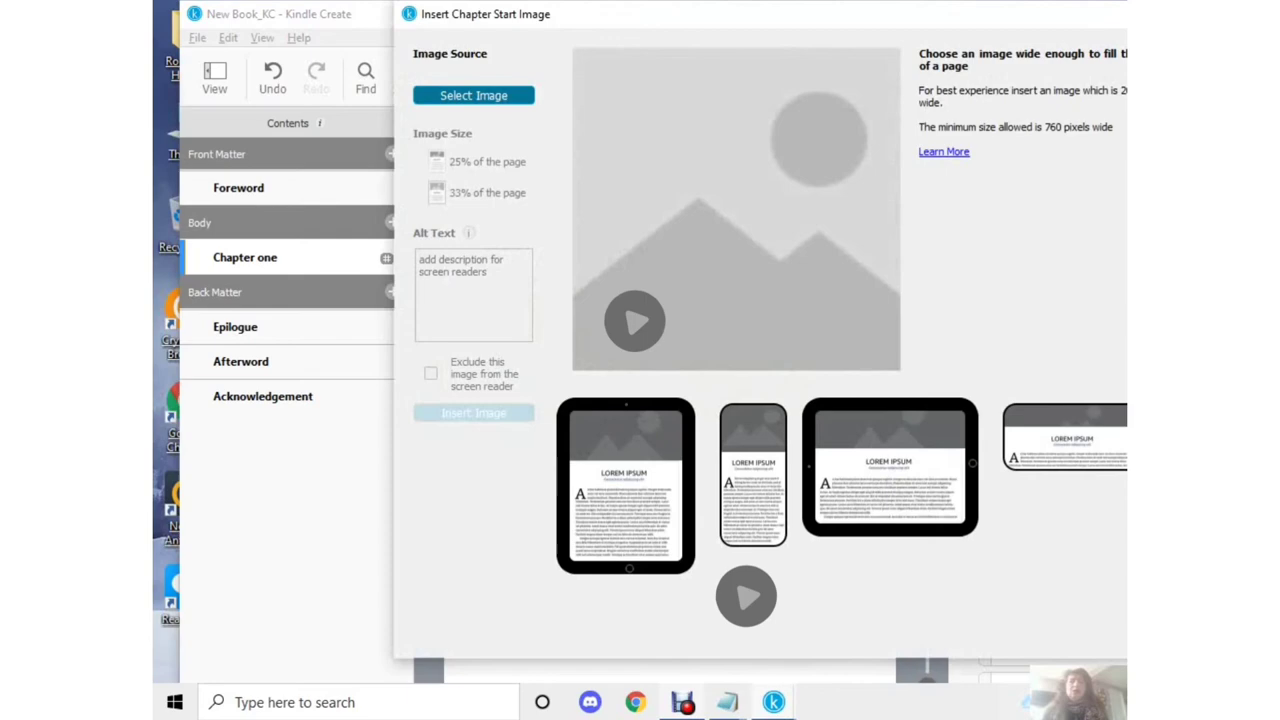
pyautogui.click(473, 95)
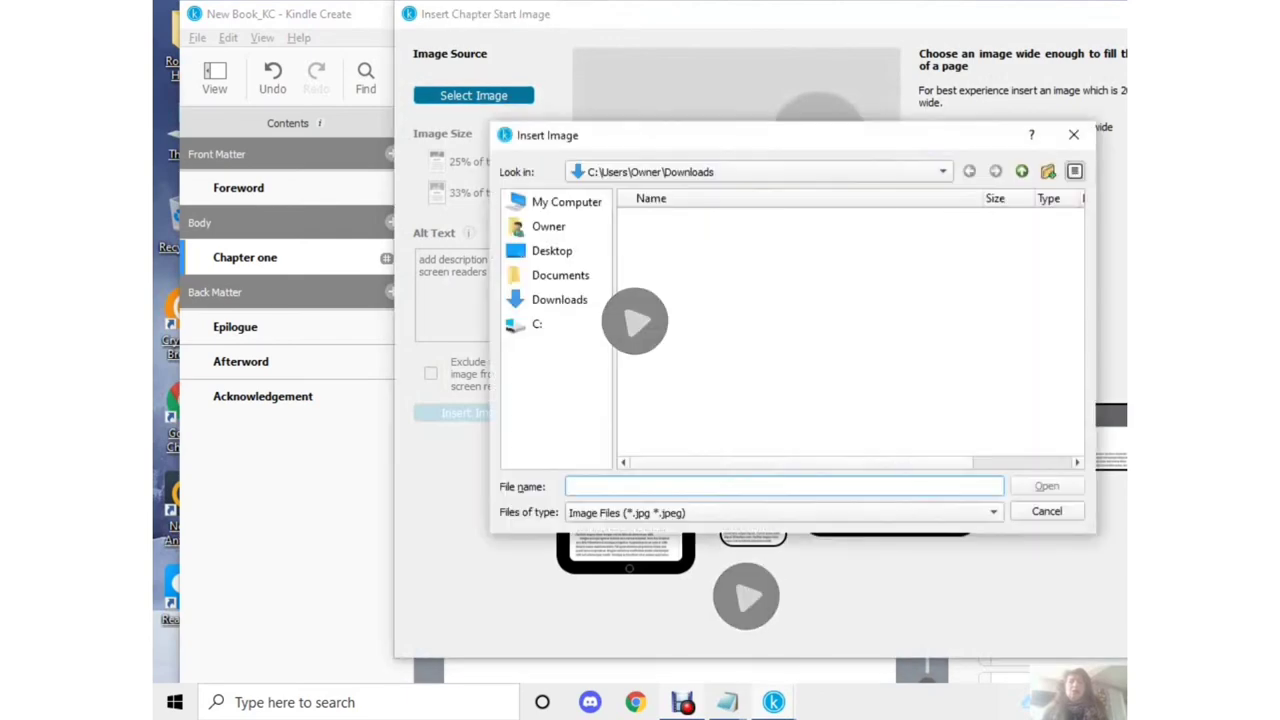
pyautogui.scroll(-5, 850, 335)
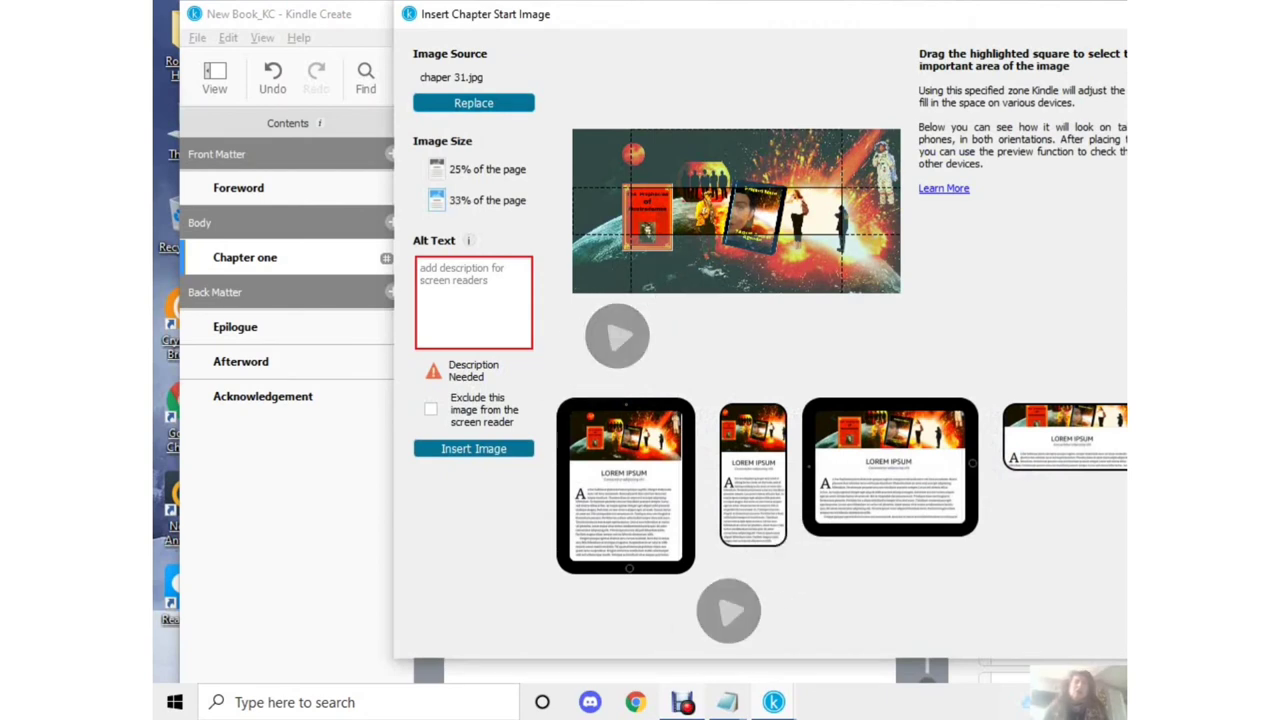
pyautogui.click(437, 169)
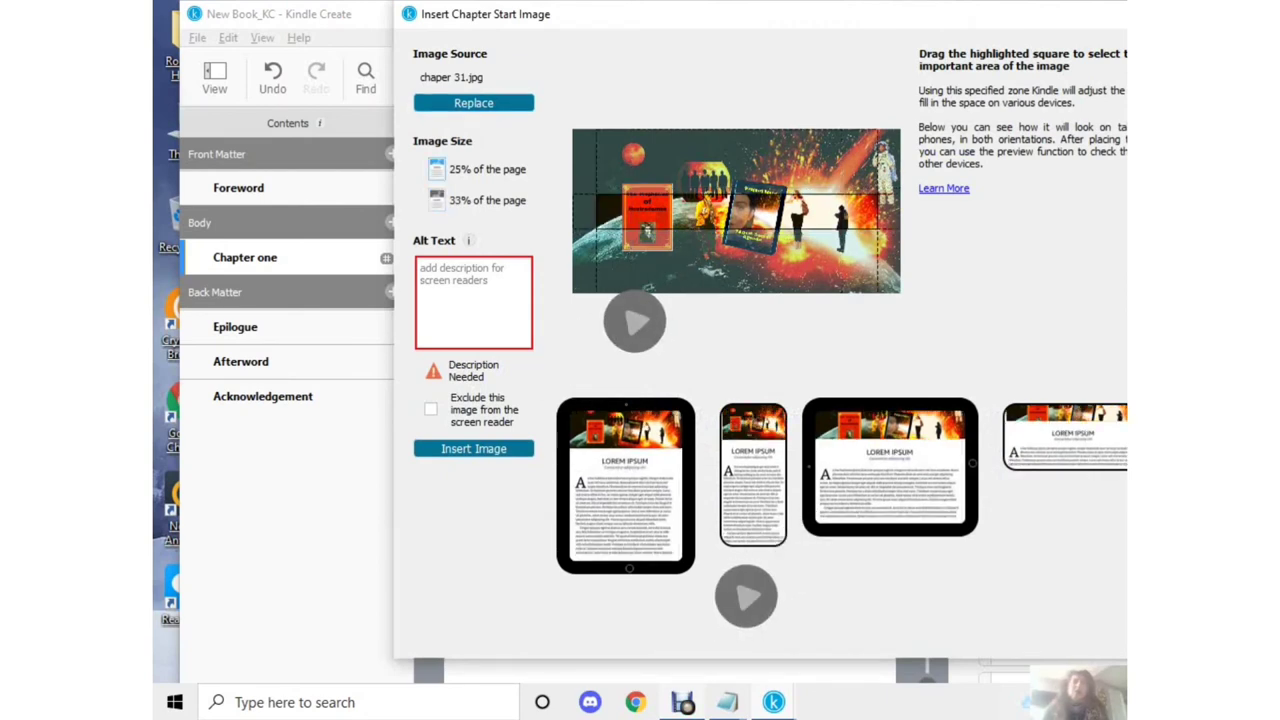
pyautogui.click(437, 200)
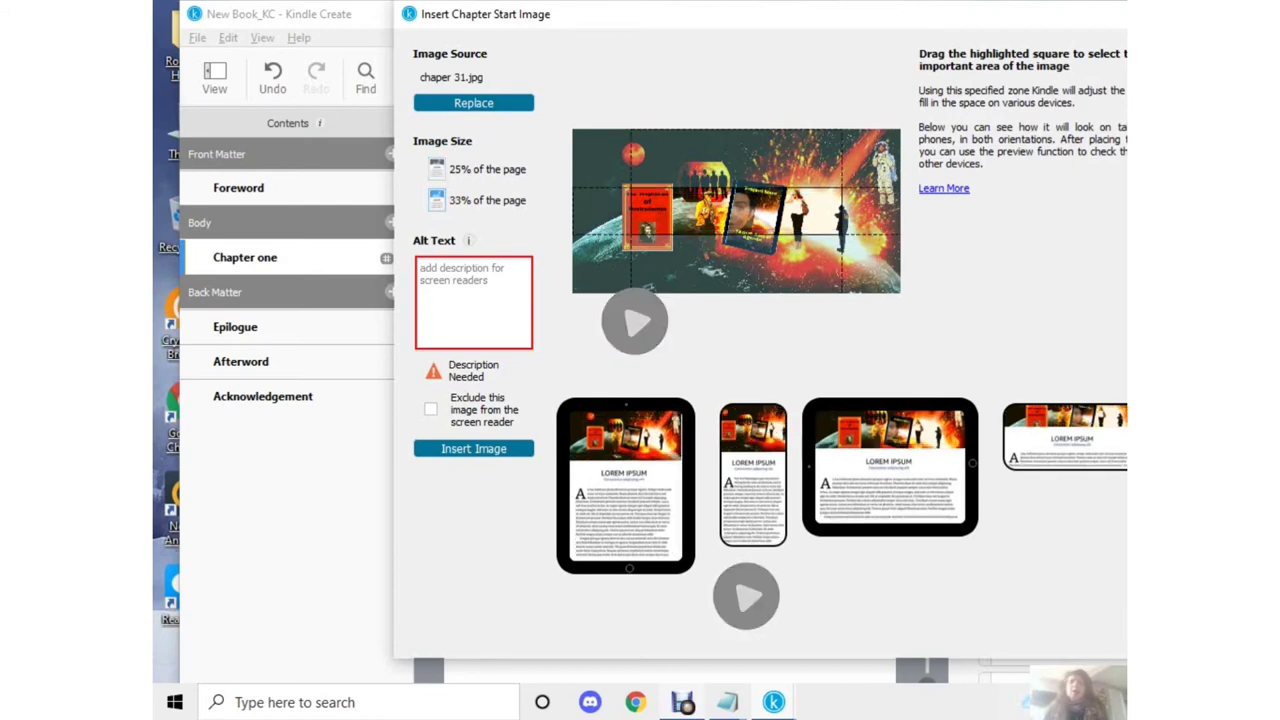
# Give the chapter start image the alt text "prophecies of nostradamus" and insert it into Chapter one.
pyautogui.write('prop')
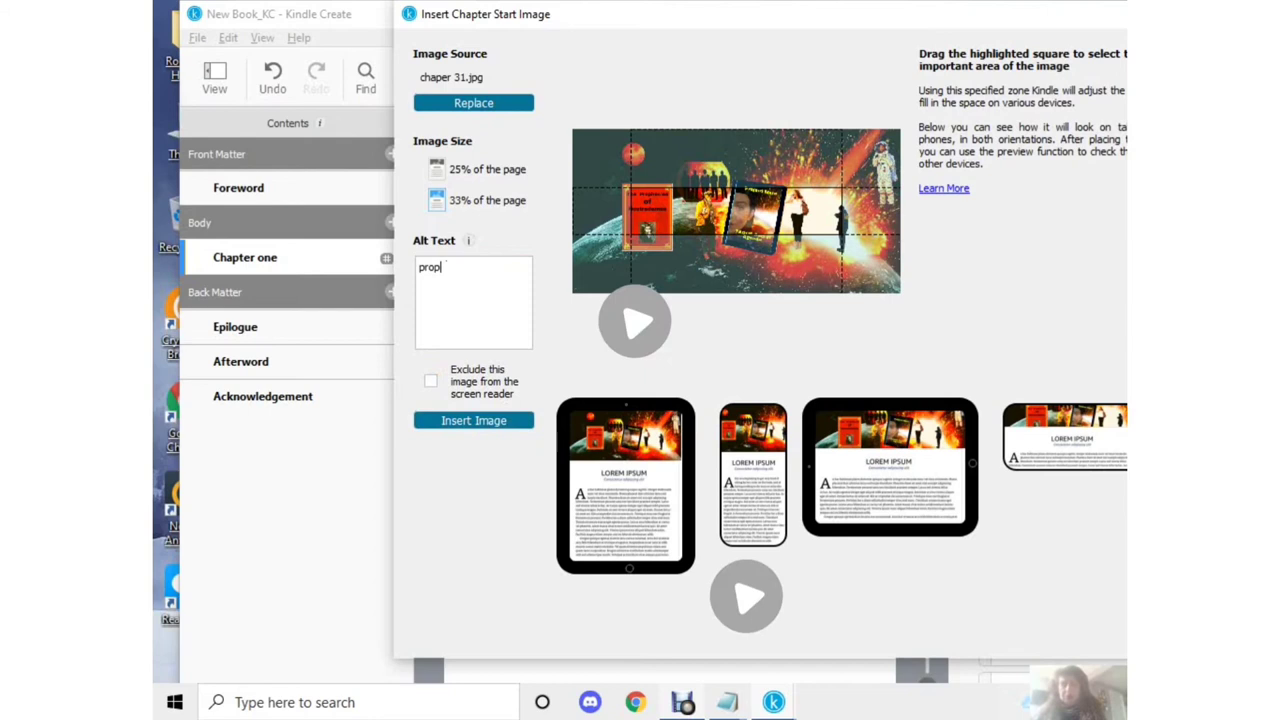
pyautogui.write('hecies ')
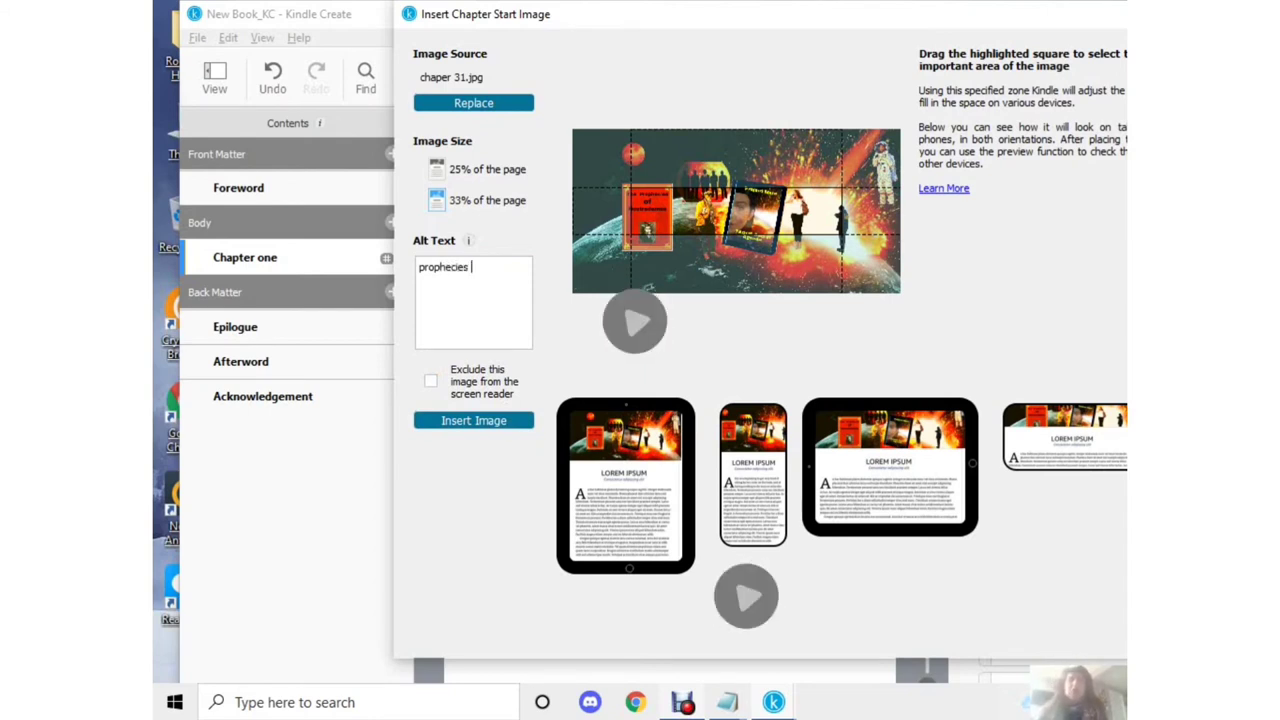
pyautogui.write('of nos')
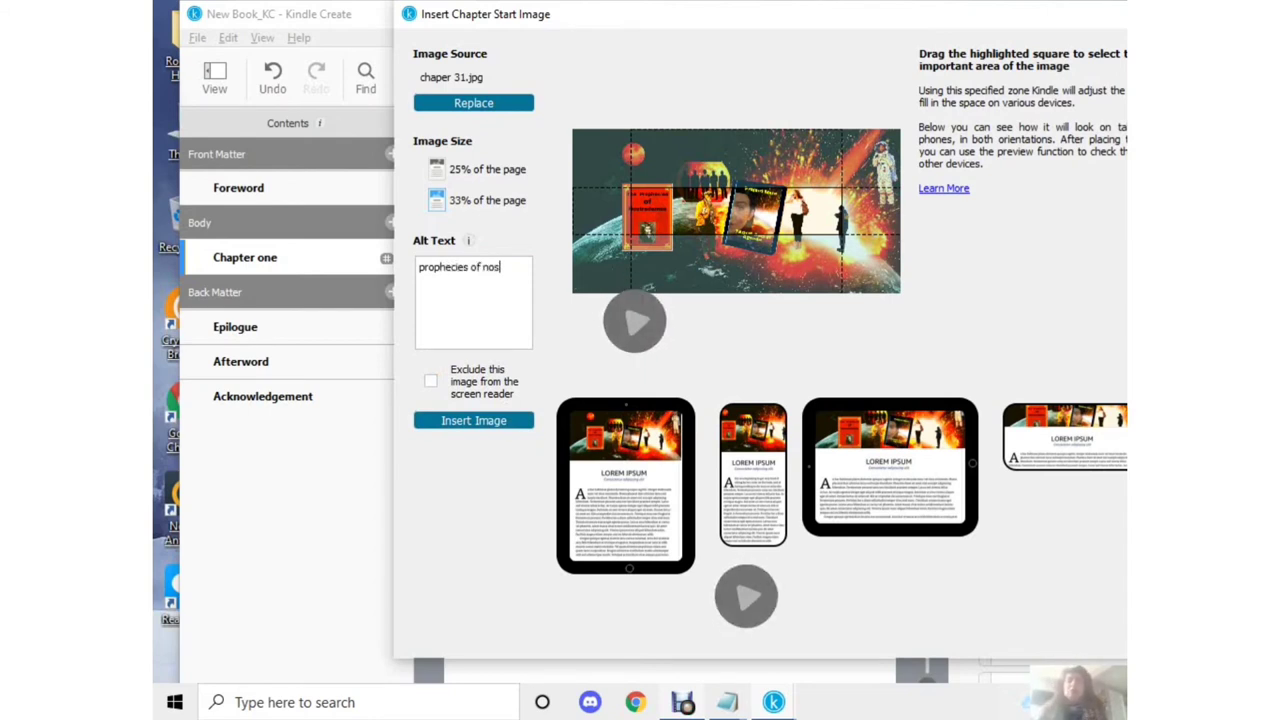
pyautogui.write('tradamus')
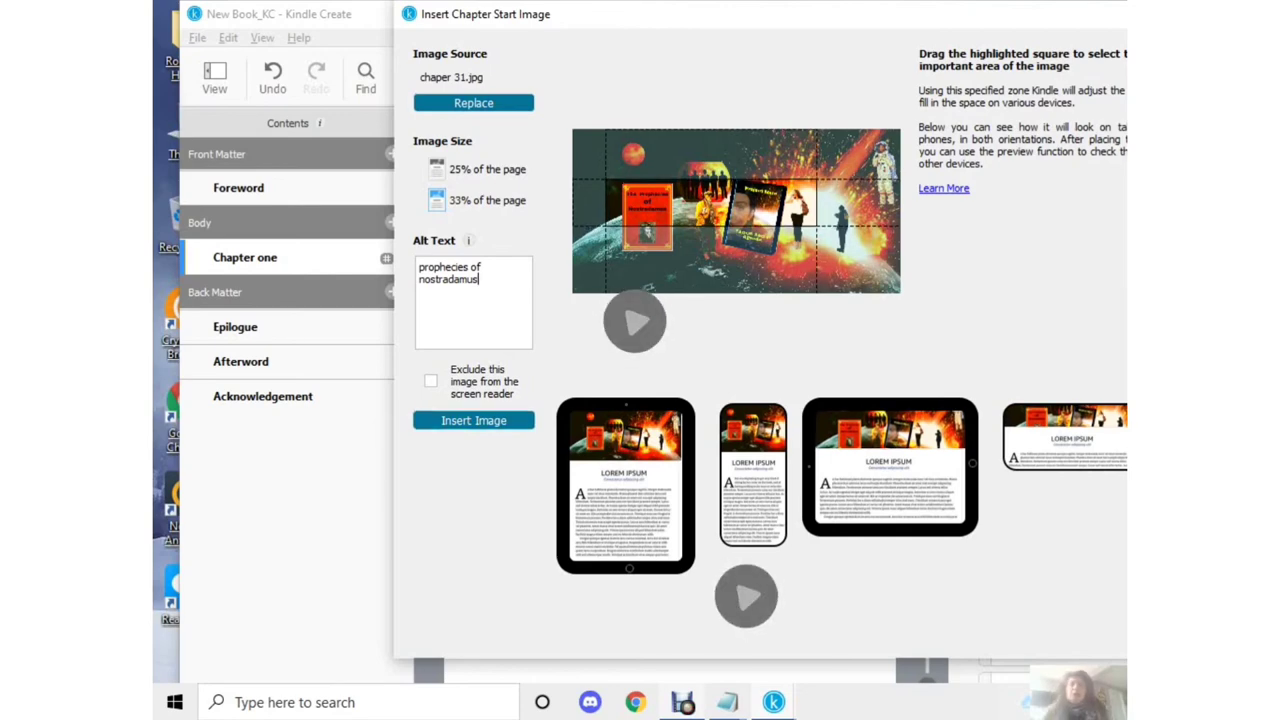
pyautogui.click(473, 420)
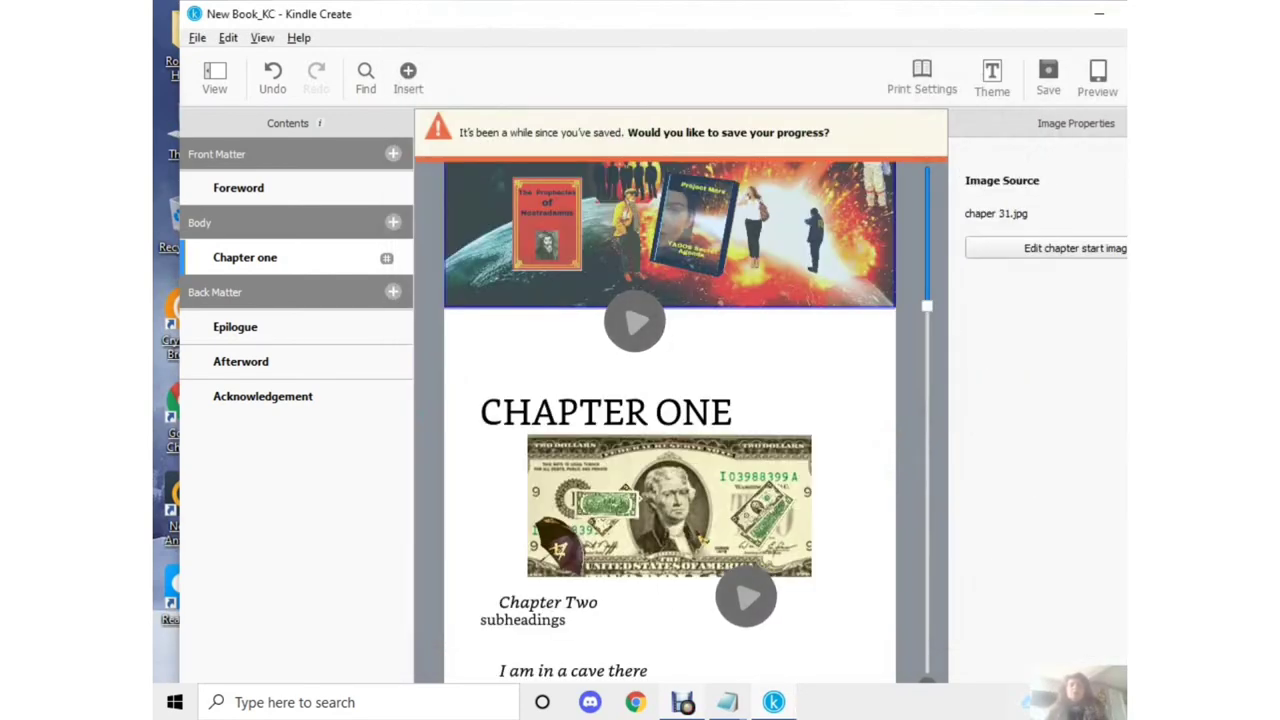
# Examine which insert and context options are available for the CHAPTER ONE heading.
pyautogui.click(733, 412)
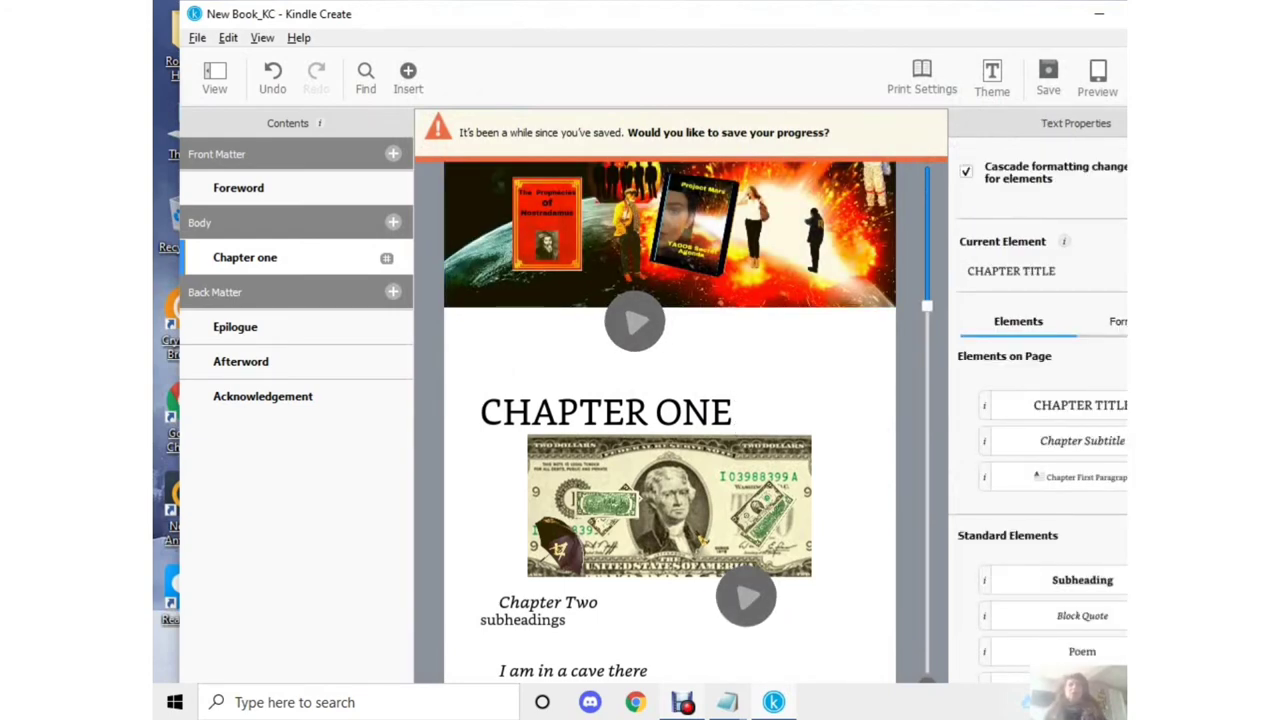
pyautogui.click(238, 187)
pyautogui.click(245, 257)
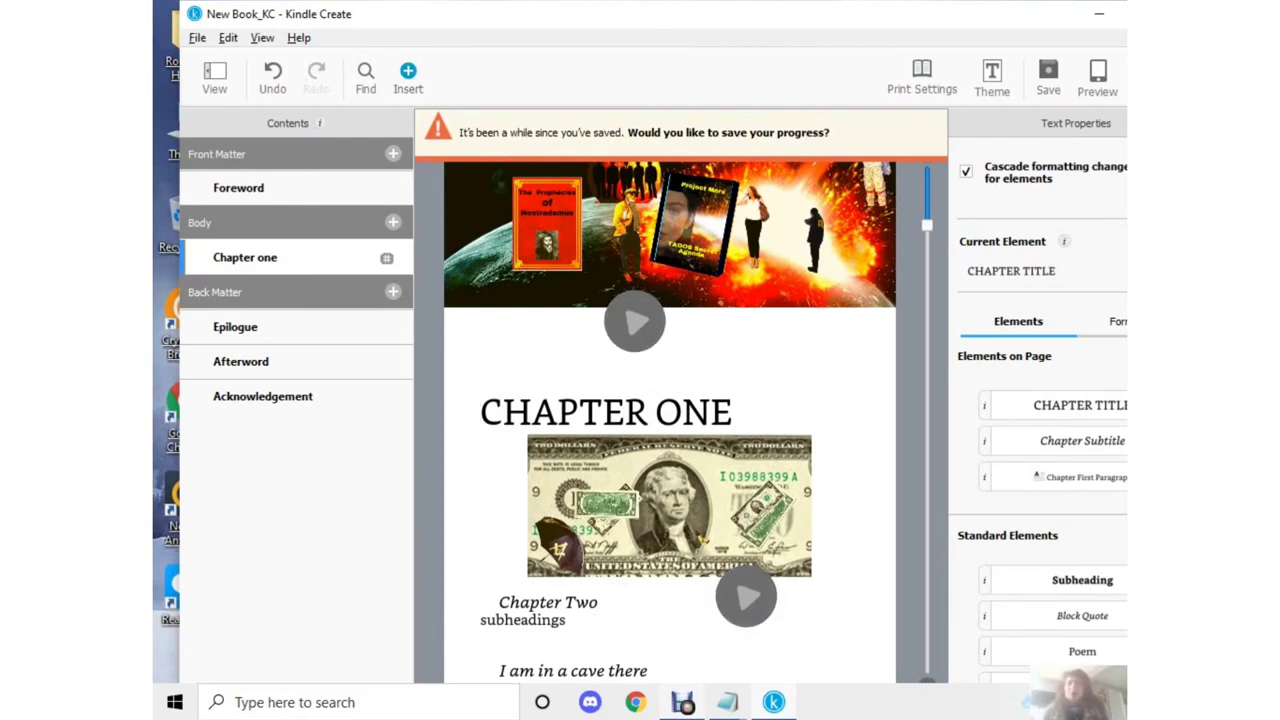
pyautogui.click(408, 75)
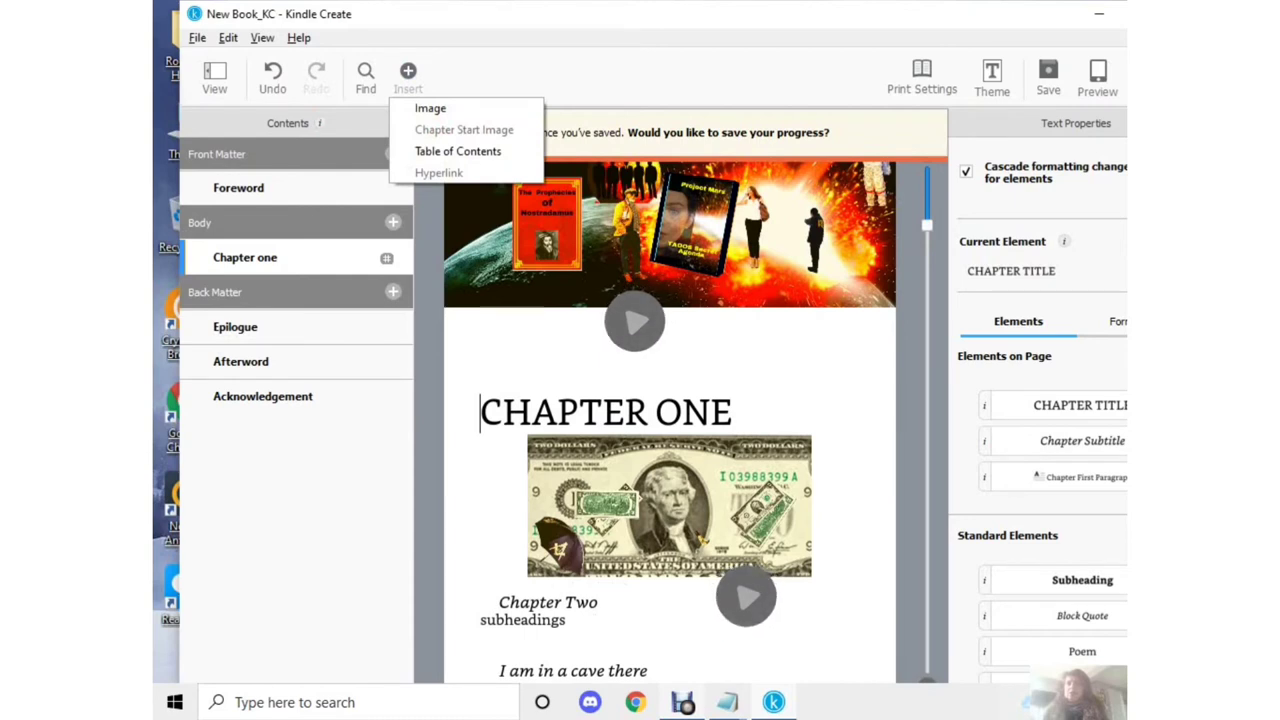
pyautogui.click(732, 412)
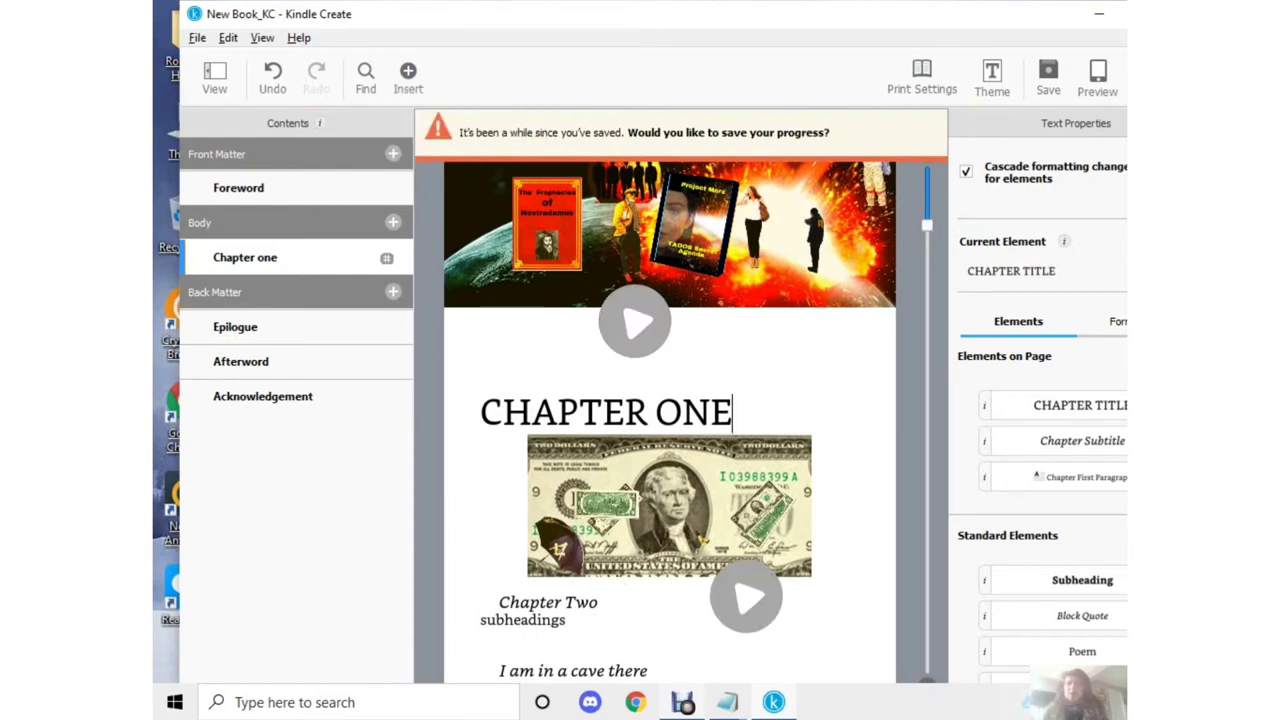
pyautogui.hotkey('ctrl', 'shift', 'Left')
pyautogui.hotkey('ctrl', 'shift', 'Left')
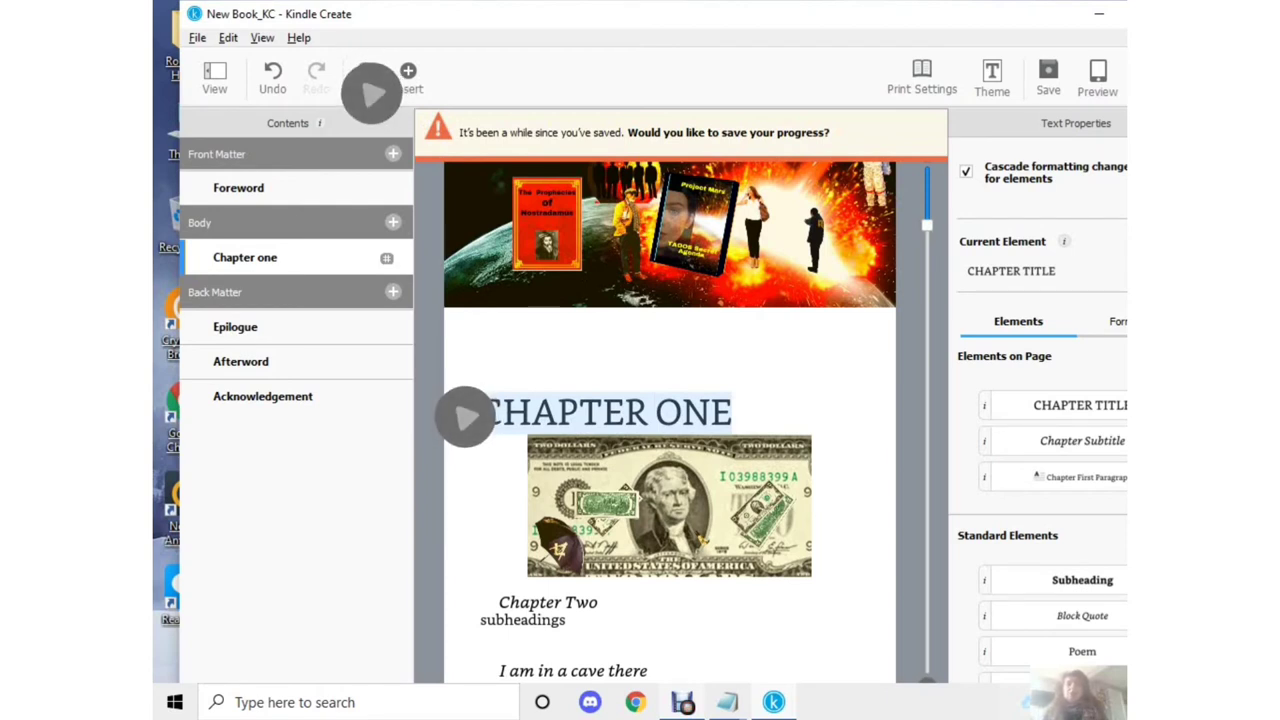
pyautogui.rightClick(613, 414)
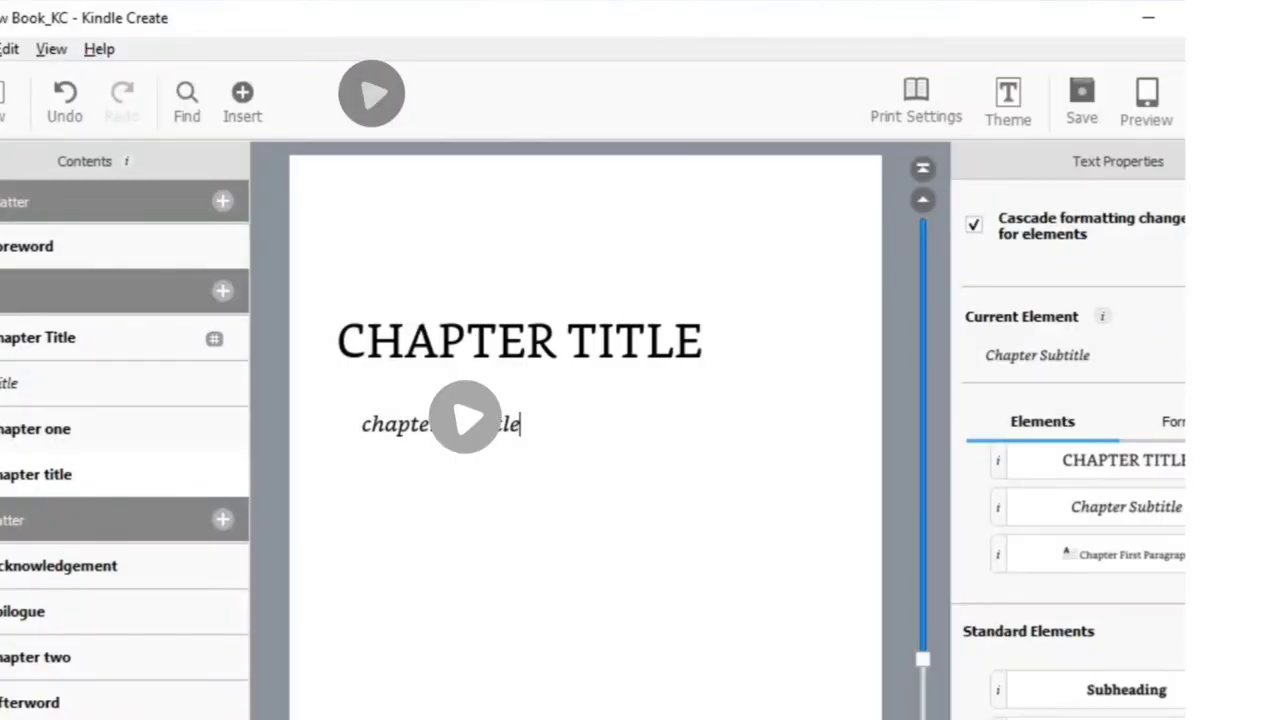
# Add a body text line reading "chapter title" beneath the chapter subtitle on the CHAPTER TITLE page.
pyautogui.click(337, 341)
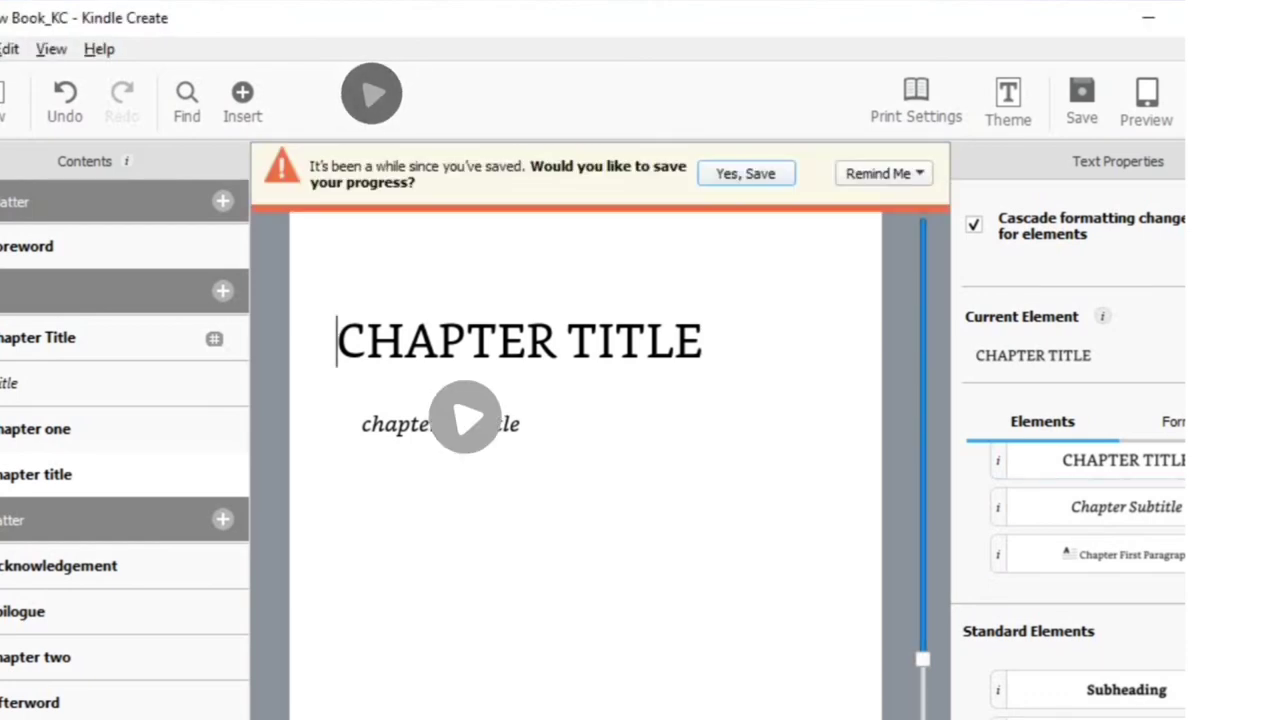
pyautogui.click(361, 424)
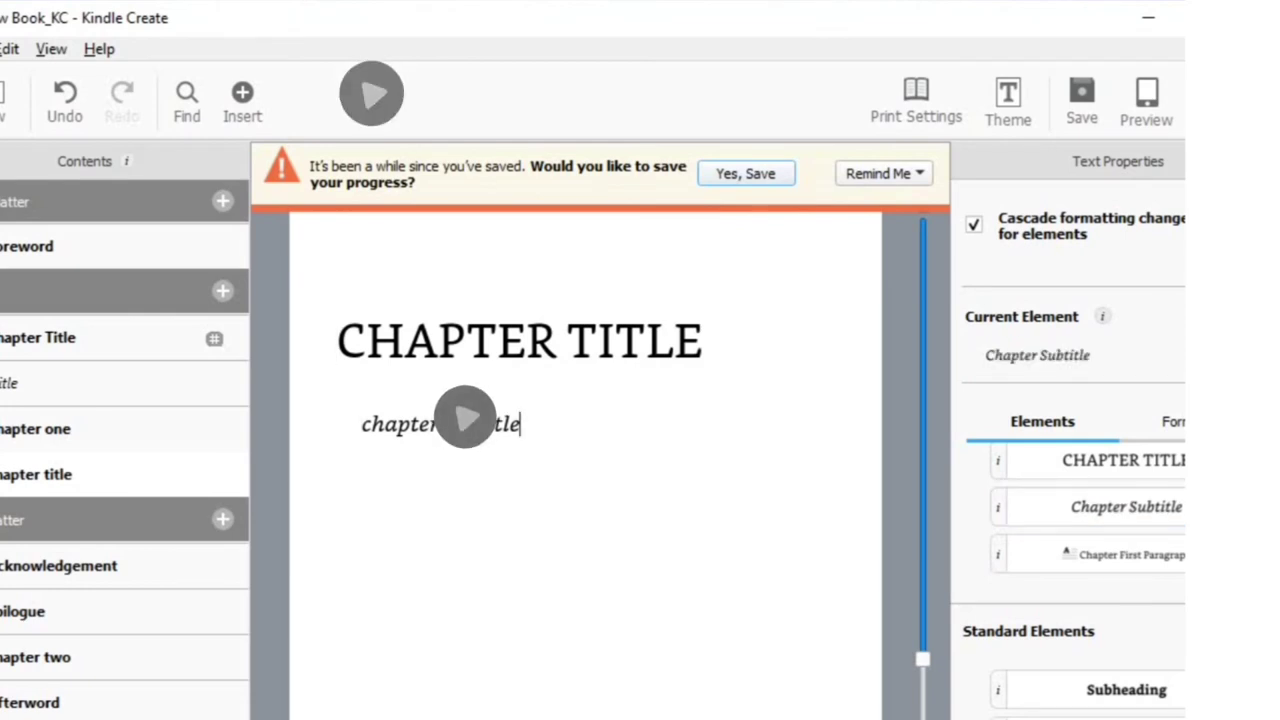
pyautogui.press('Return')
pyautogui.write('ch')
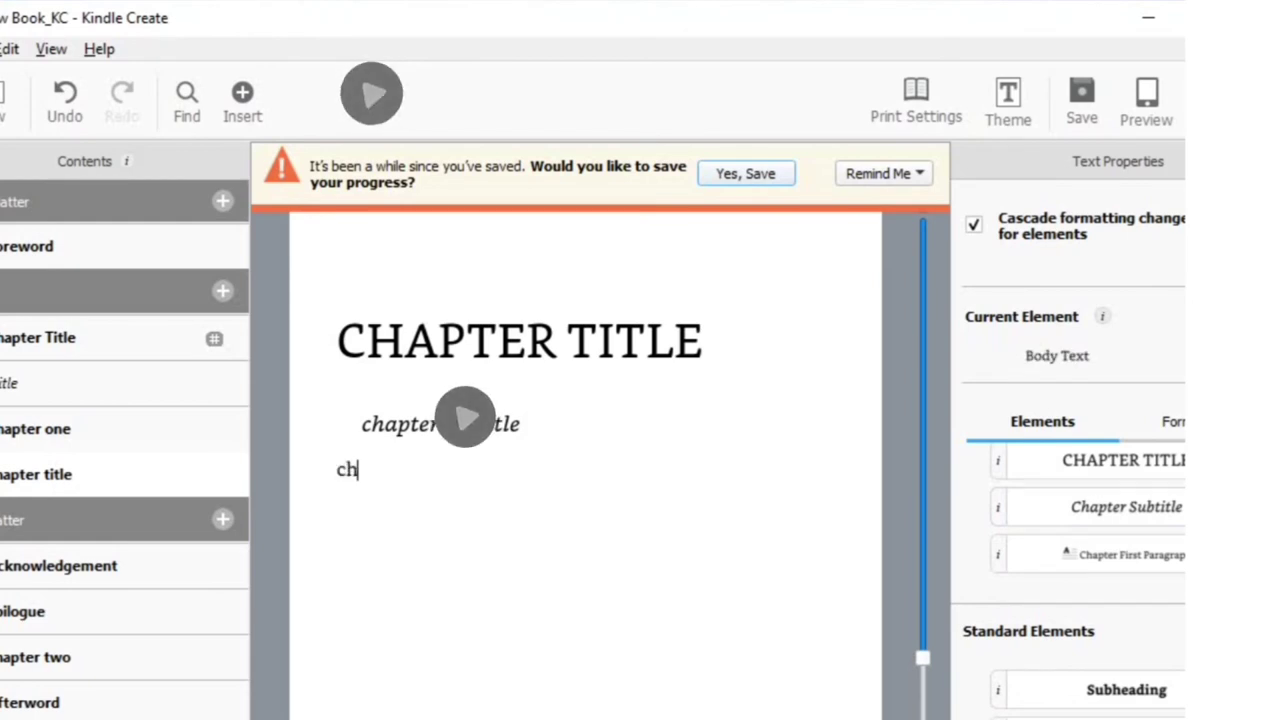
pyautogui.write('apter title')
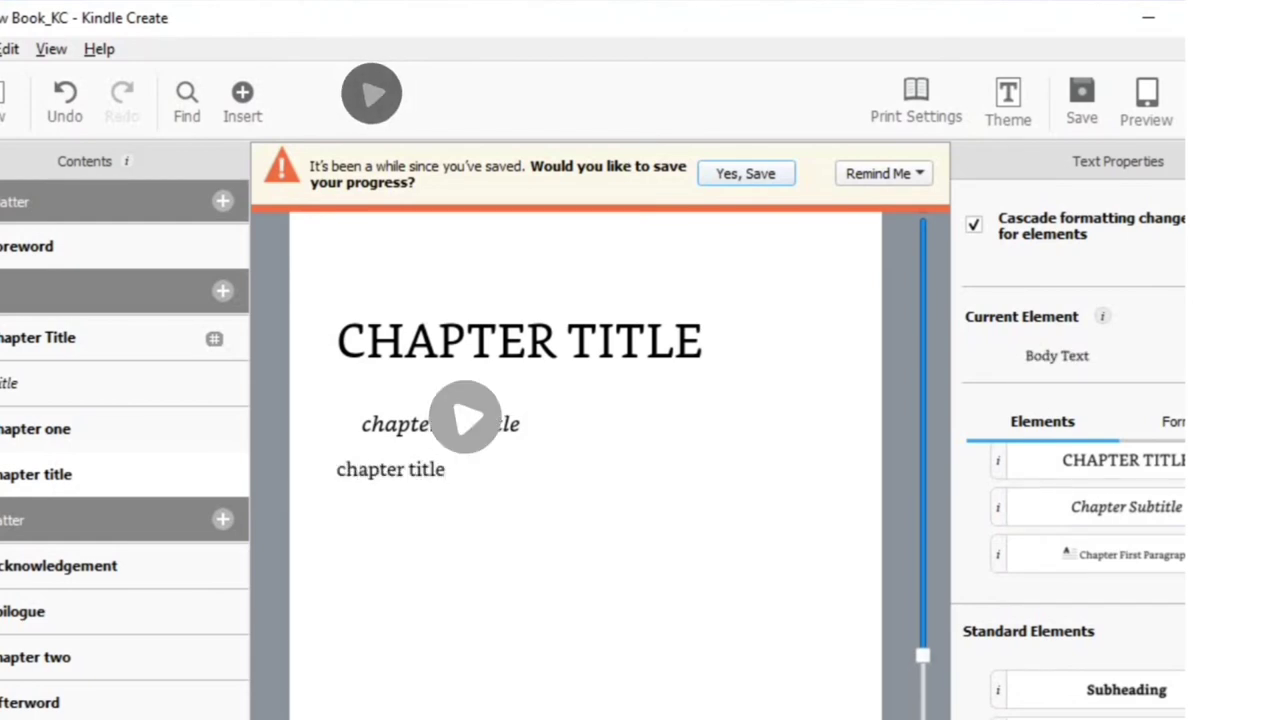
# Try the Chapter Title element on the new "chapter title" line, then style it as Chapter Subtitle.
pyautogui.hotkey('shift', 'End')
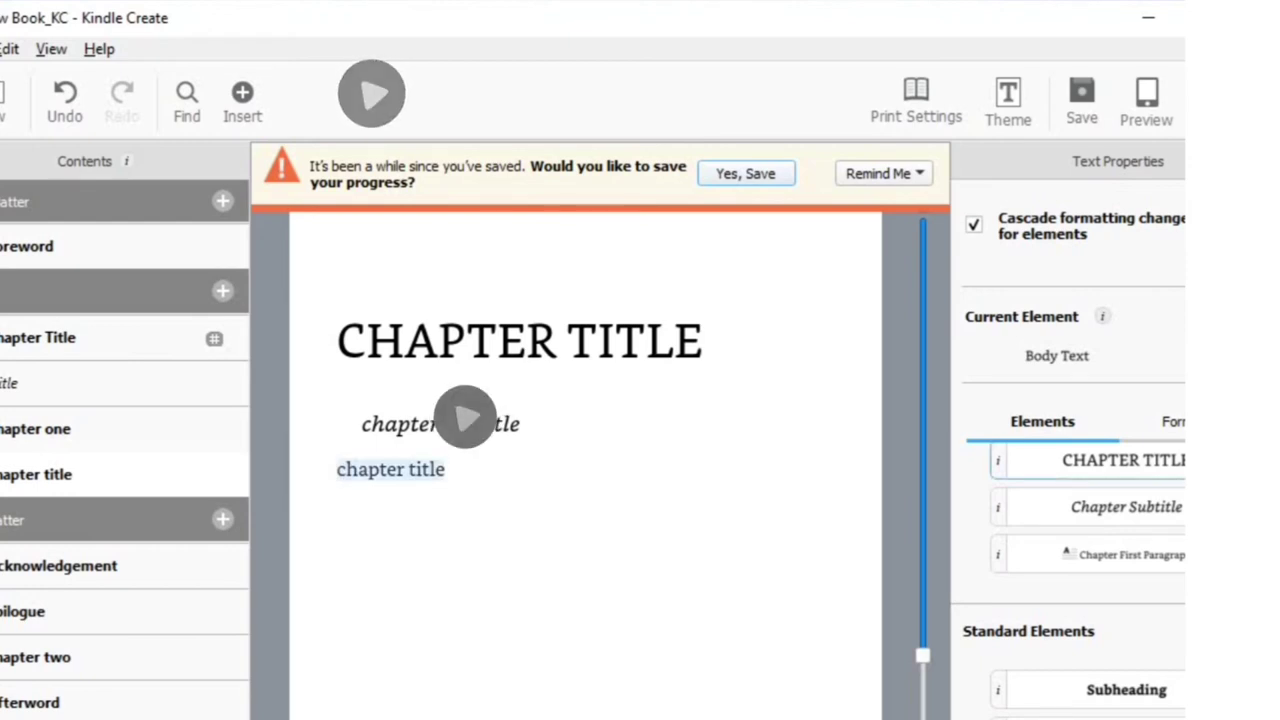
pyautogui.click(1123, 460)
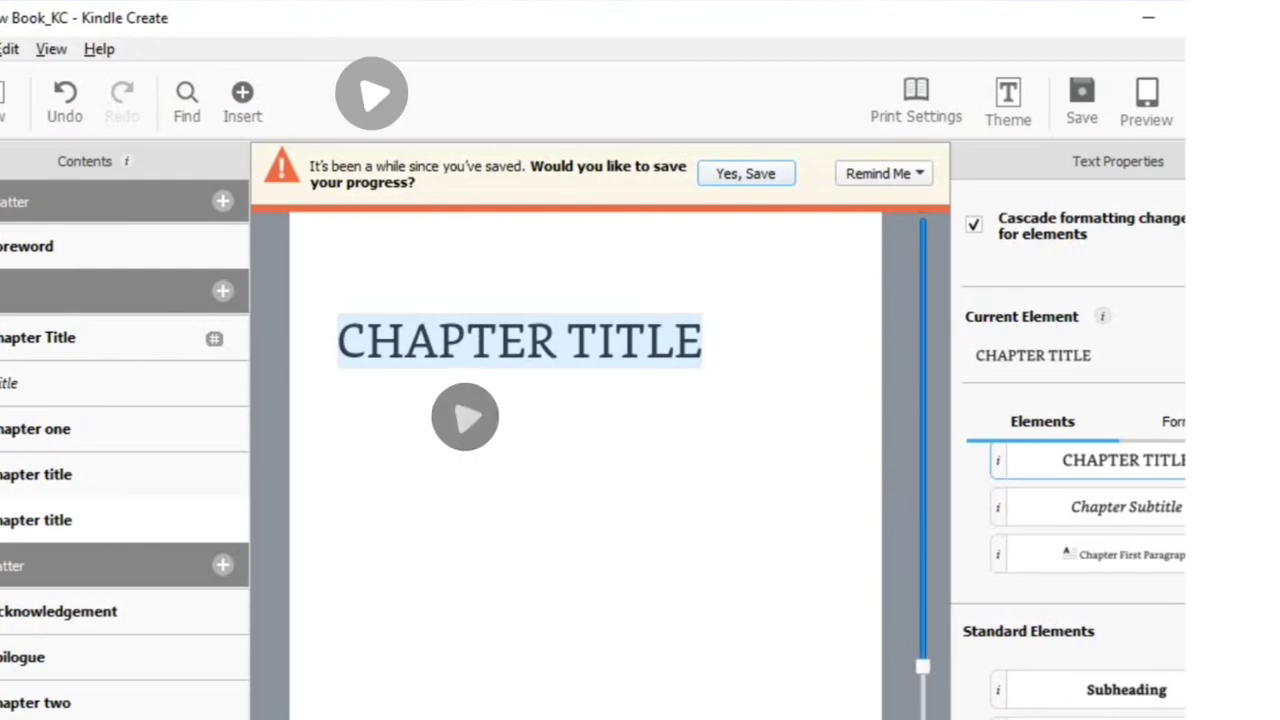
pyautogui.click(1126, 506)
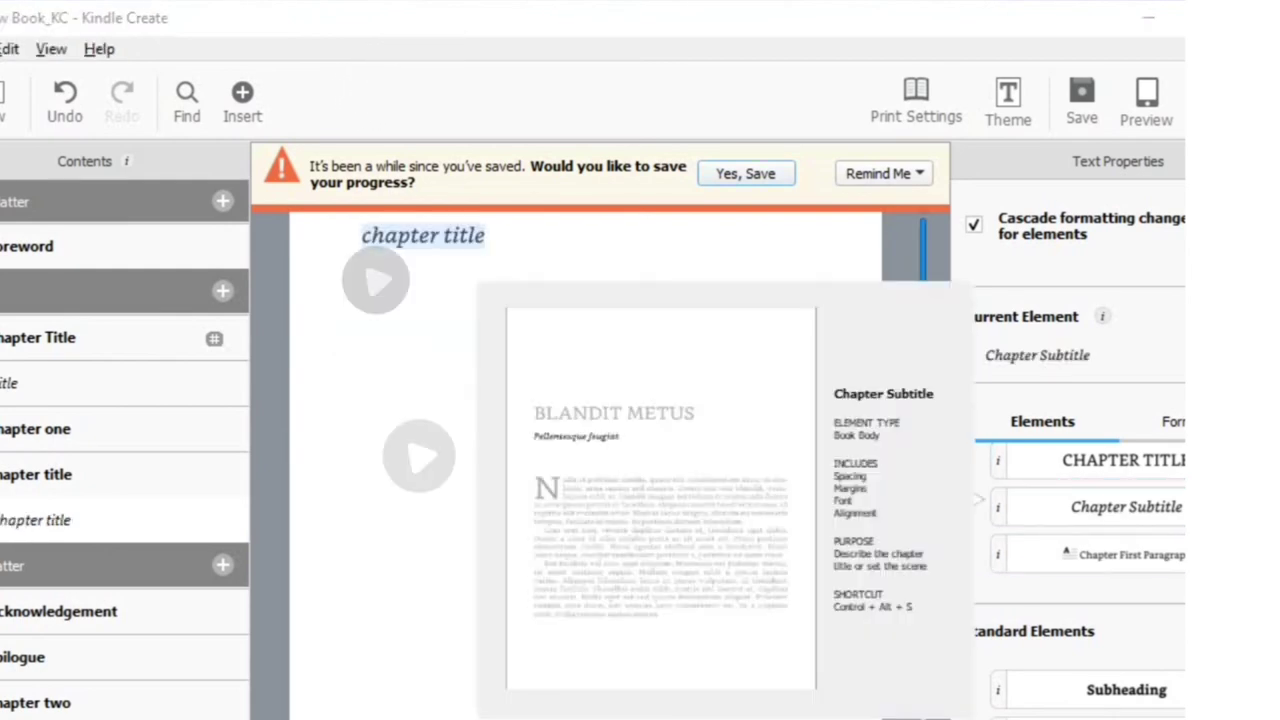
# Try the Subheading element on the "chapter title" line, then style it as Block Quote.
pyautogui.click(1126, 689)
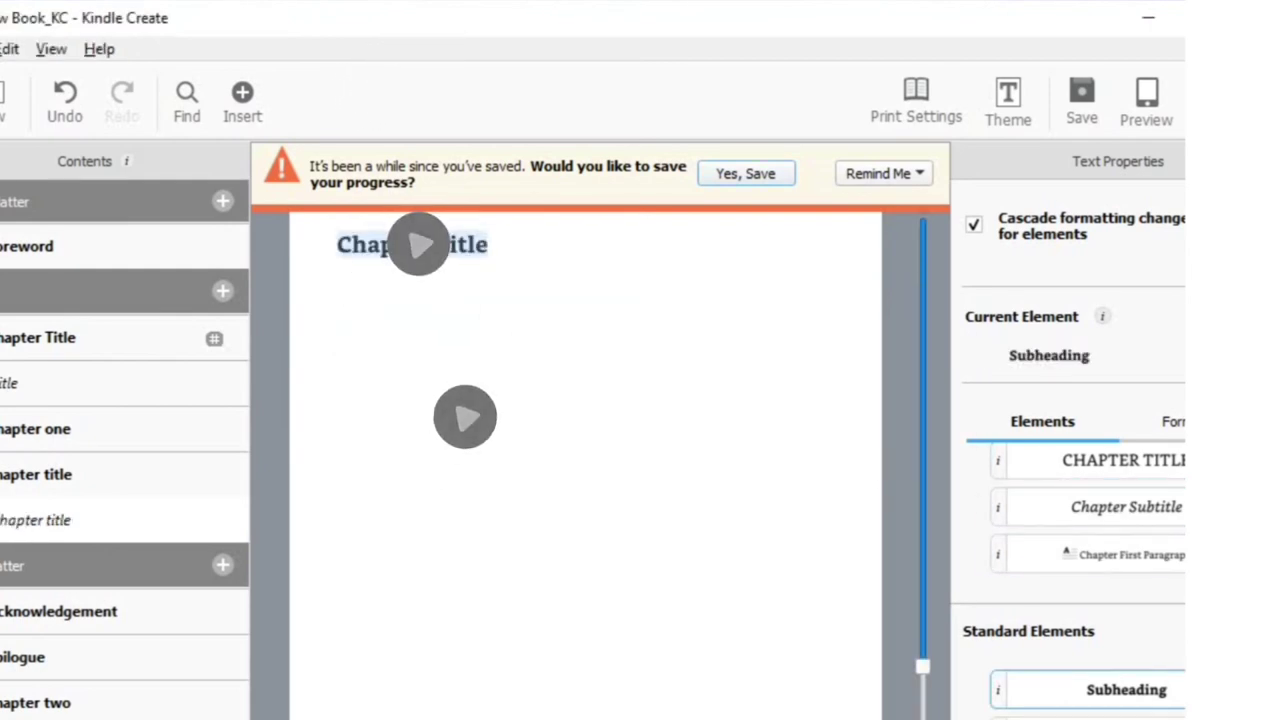
pyautogui.click(1126, 717)
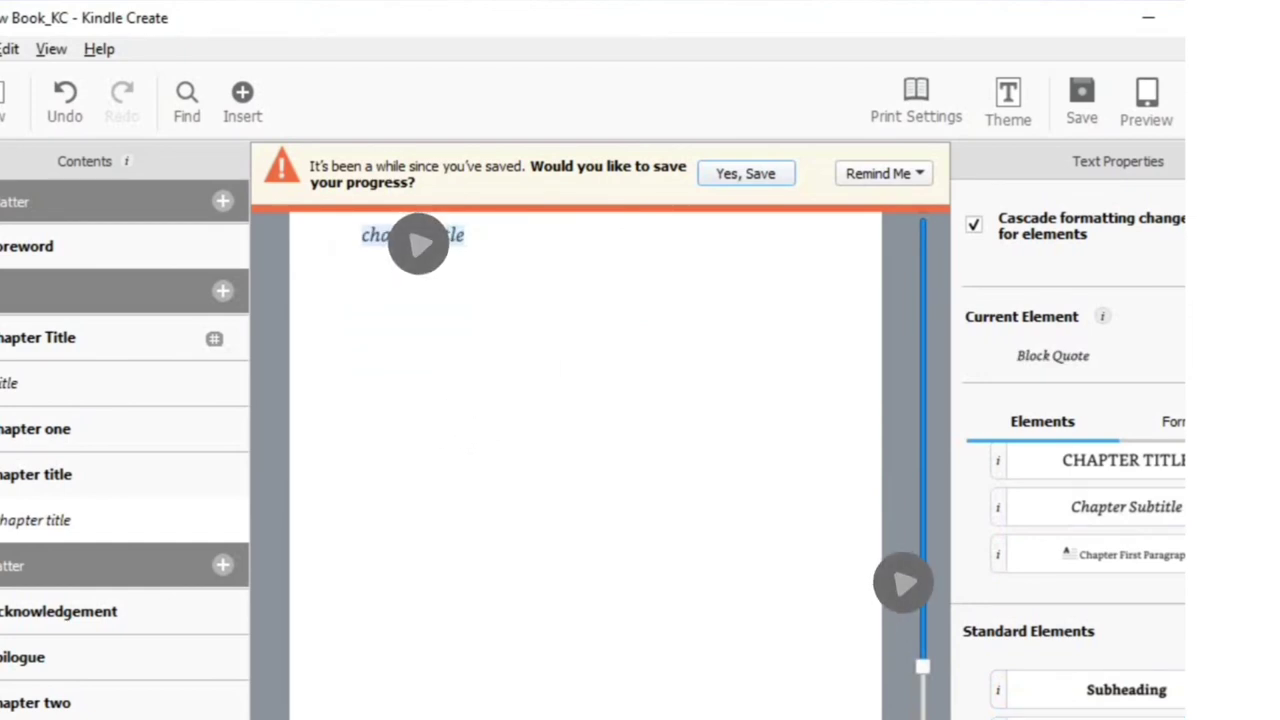
pyautogui.click(1126, 717)
pyautogui.click(1126, 717)
pyautogui.scroll(1, 1126, 578)
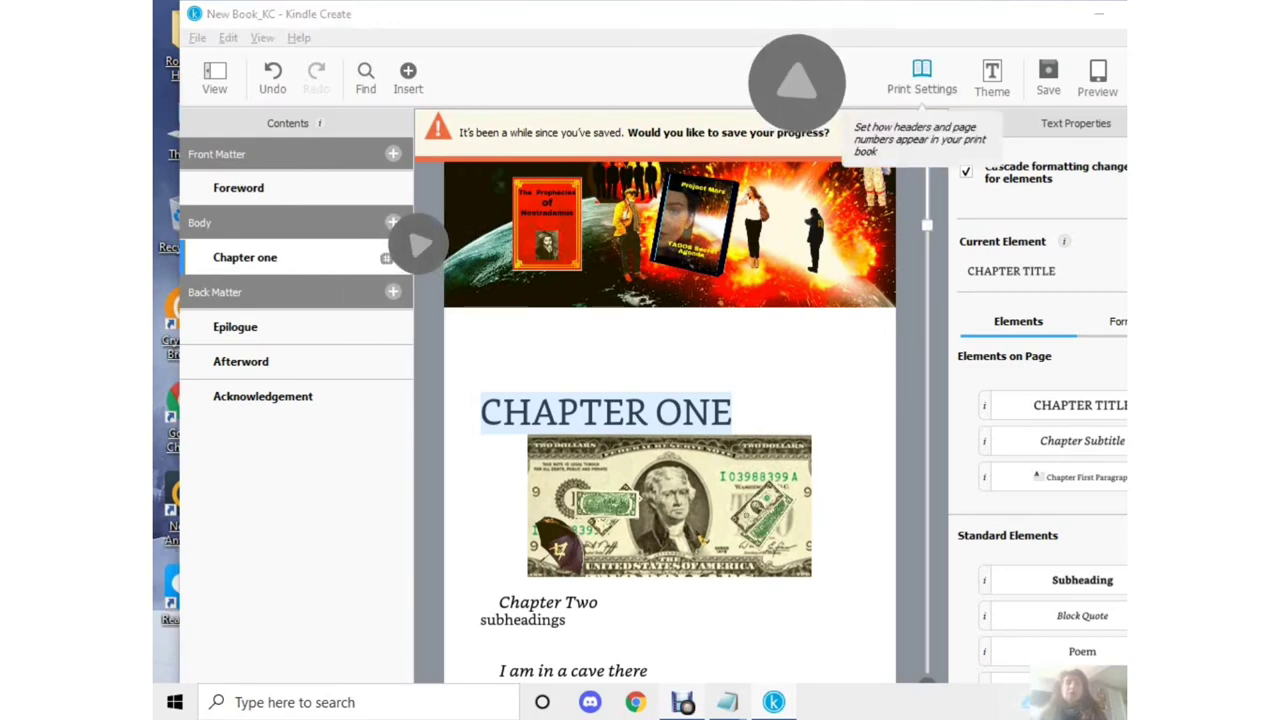
# Choose the print layout with page numbers below the text and no author or book title header.
pyautogui.click(922, 75)
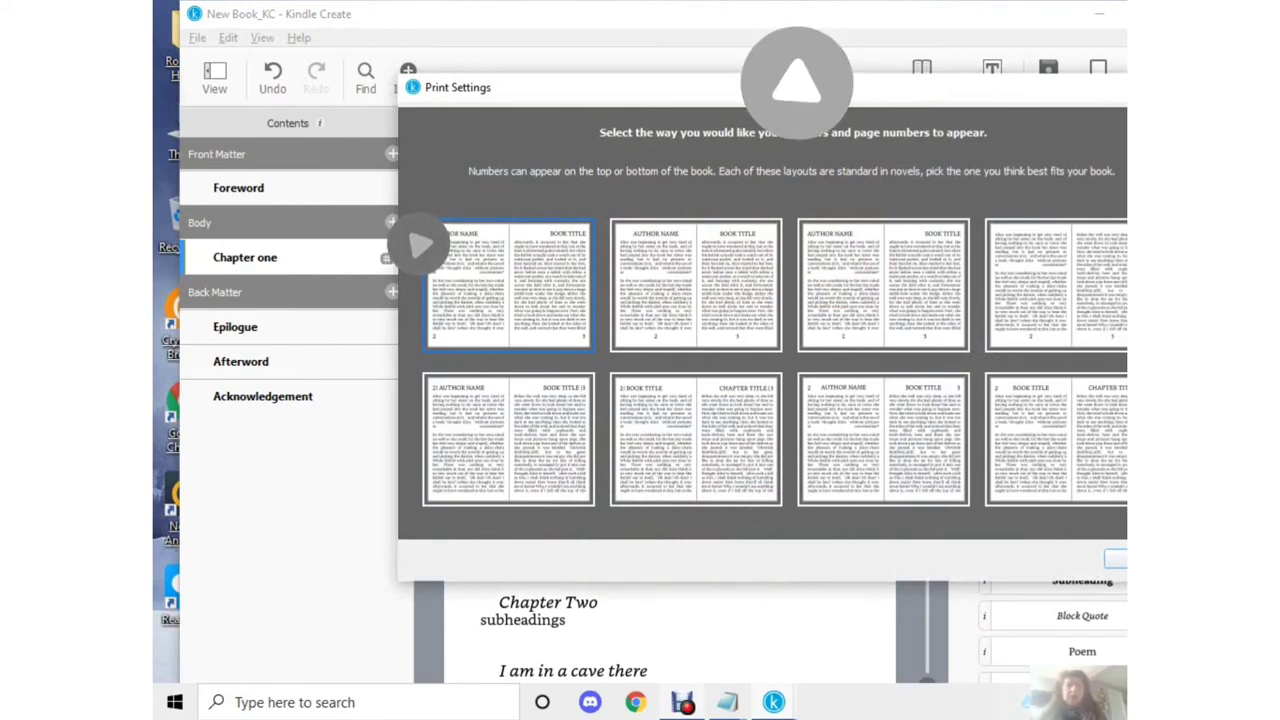
pyautogui.click(1056, 285)
pyautogui.click(1115, 558)
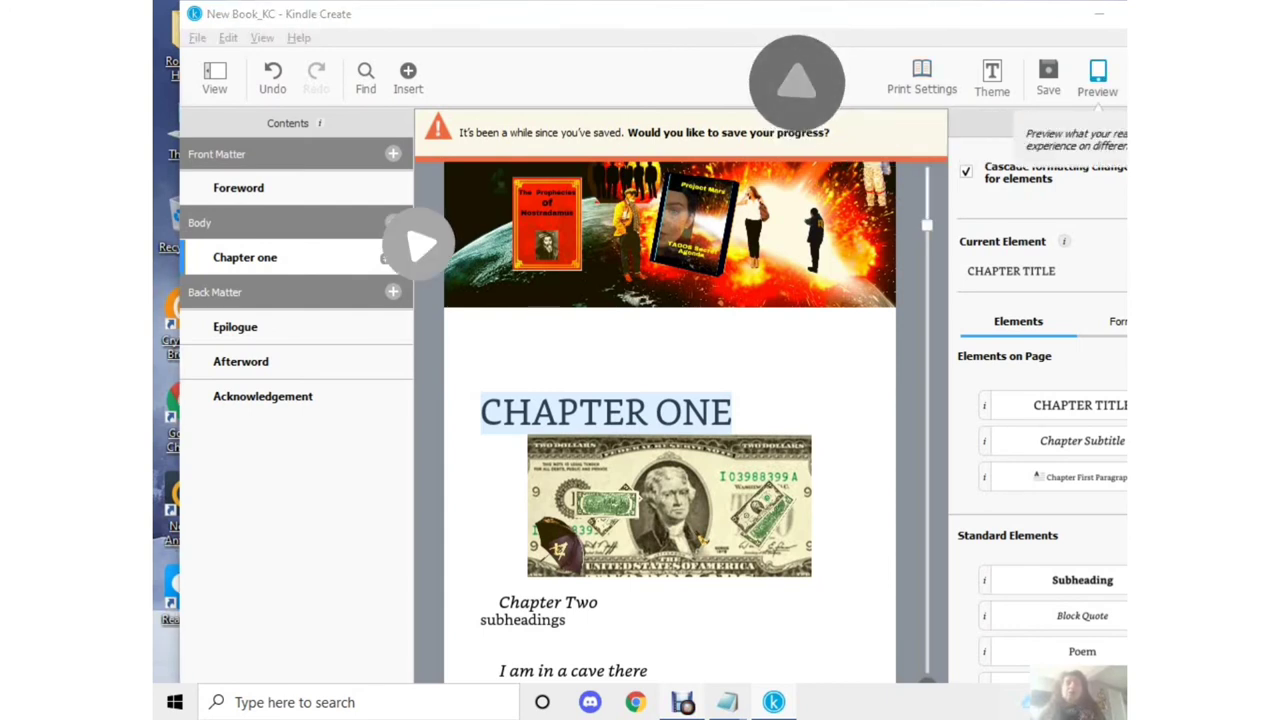
# Preview the book as it appears on the Phone and Kindle E-reader device types.
pyautogui.click(1097, 75)
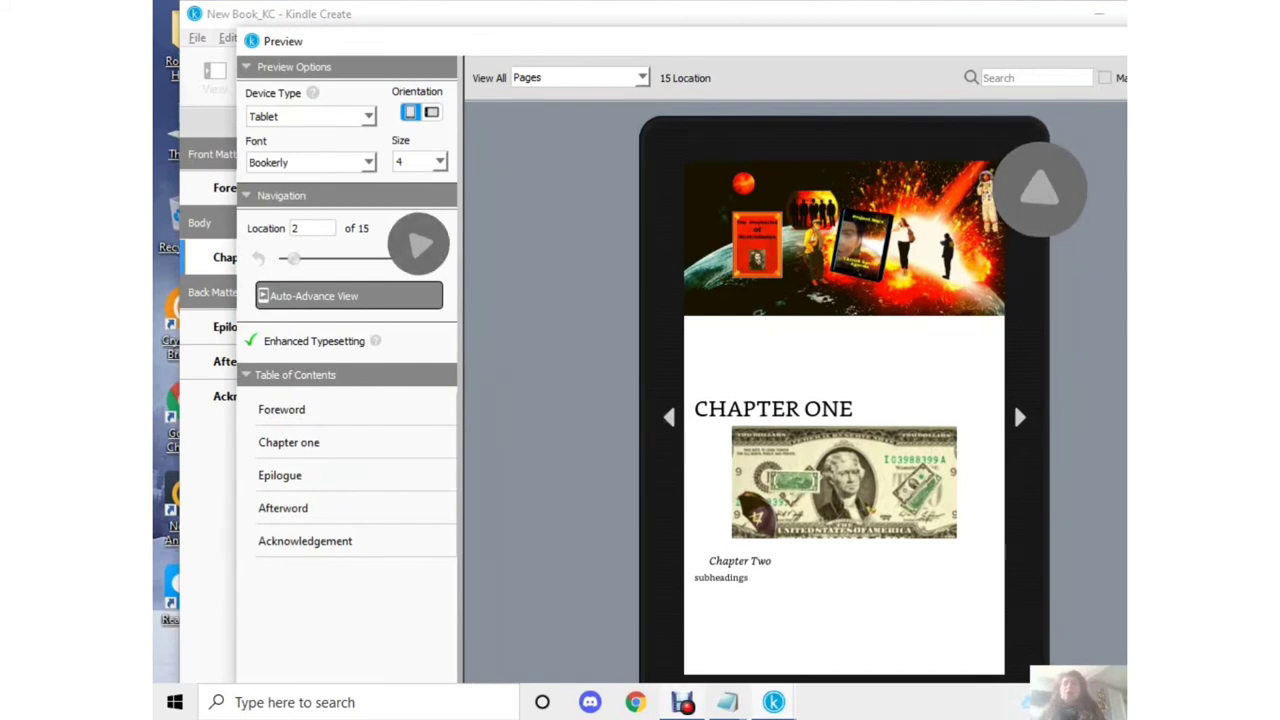
pyautogui.click(311, 116)
pyautogui.click(290, 134)
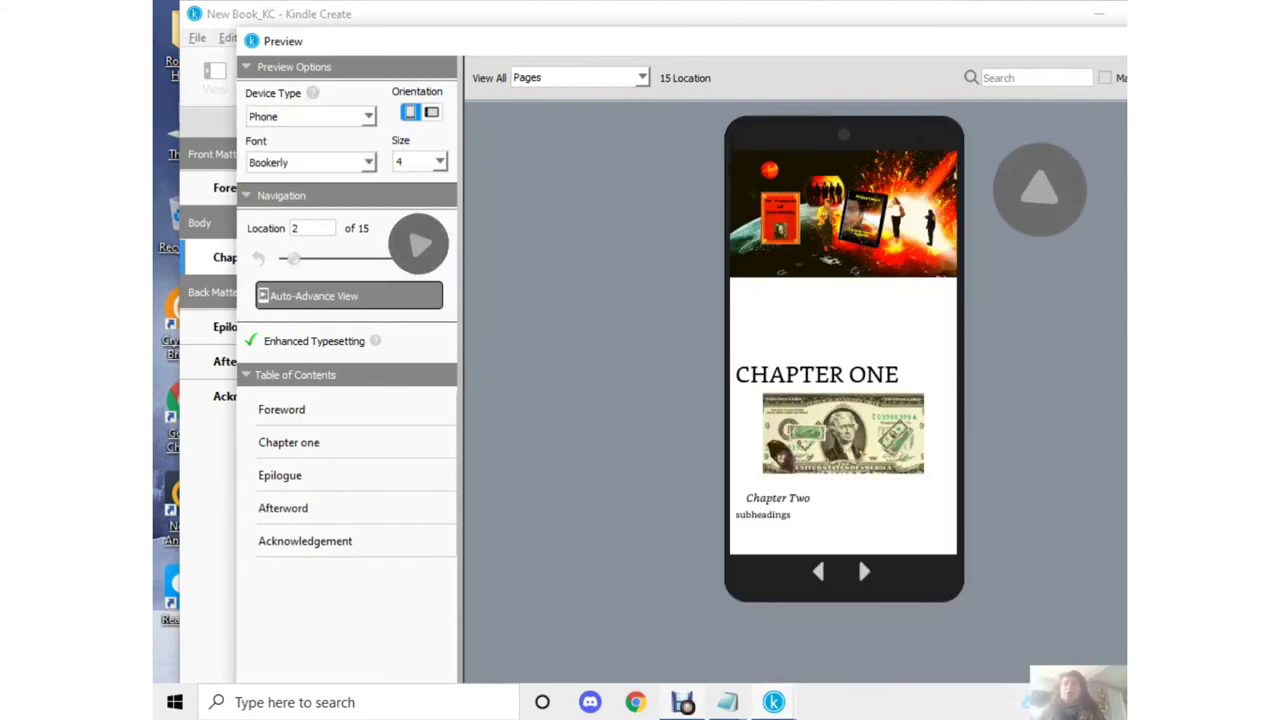
pyautogui.click(310, 116)
pyautogui.click(290, 134)
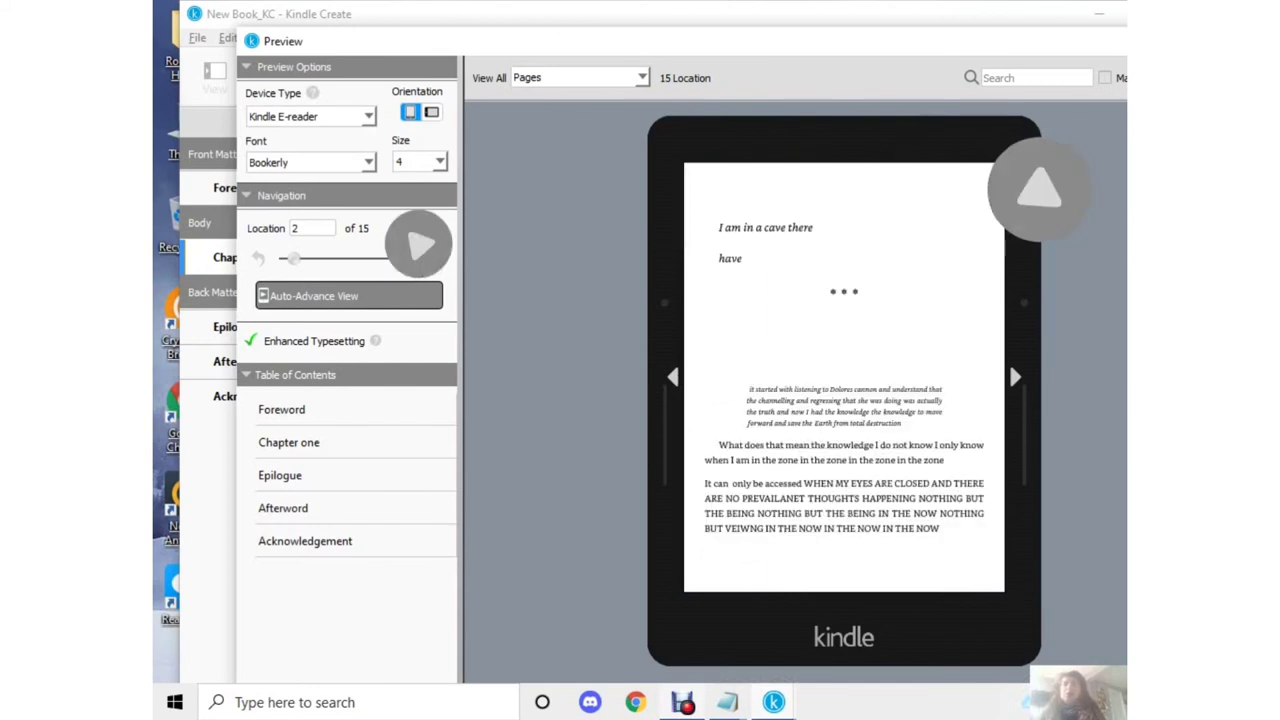
# Page through the Kindle E-reader preview, check the Chapter one and Acknowledgement pages, and close the preview.
pyautogui.press('Right')
pyautogui.press('Right')
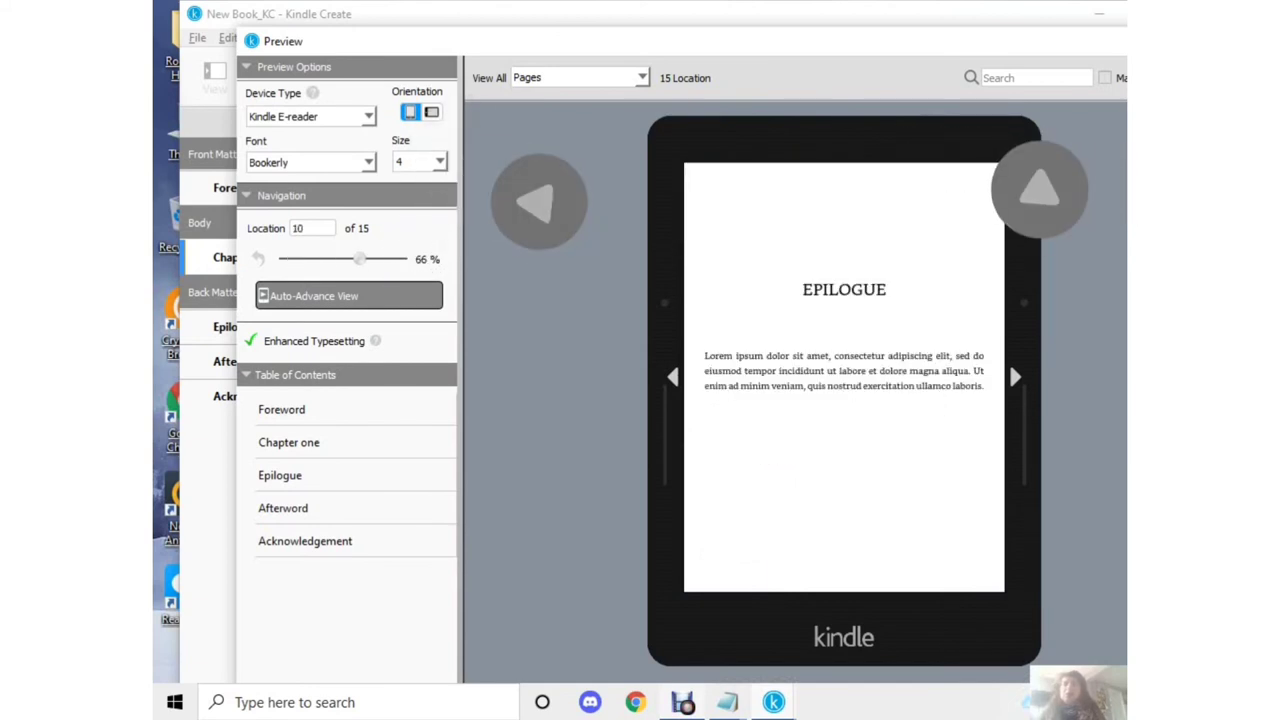
pyautogui.press('Left')
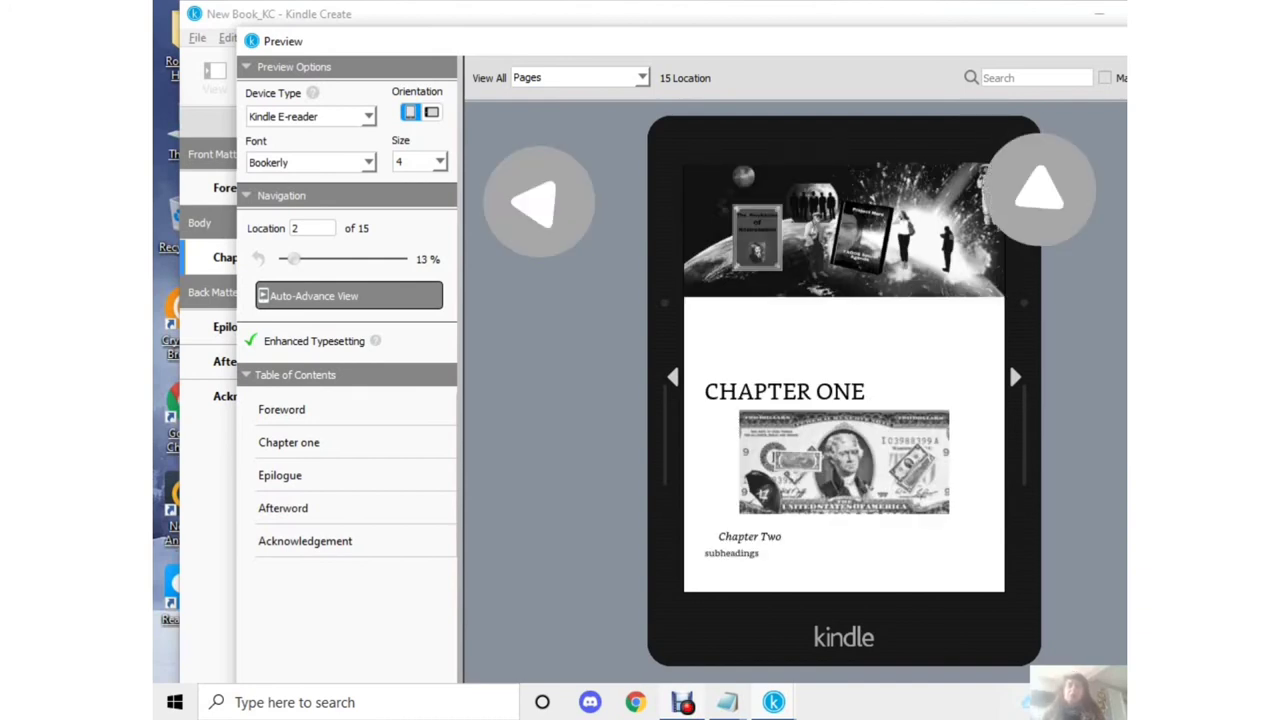
pyautogui.click(346, 442)
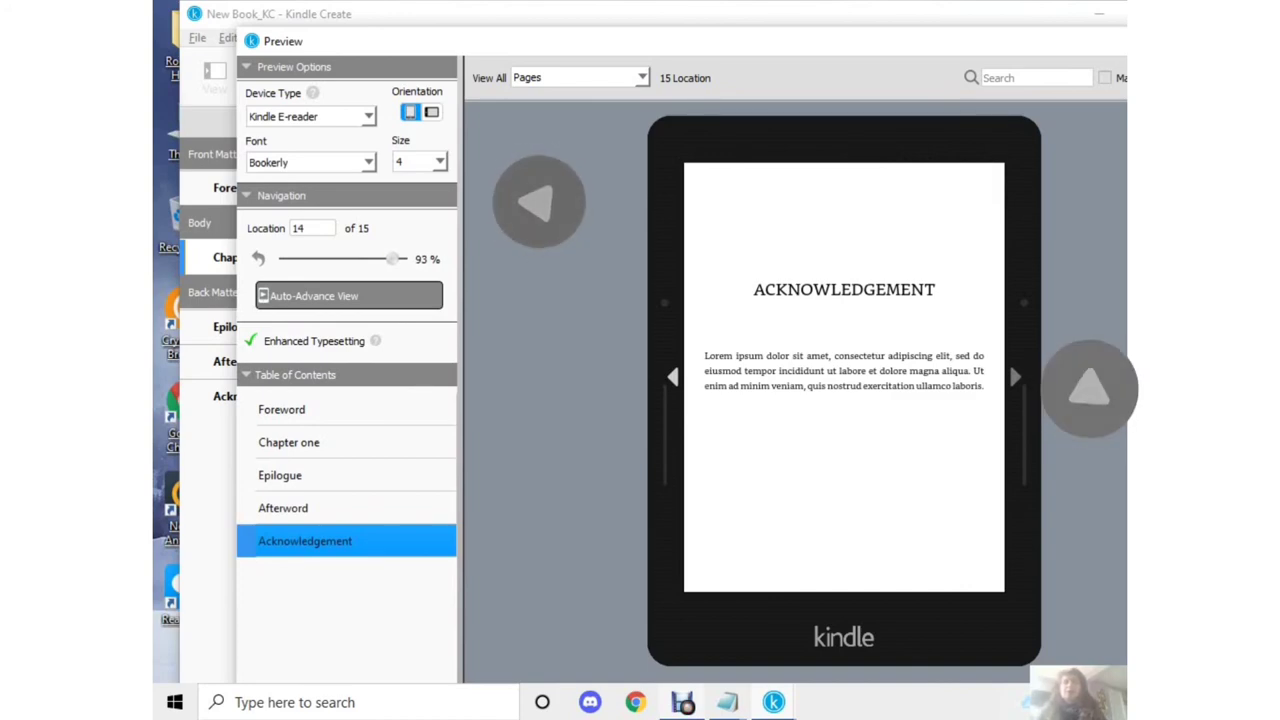
pyautogui.hotkey('alt', 'F4')
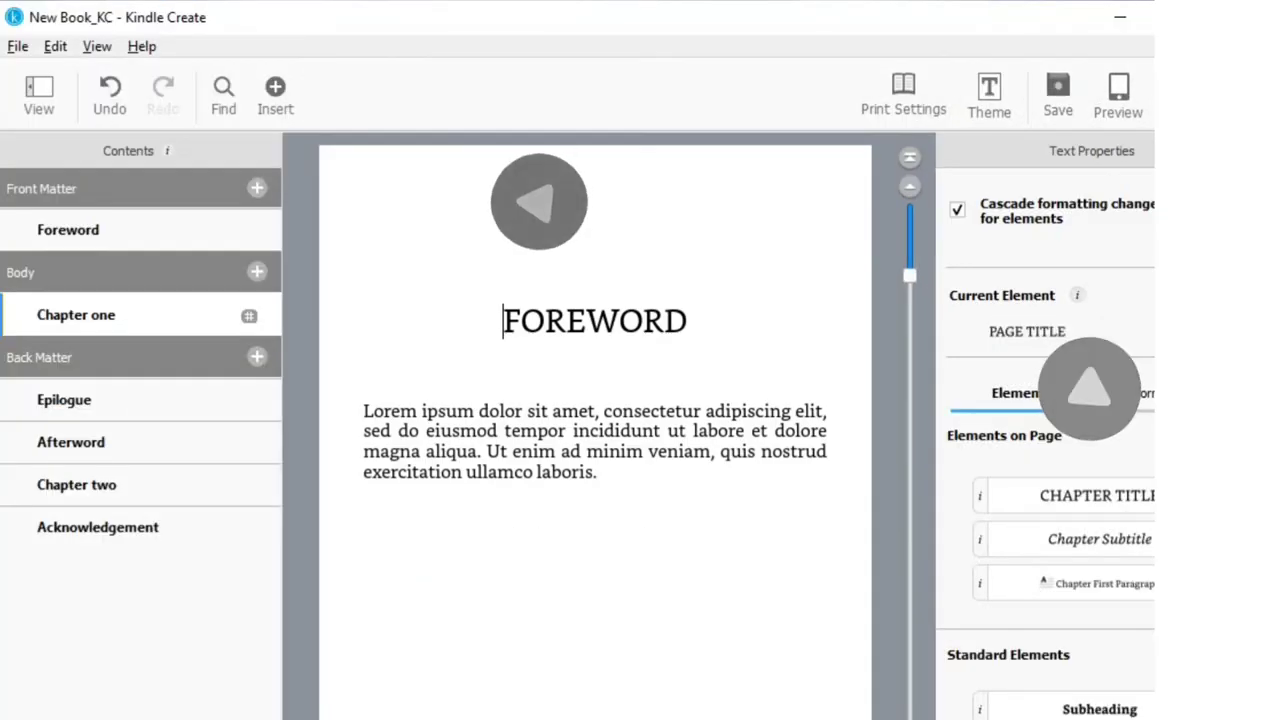
# Move the Epilogue page to the end of the back matter, after Acknowledgement.
pyautogui.click(64, 399)
pyautogui.moveTo(64, 399); pyautogui.dragTo(112, 530)
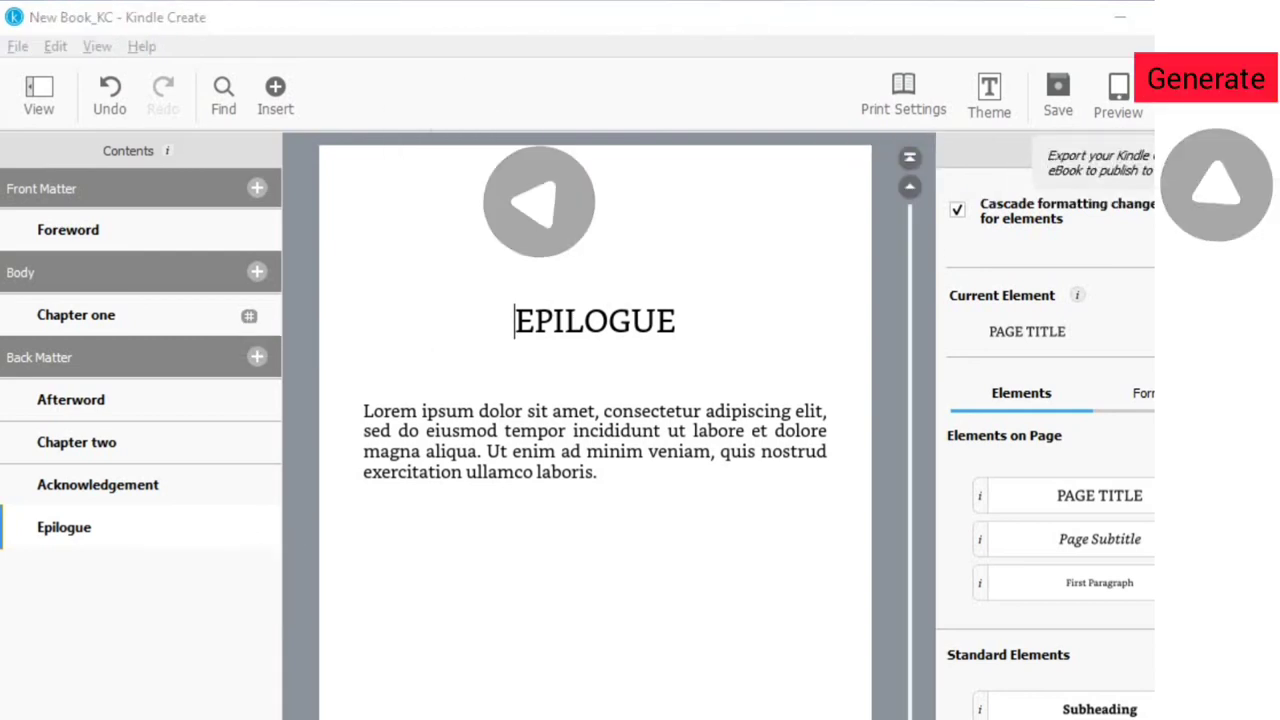
# Export the book for publication as New Book.kpf in the Desktop folder and dismiss the completion dialog.
pyautogui.click(1192, 92)
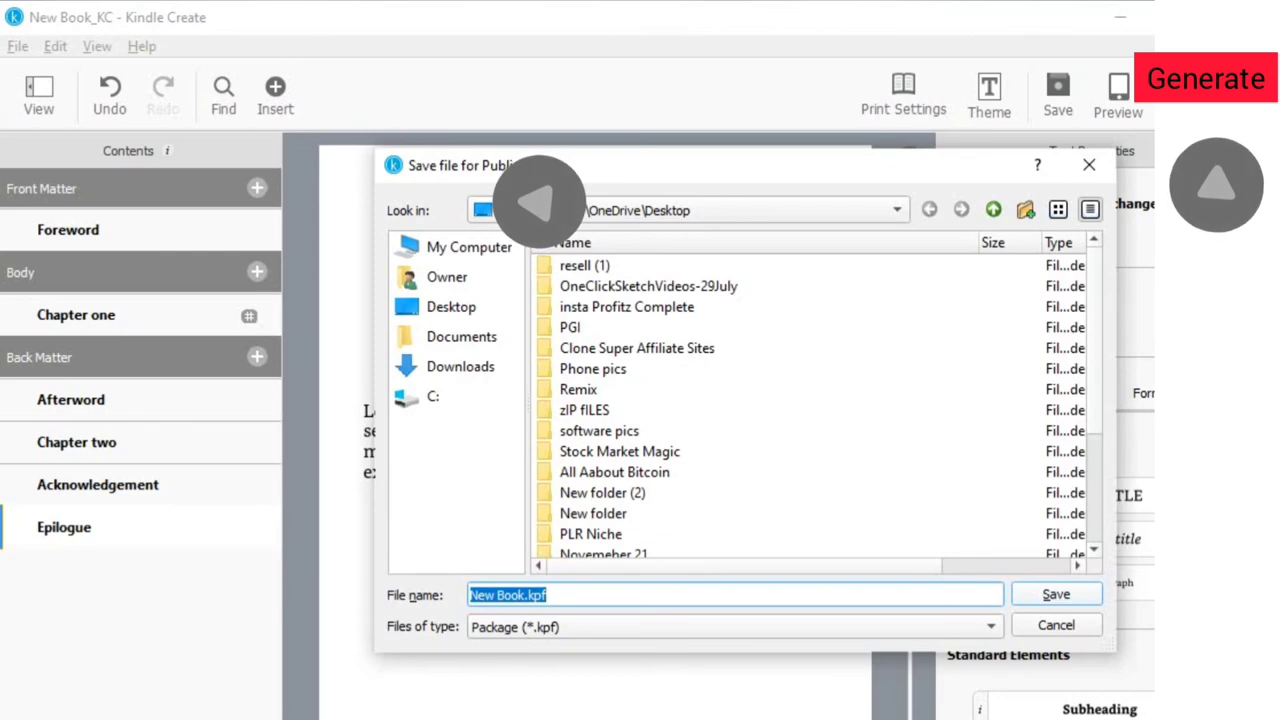
pyautogui.press('Return')
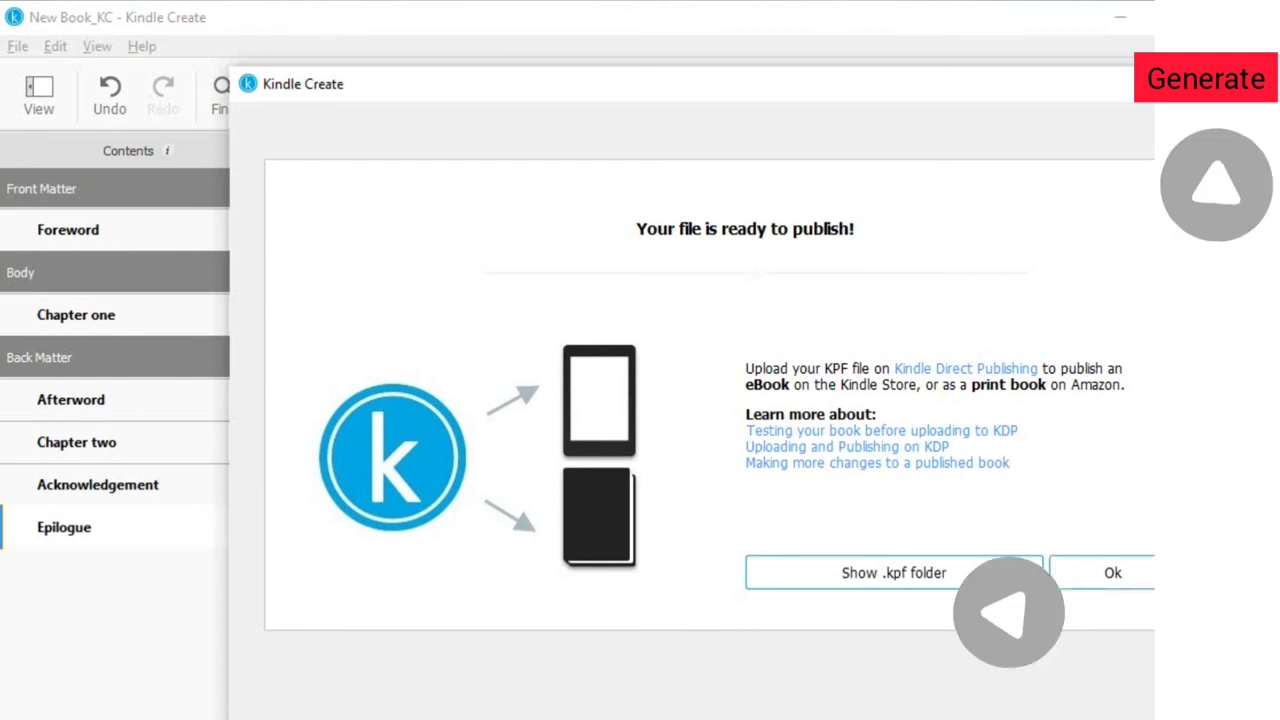
pyautogui.click(1112, 572)
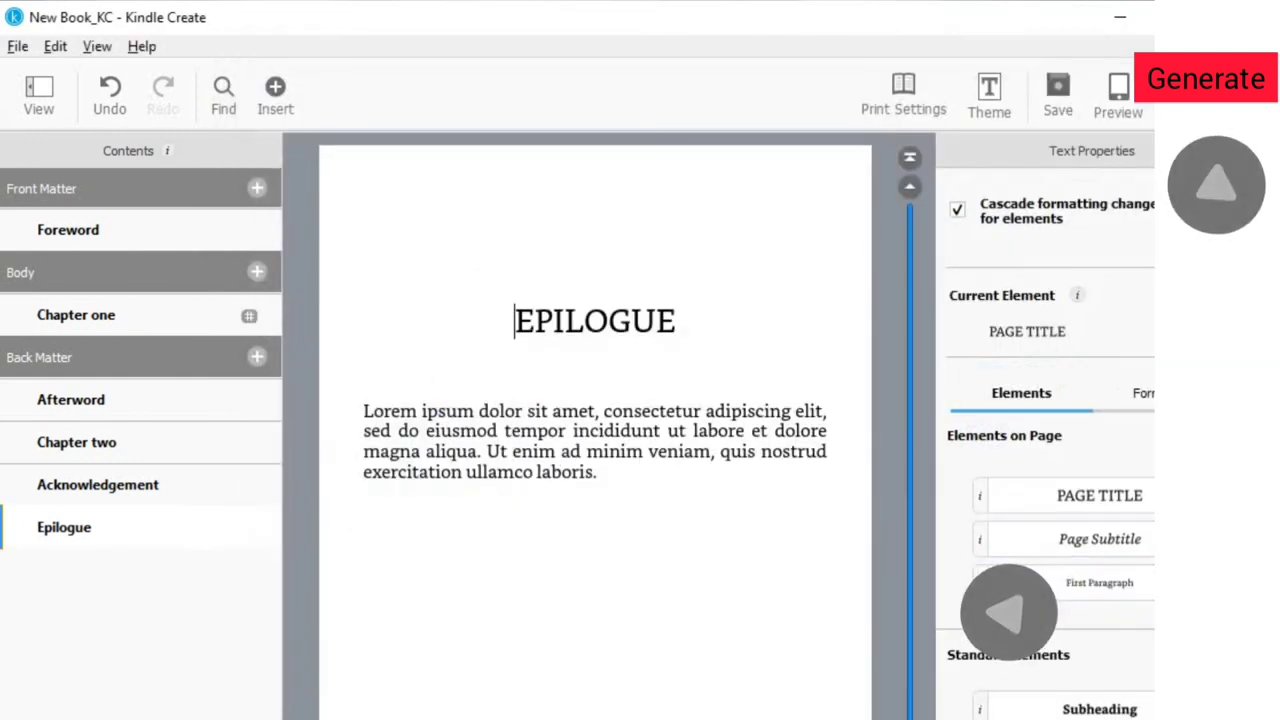